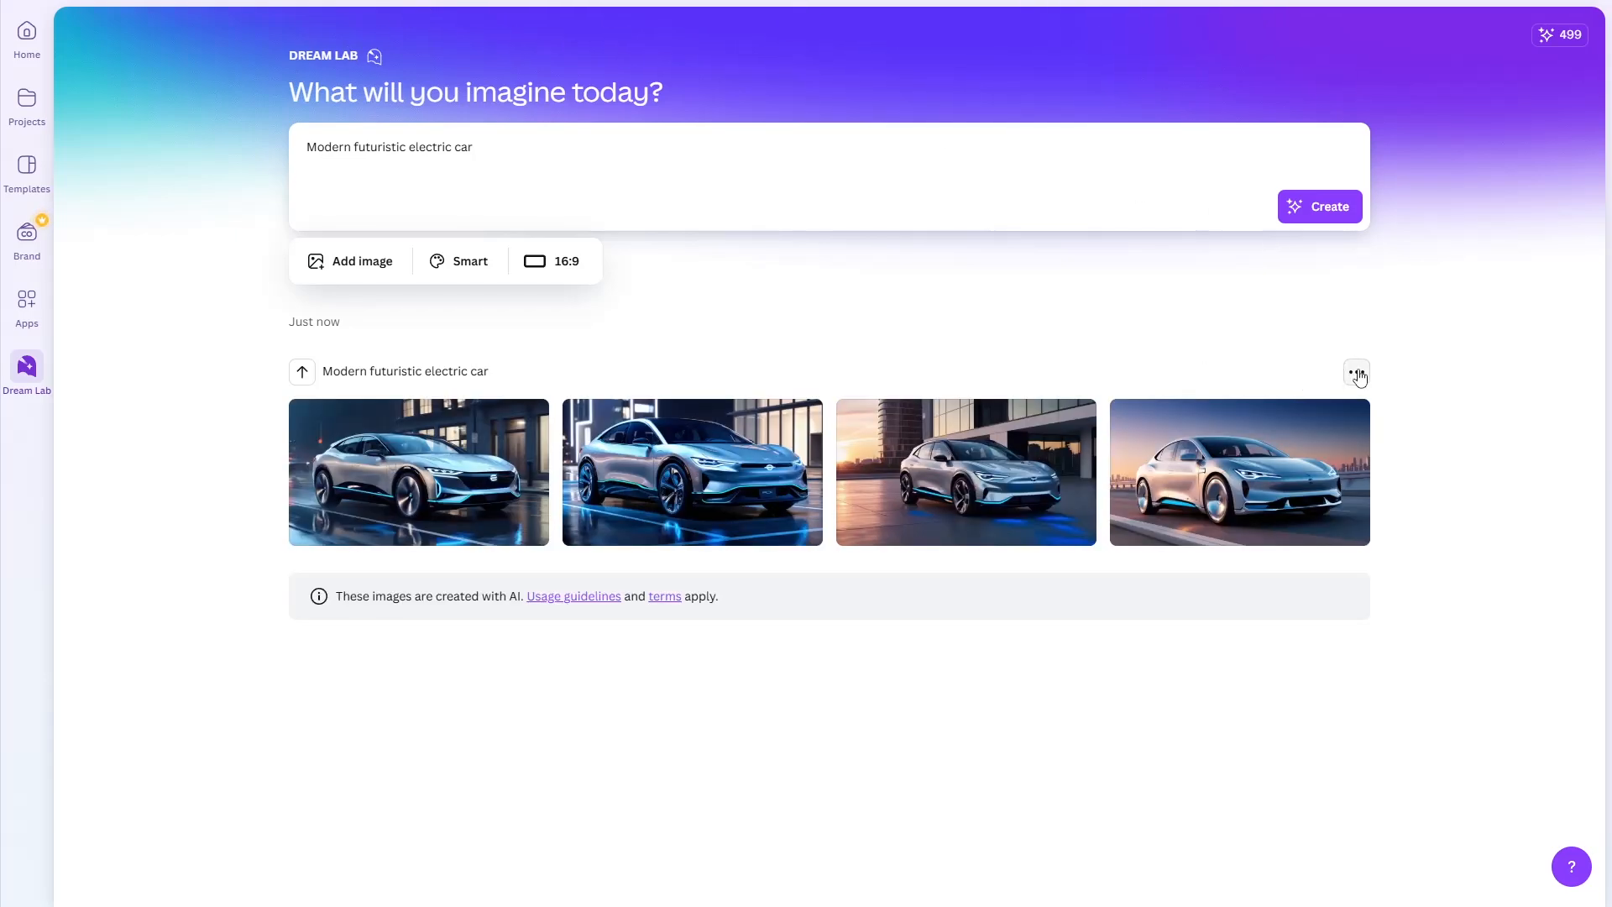
Open the first generated image of the modern futuristic electric car for editing in a new design
left_click(1357, 372)
left_click(1358, 373)
left_click(471, 490)
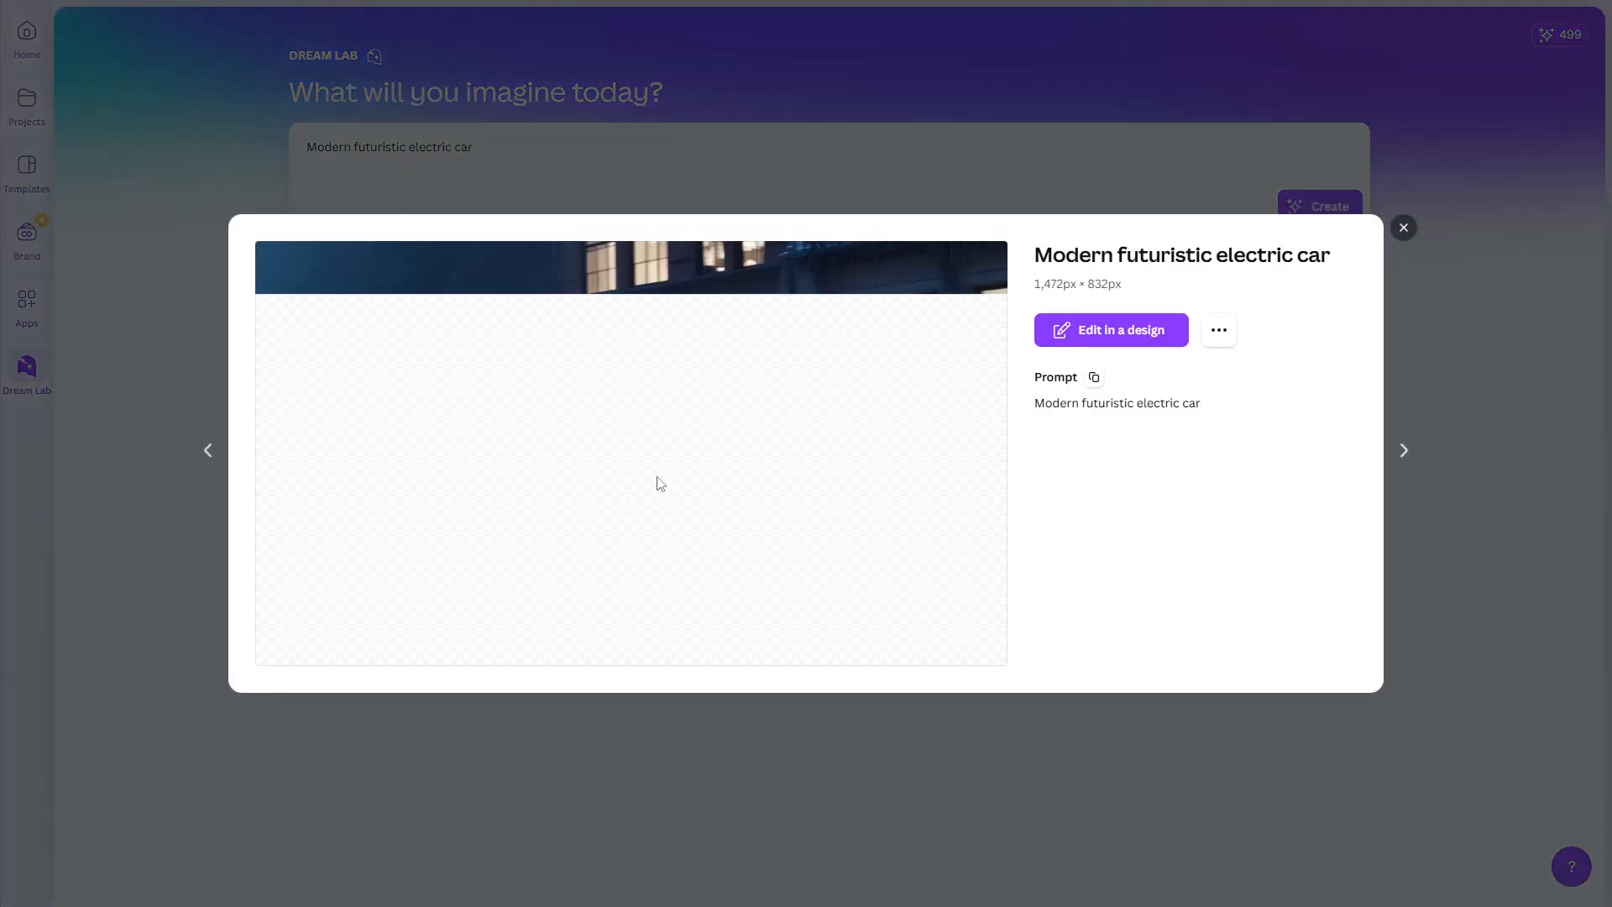
left_click(1220, 332)
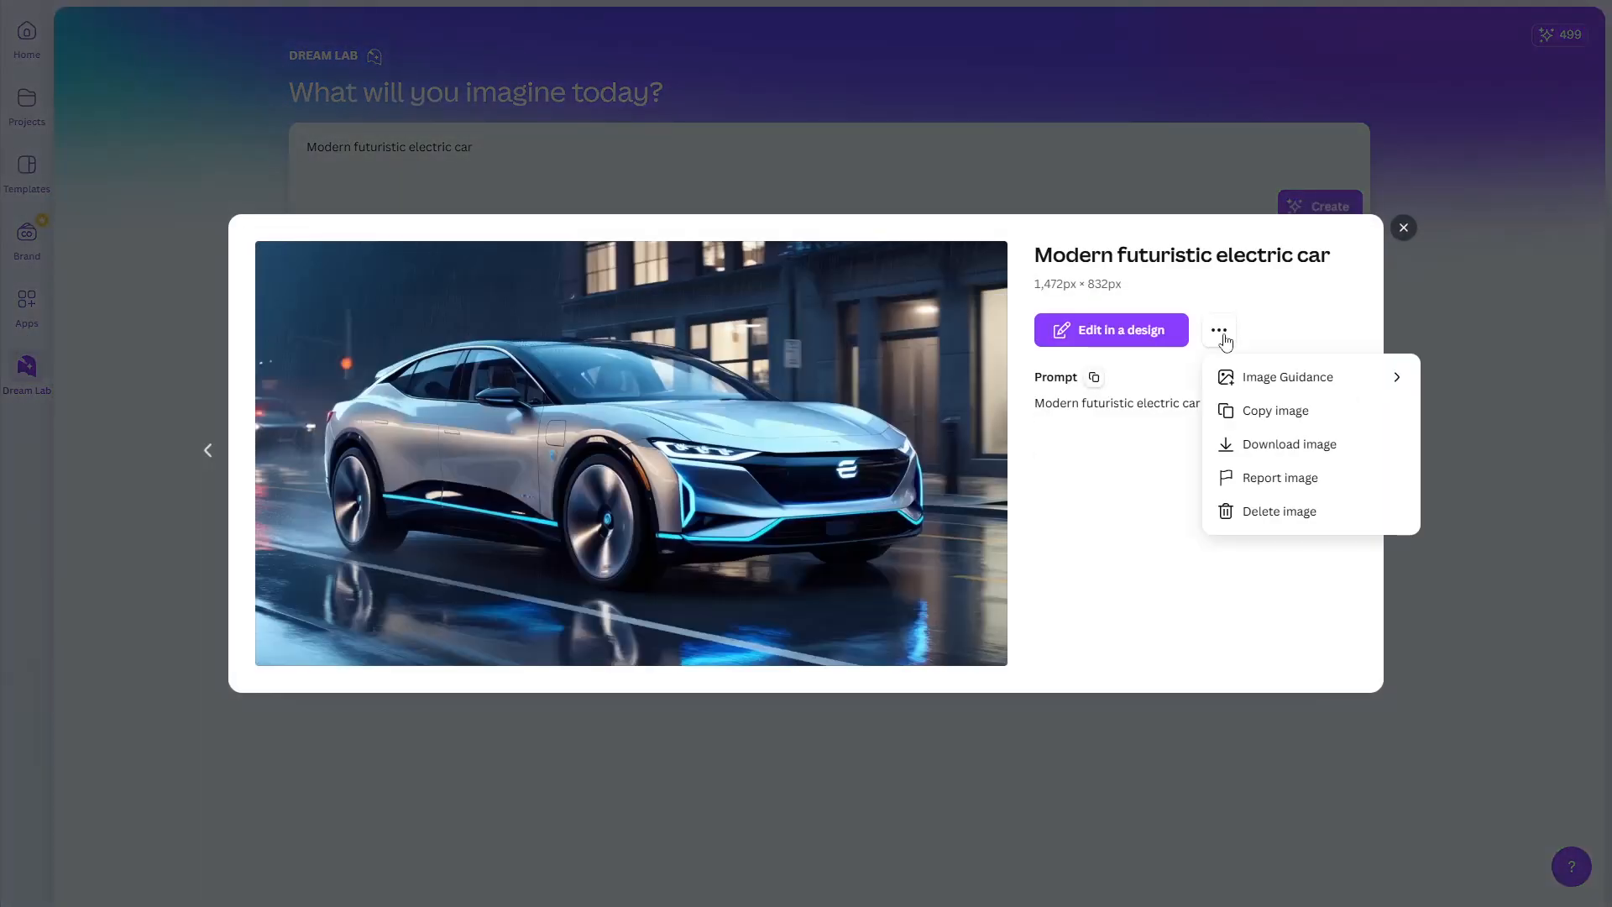
left_click(1151, 339)
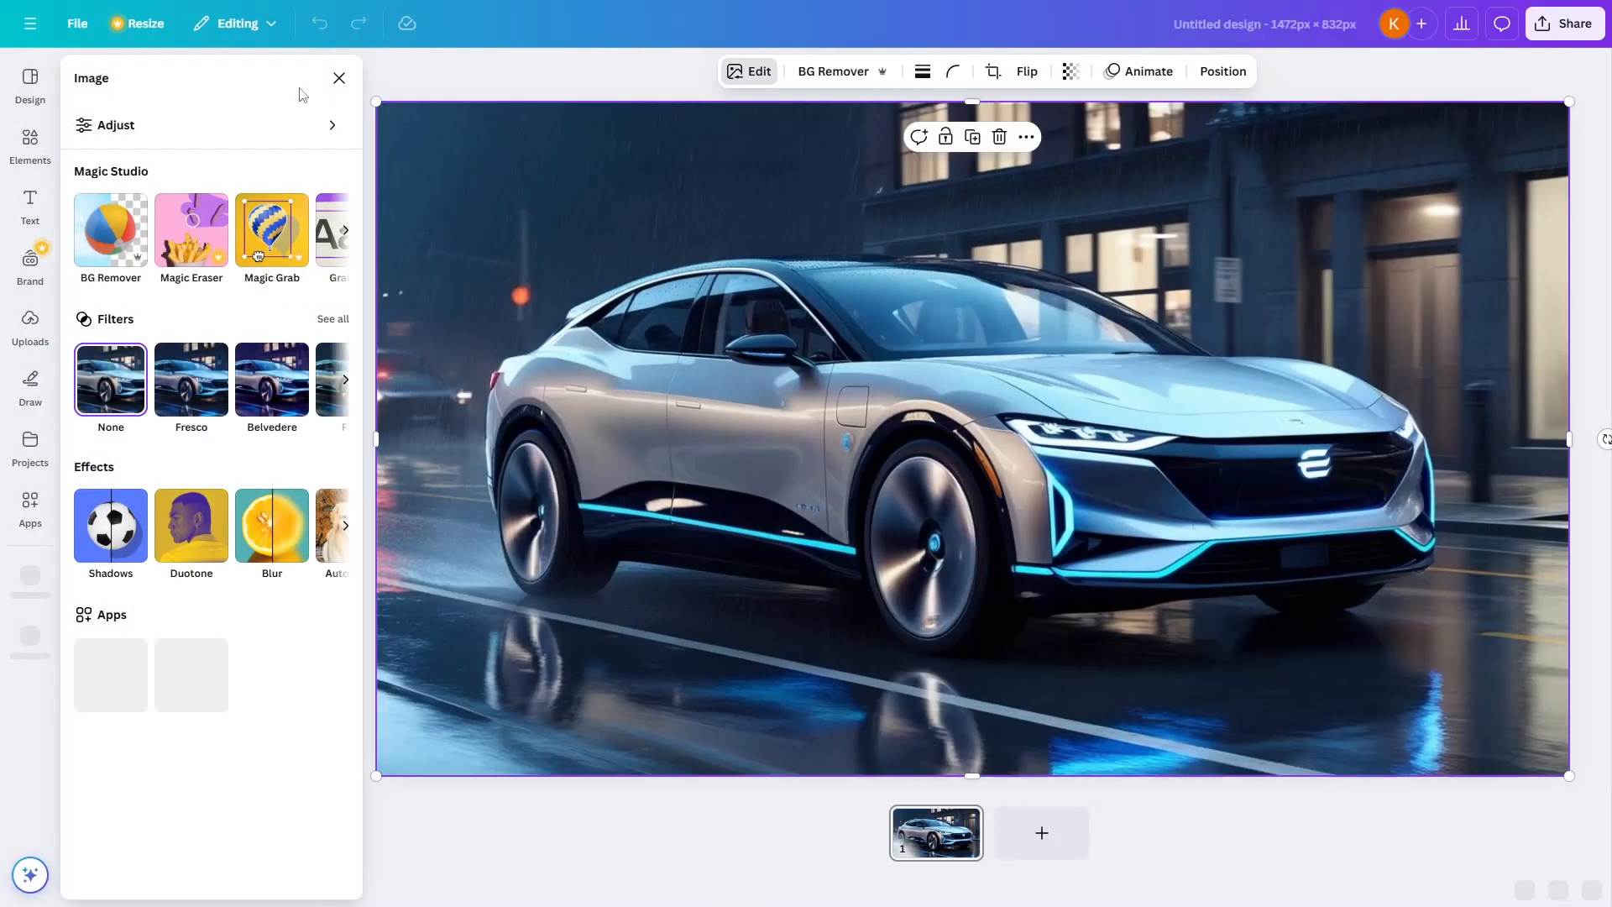
Resize this design to the Video (1080p) format, 1920 × 1080 px
left_click(160, 28)
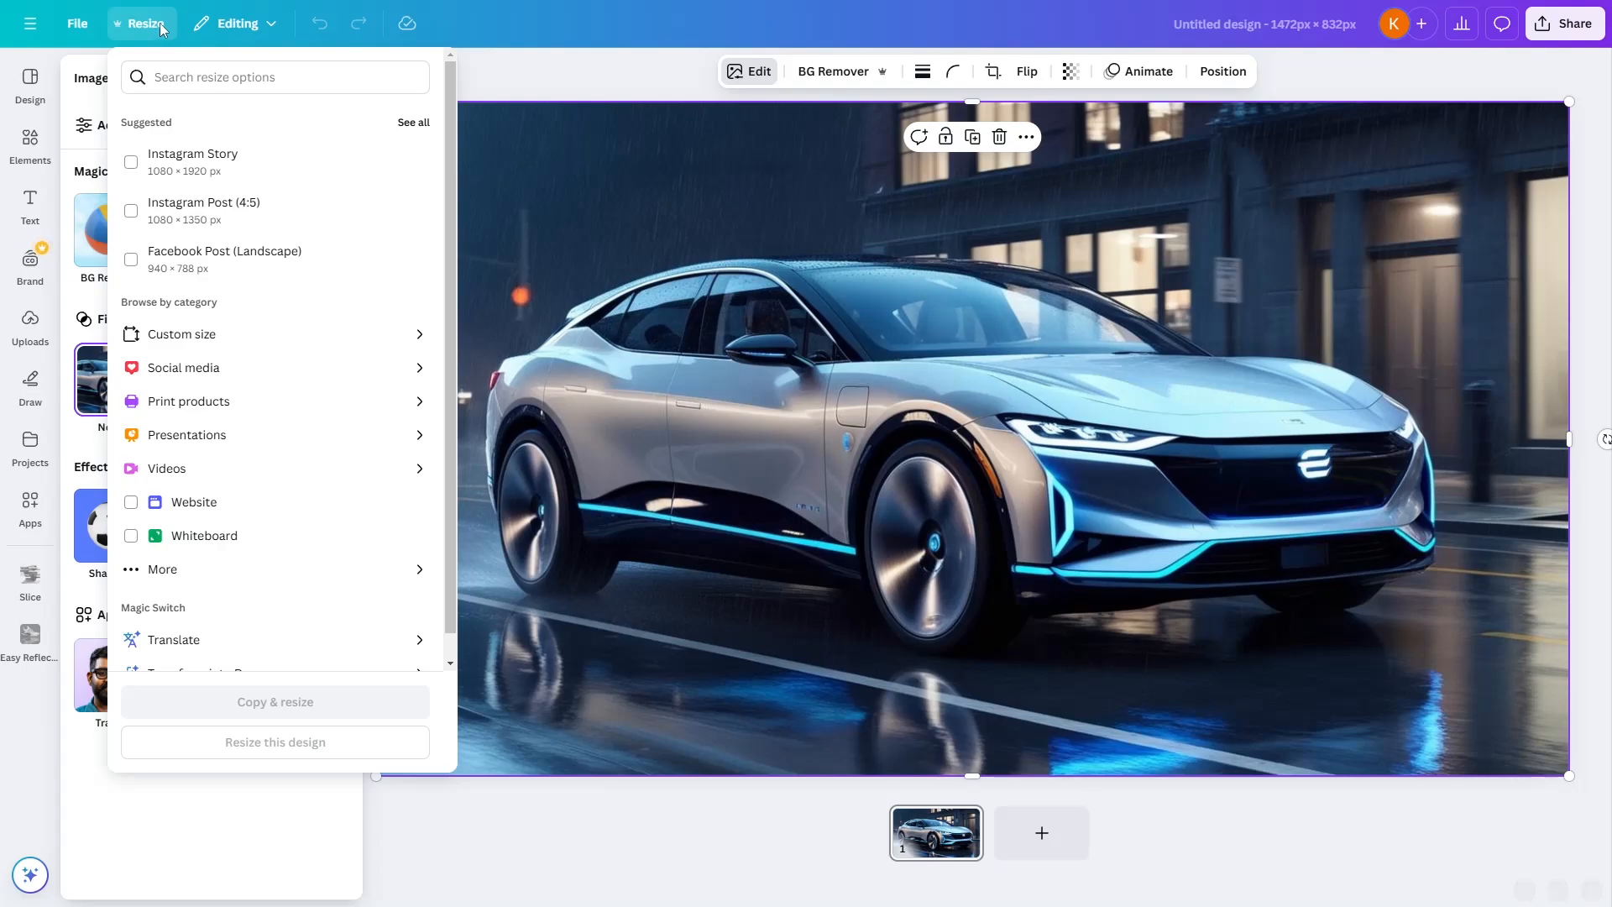
left_click(224, 79)
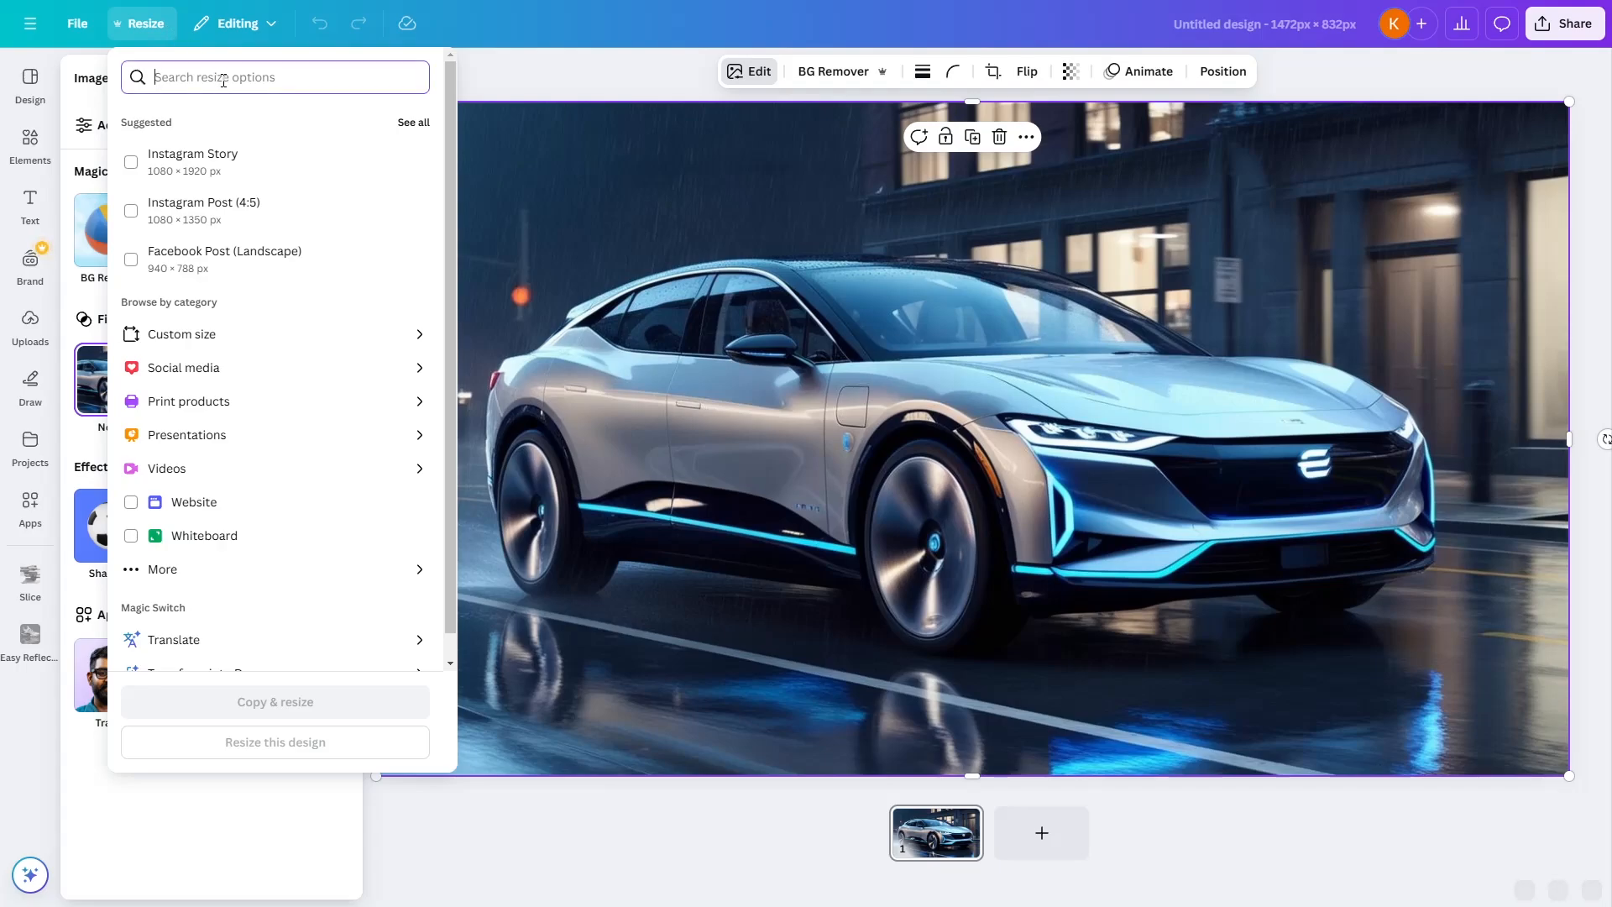
left_click(267, 468)
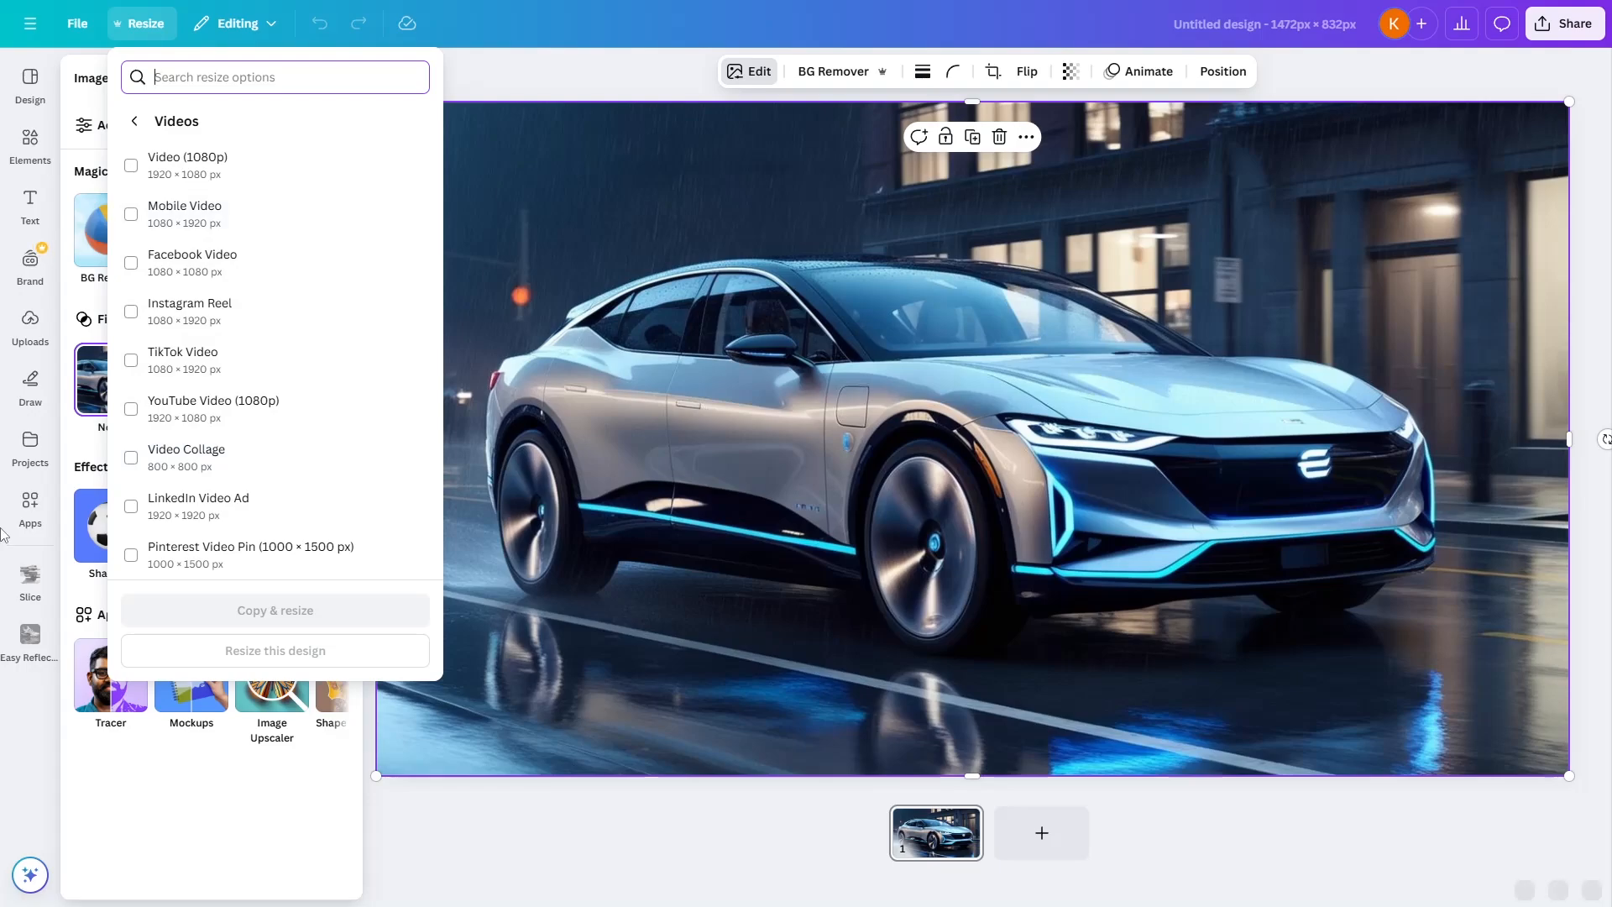
left_click(245, 159)
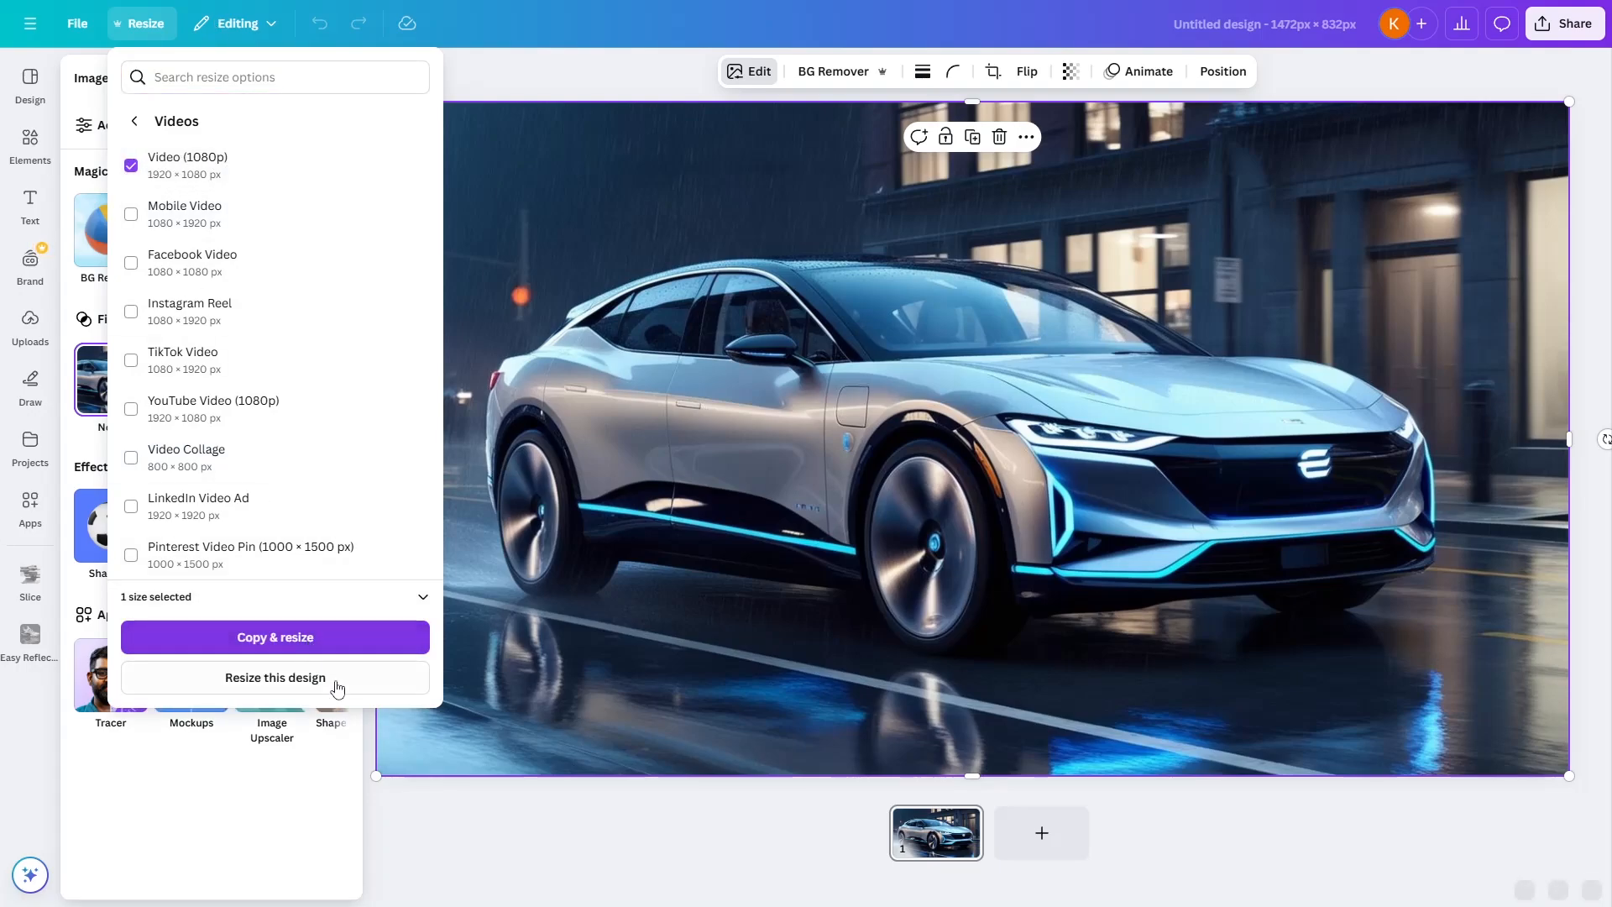
left_click(336, 684)
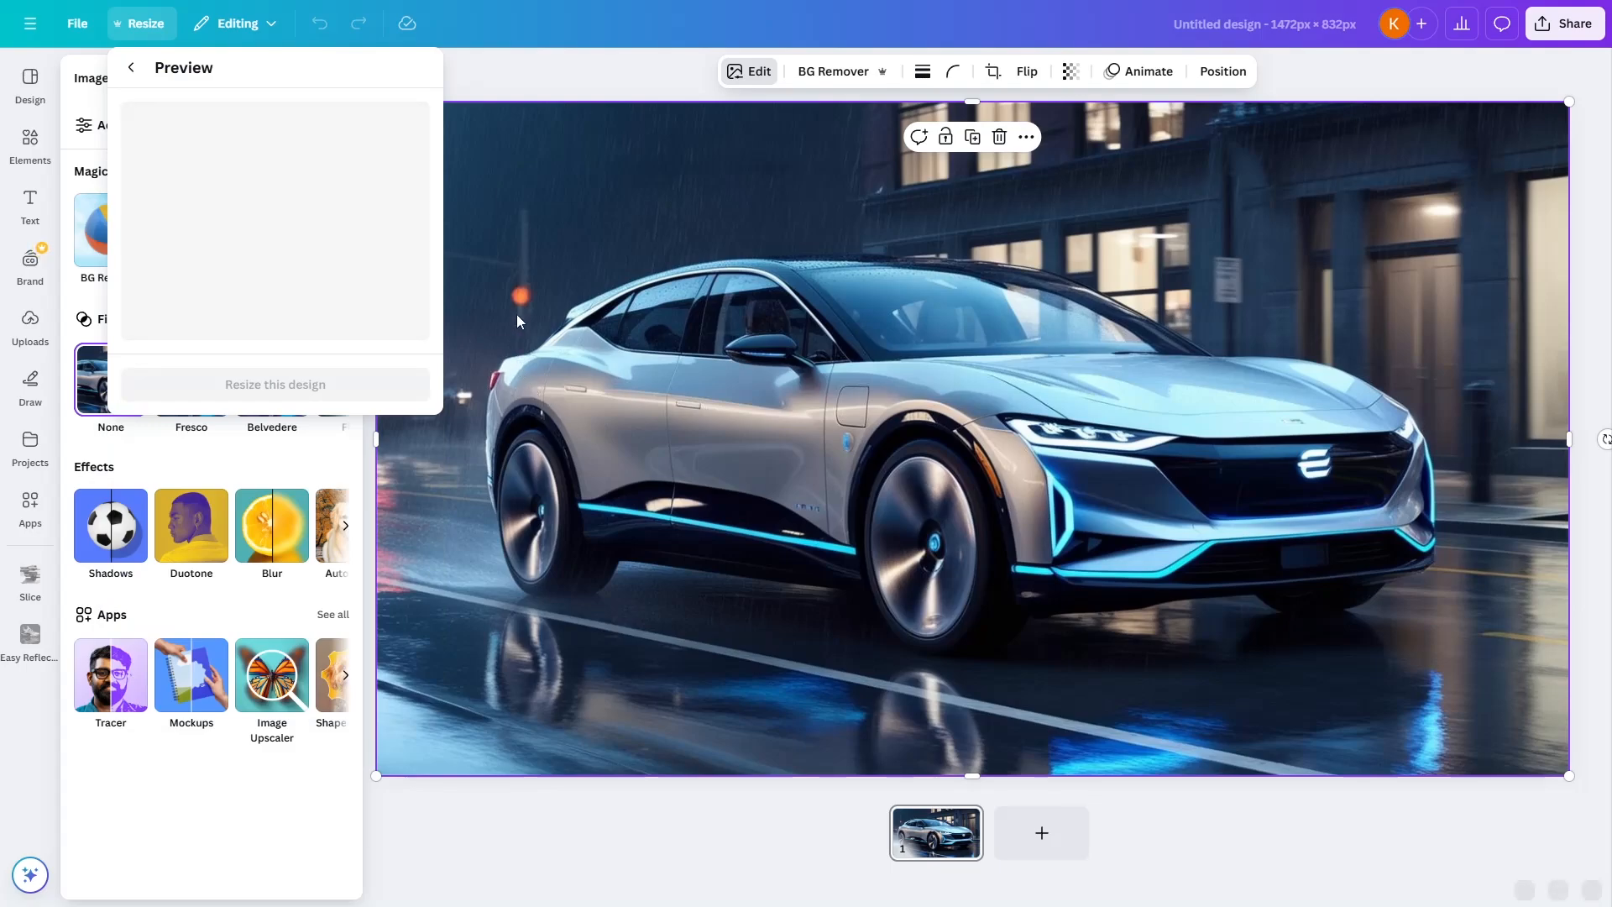
left_click(277, 384)
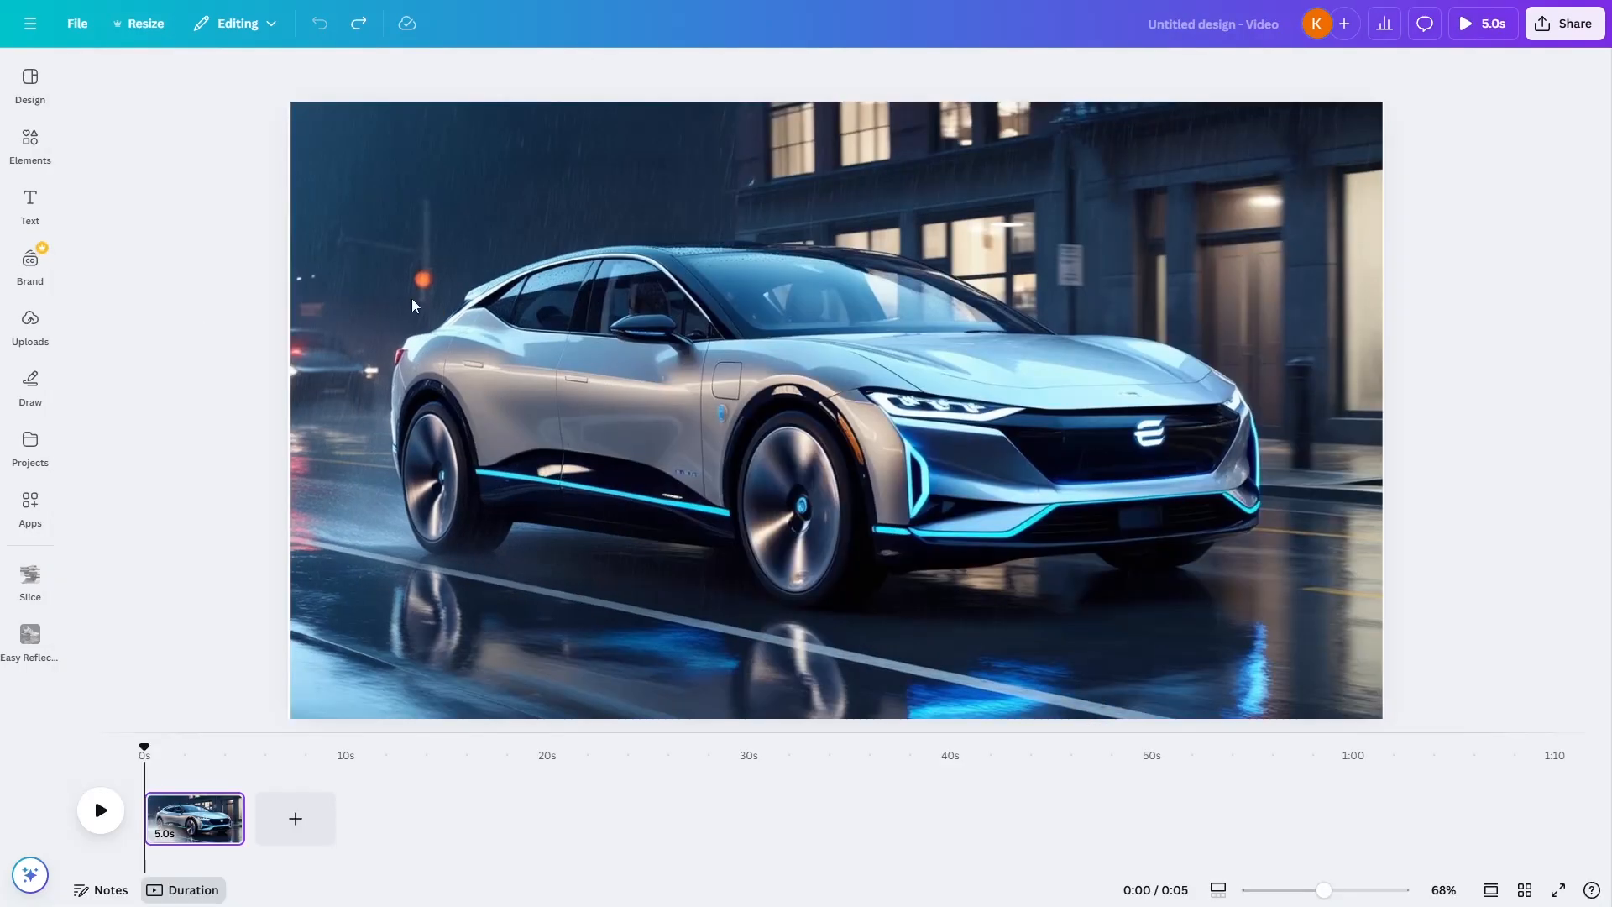
Duplicate the car image, remove the copy's background, and align the cut-out car exactly over the original
left_click(858, 314)
key("ctrl+d")
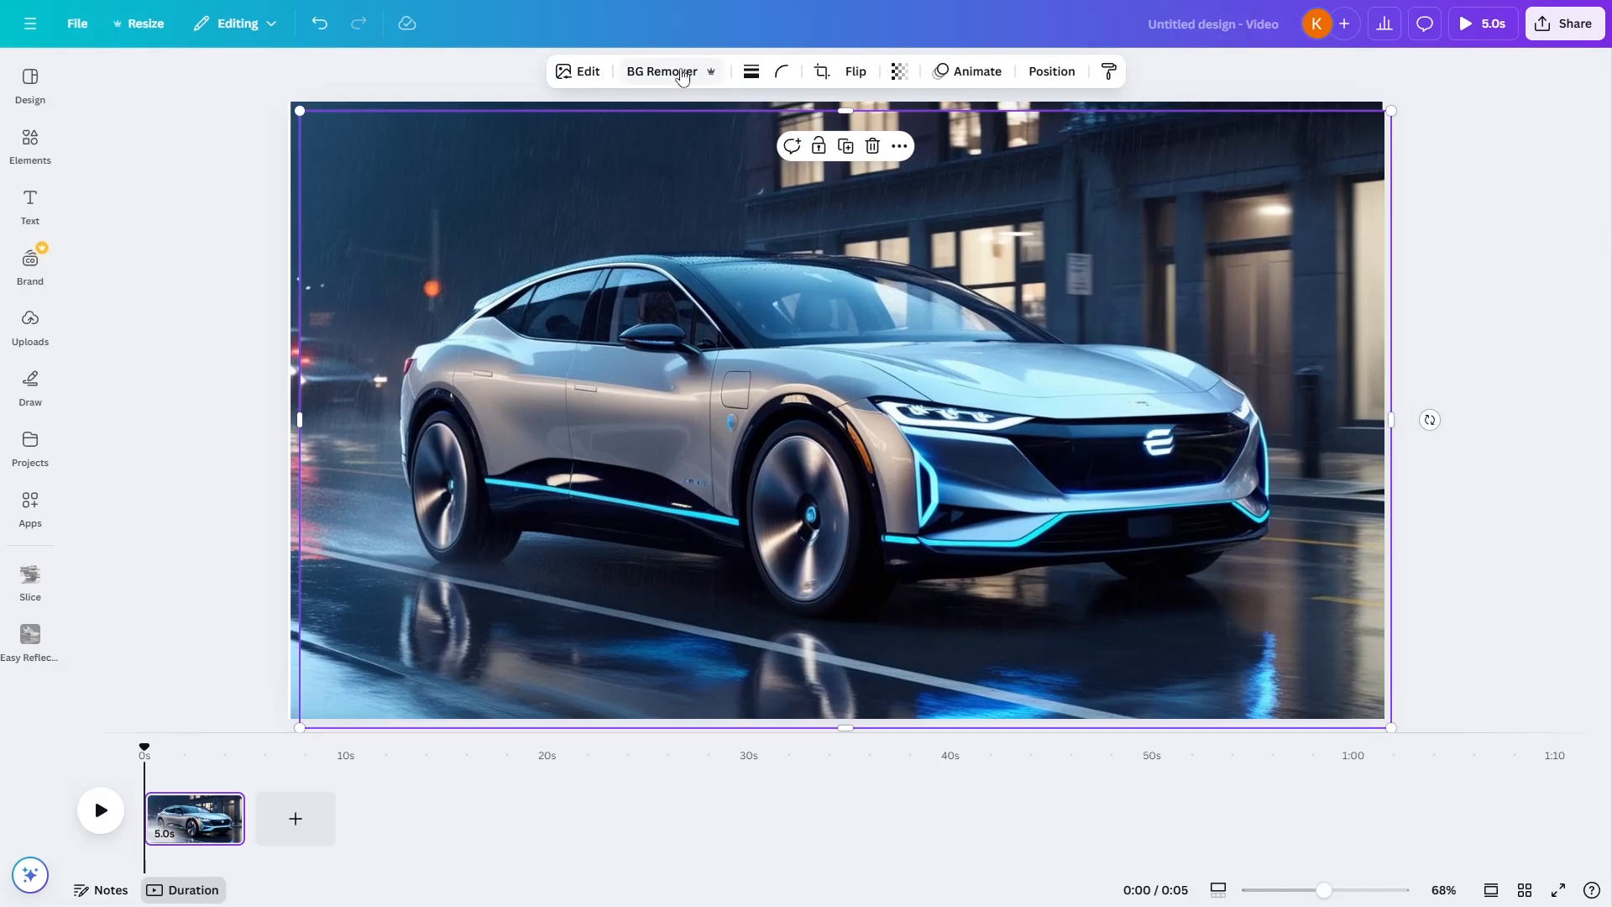
left_click(682, 74)
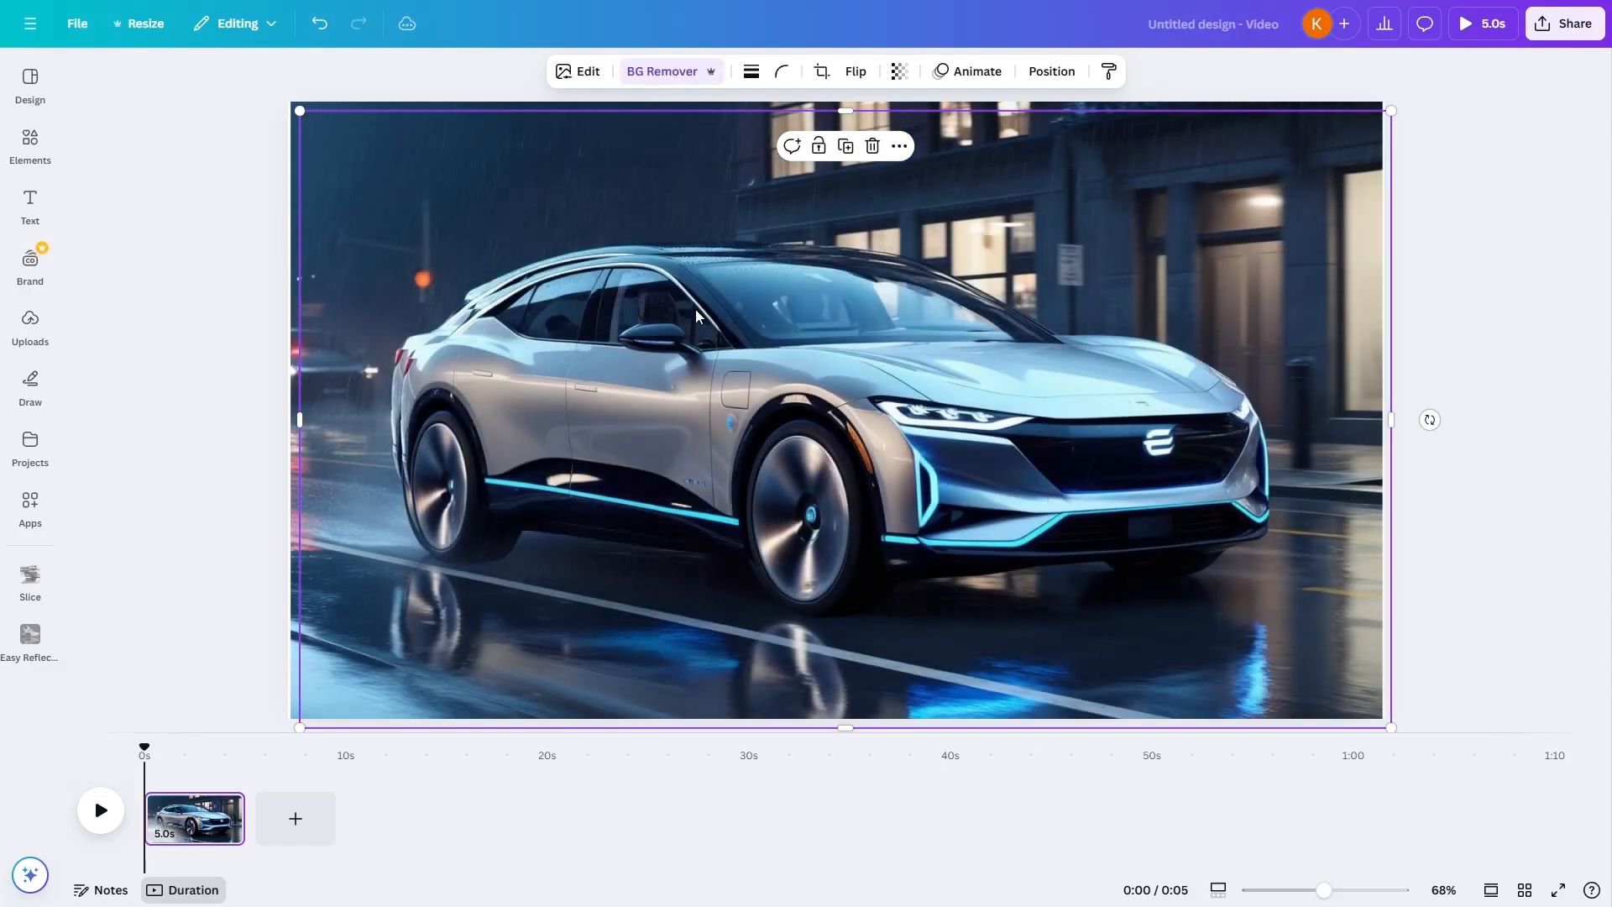
mouse_move(696, 316)
left_mouse_down()
mouse_move(812, 288)
mouse_move(835, 313)
mouse_move(689, 318)
left_mouse_up()
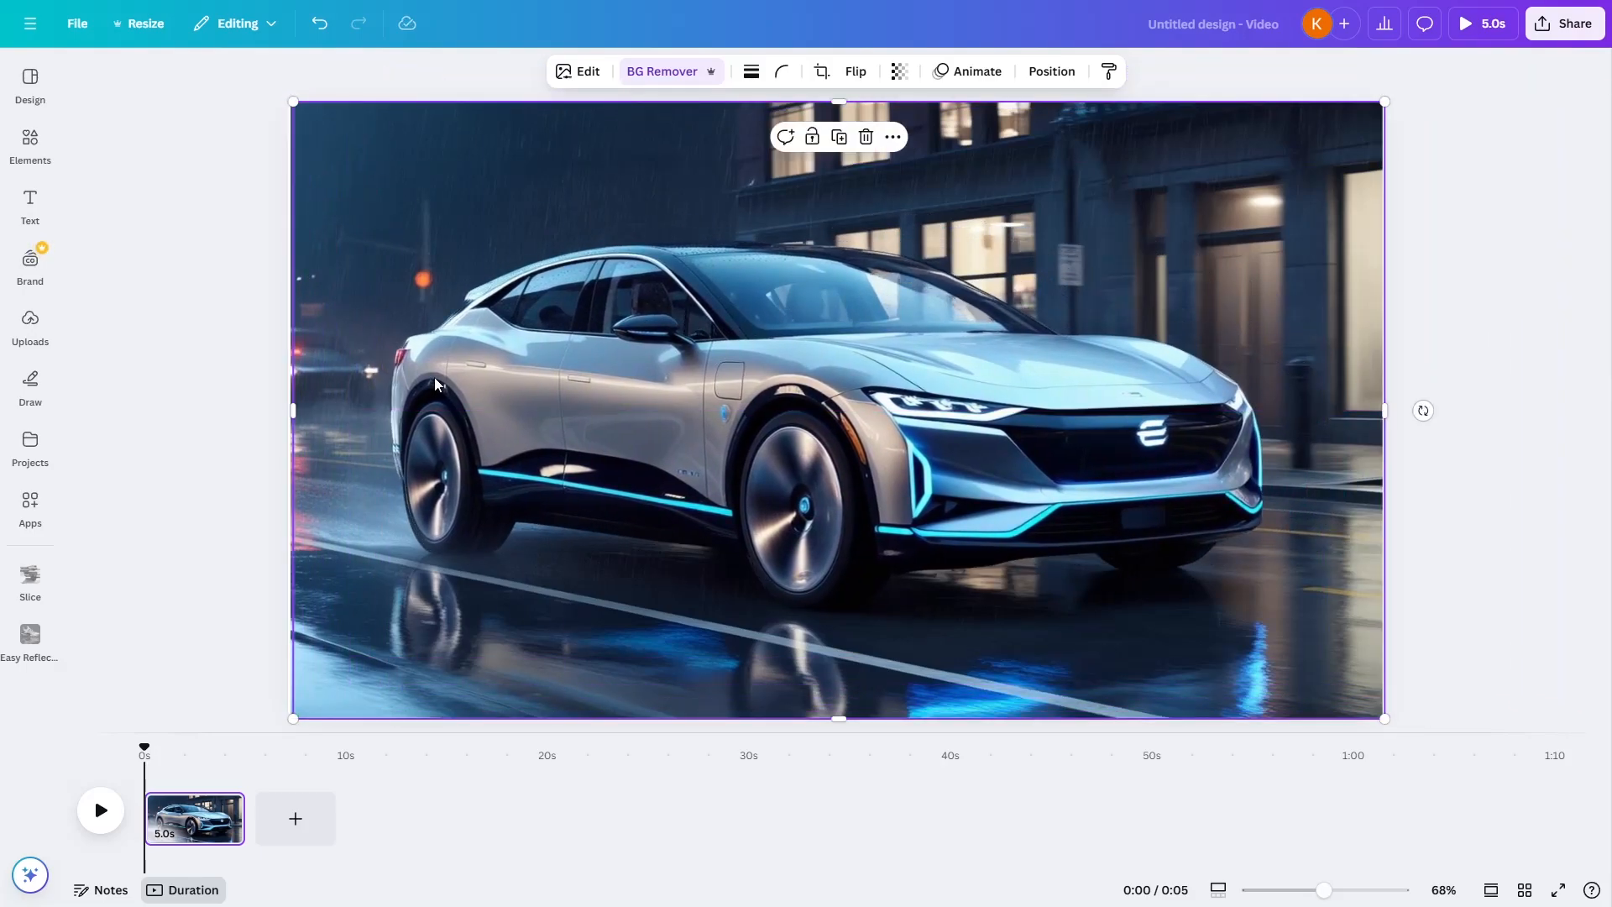
left_click_drag(435, 377, 432, 377)
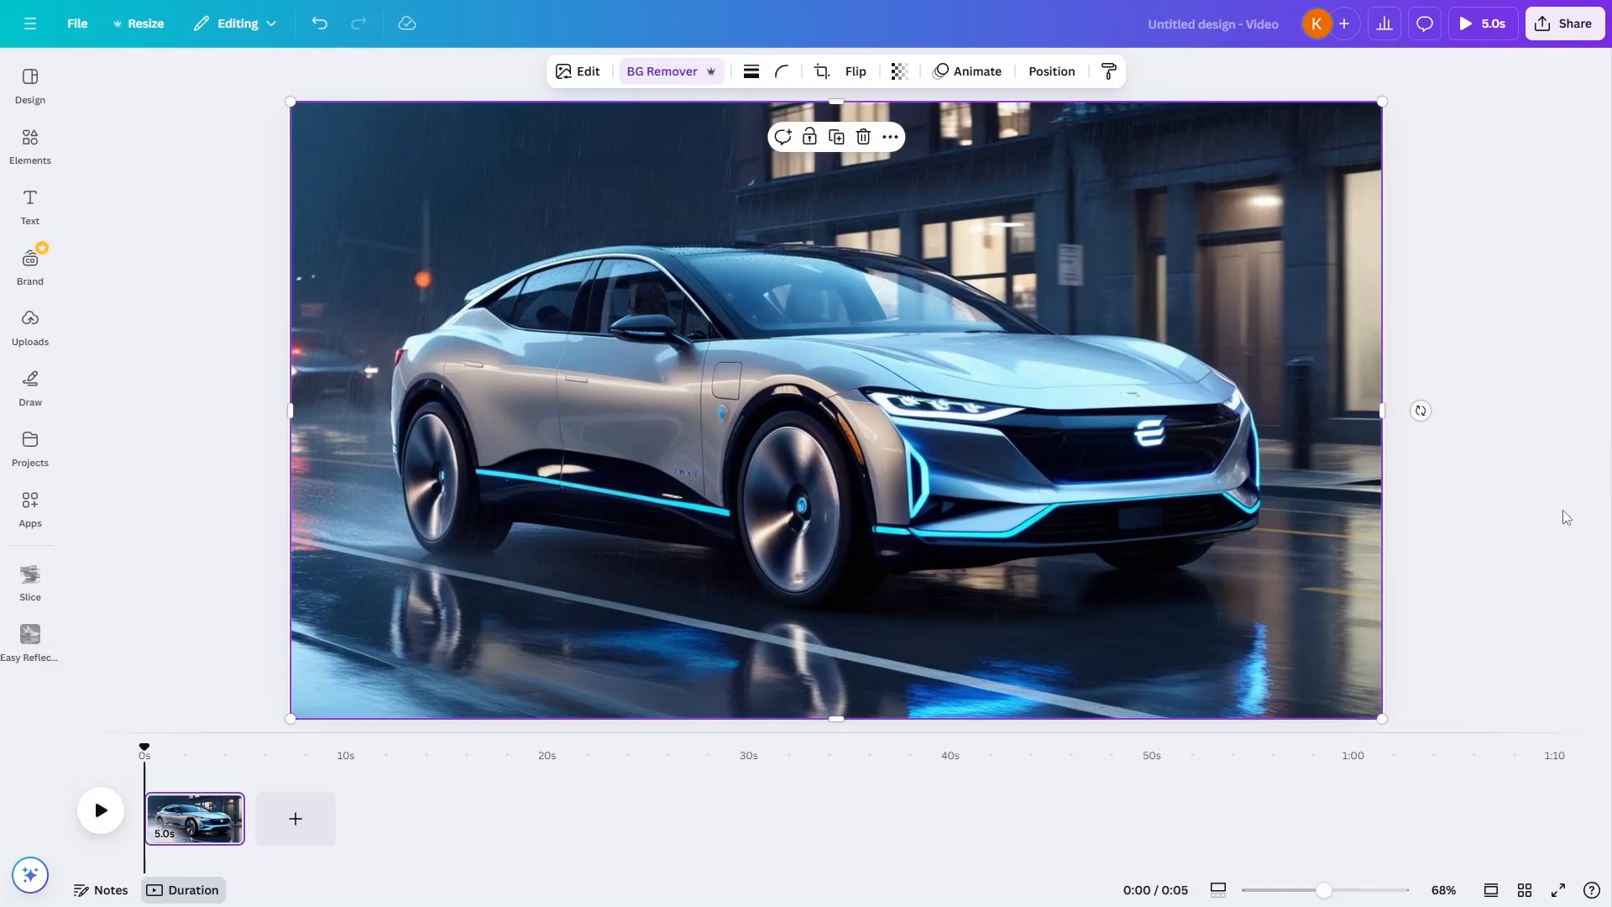
left_click(1509, 522)
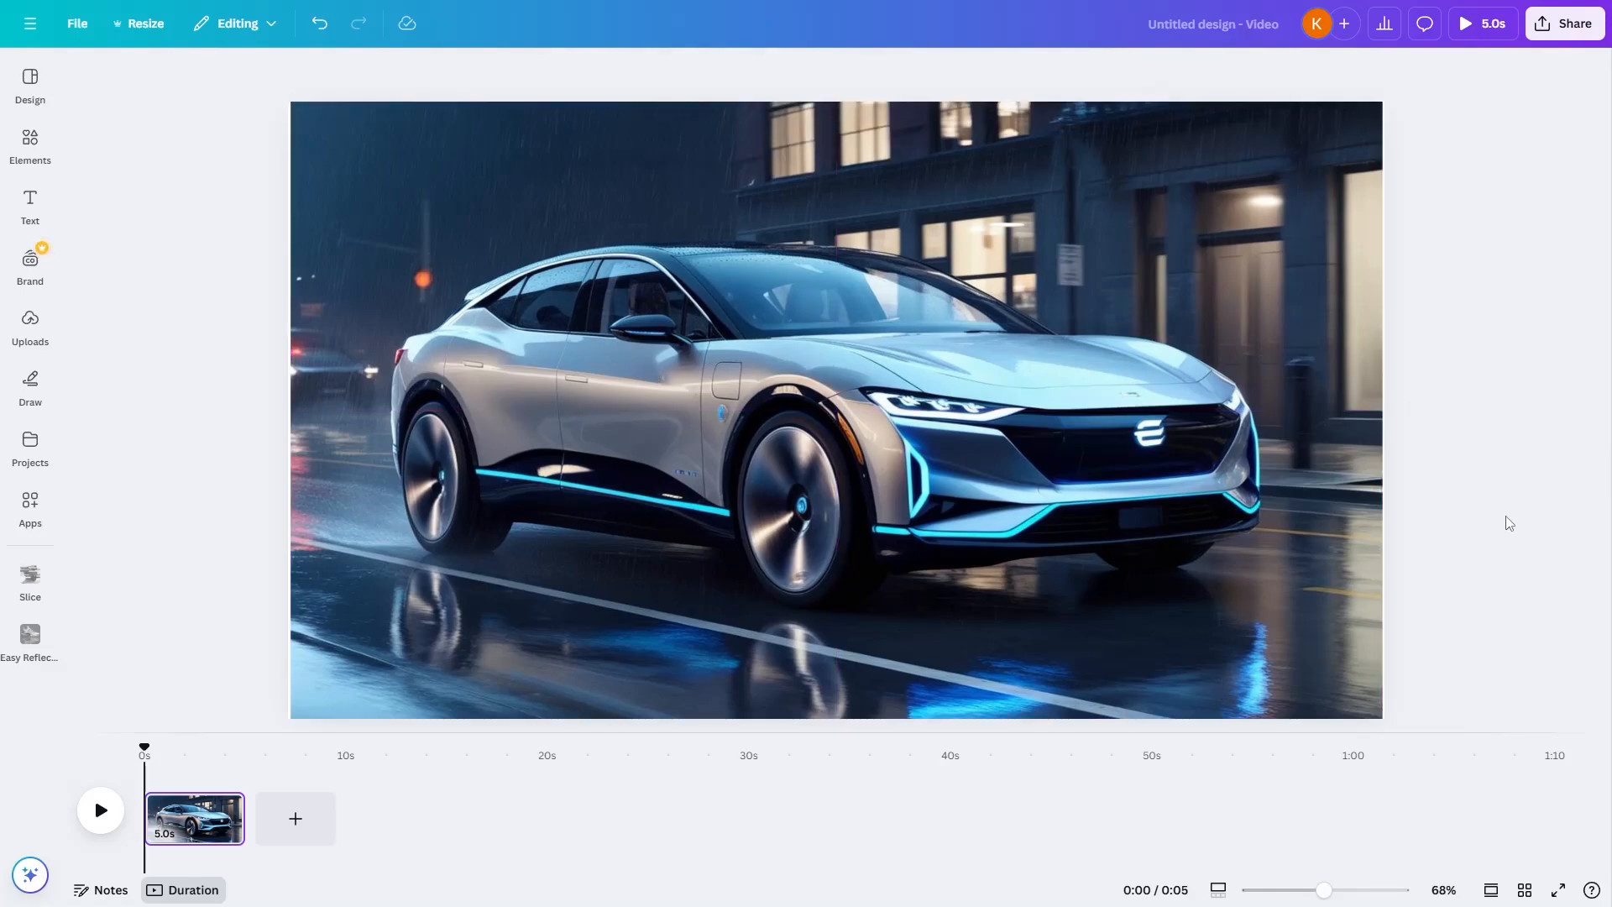
Add a heading to the page that reads CHANGE
left_click(30, 201)
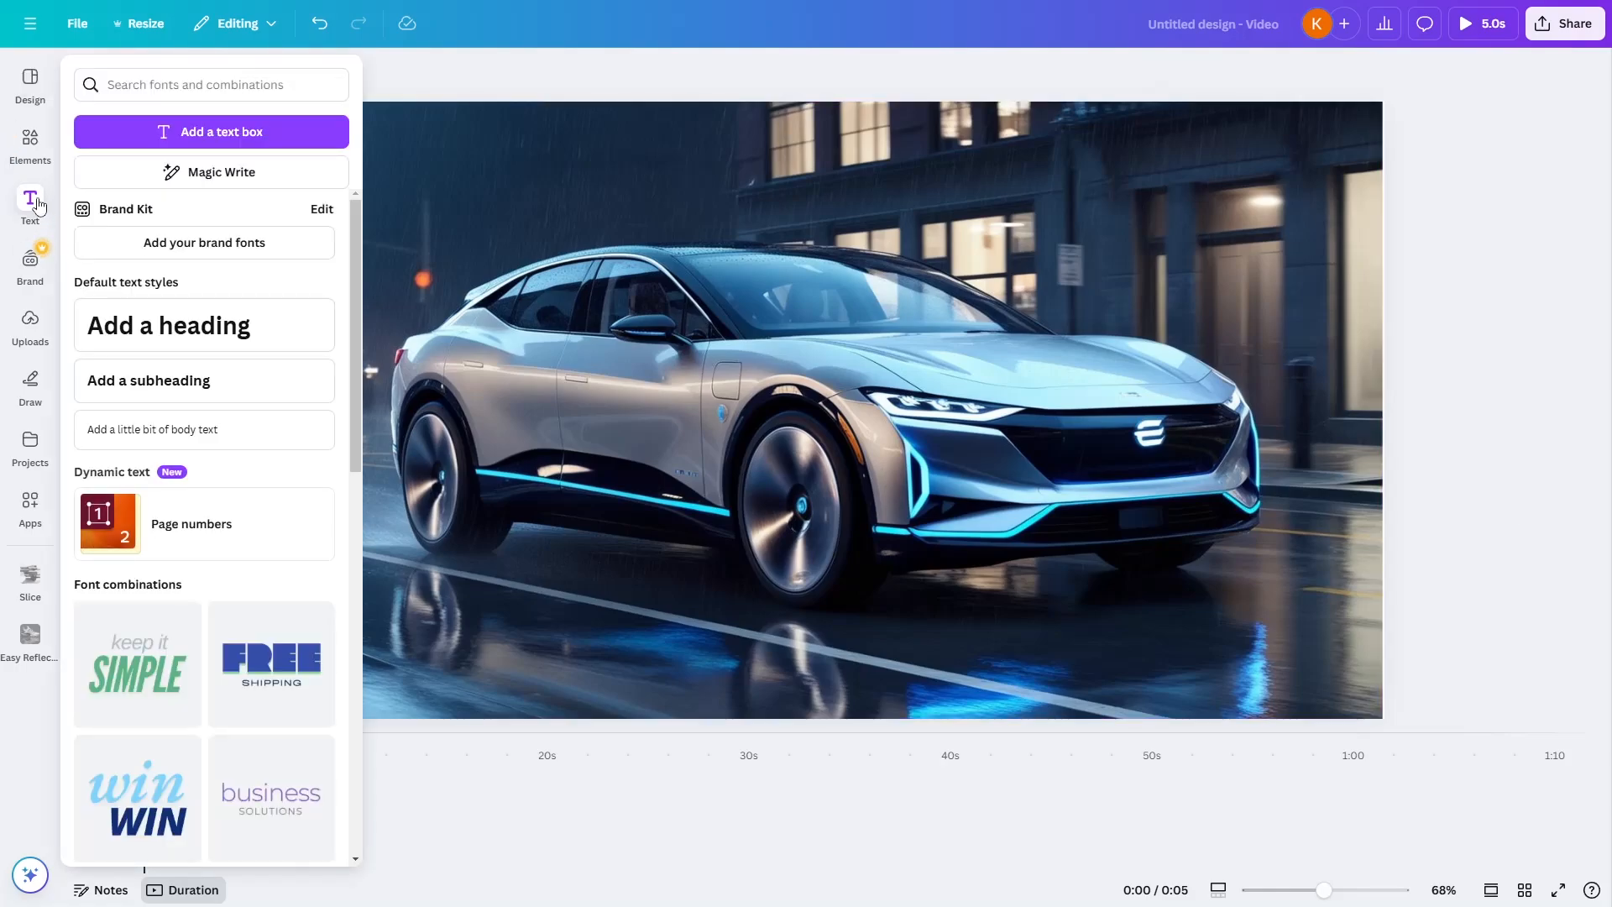
left_click(140, 325)
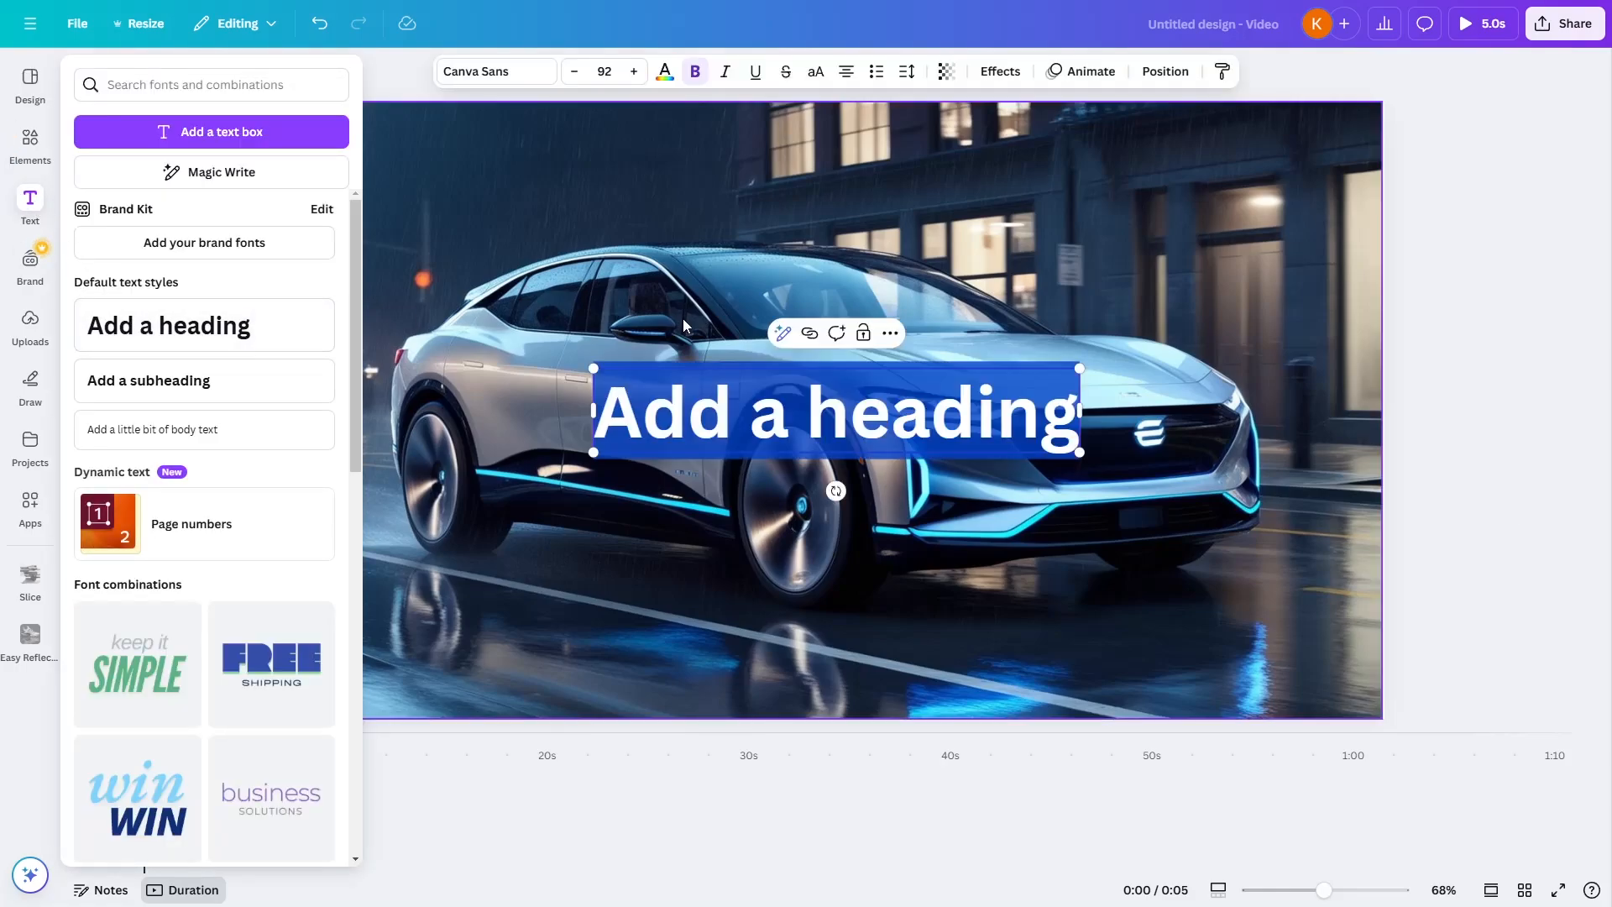
type("CHANGE")
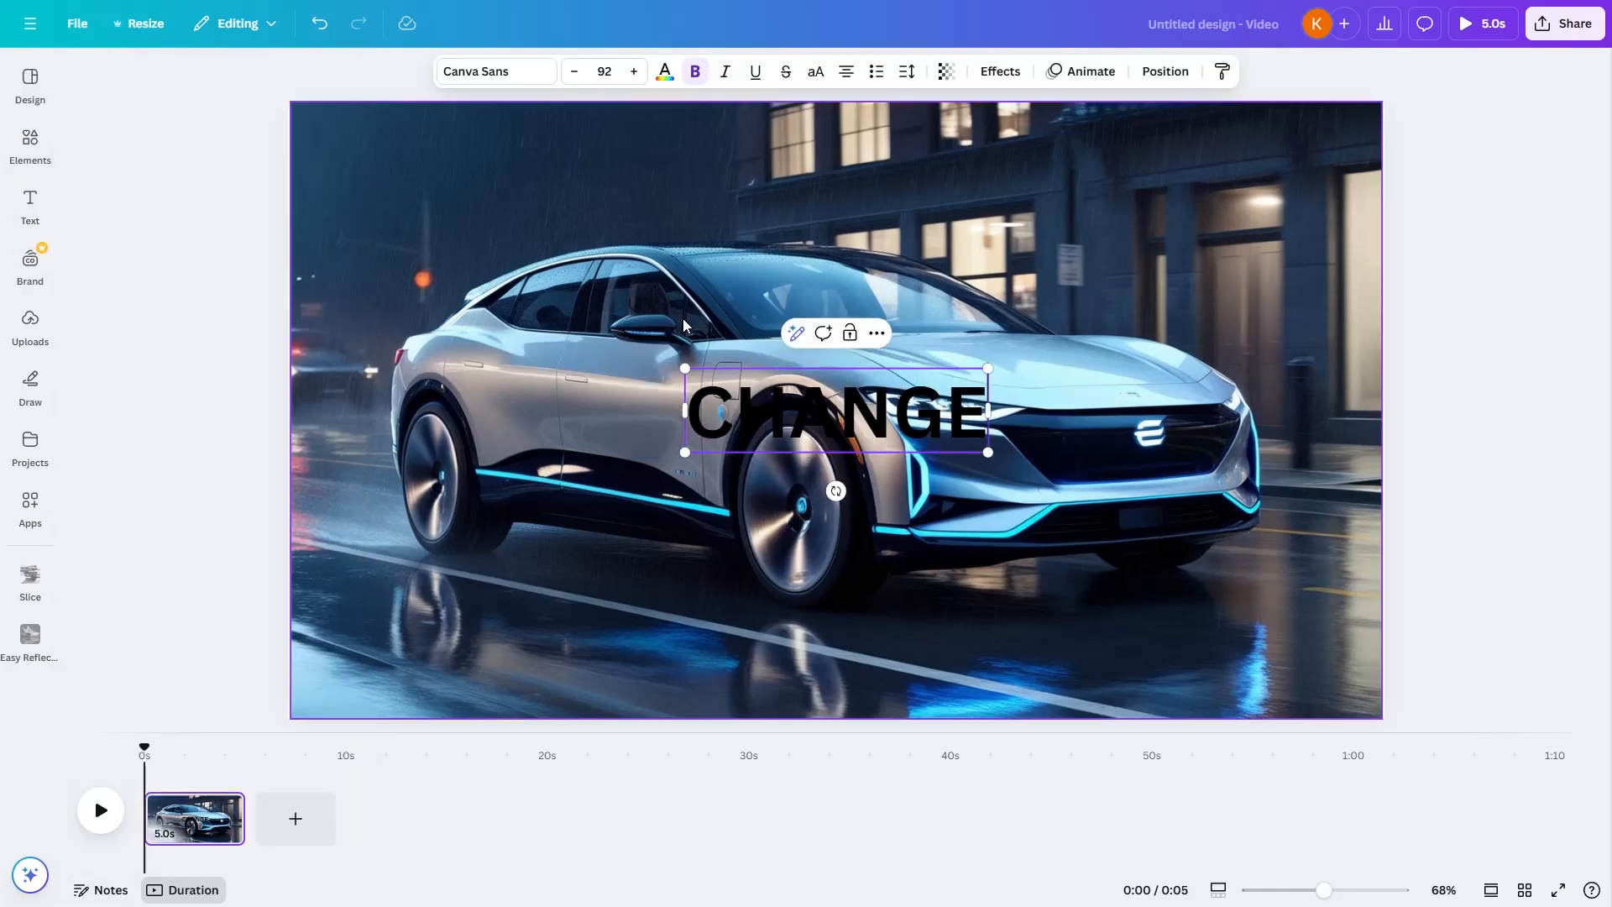
Set the CHANGE heading's font to Horizon and its text color to white
left_click_drag(697, 414, 989, 400)
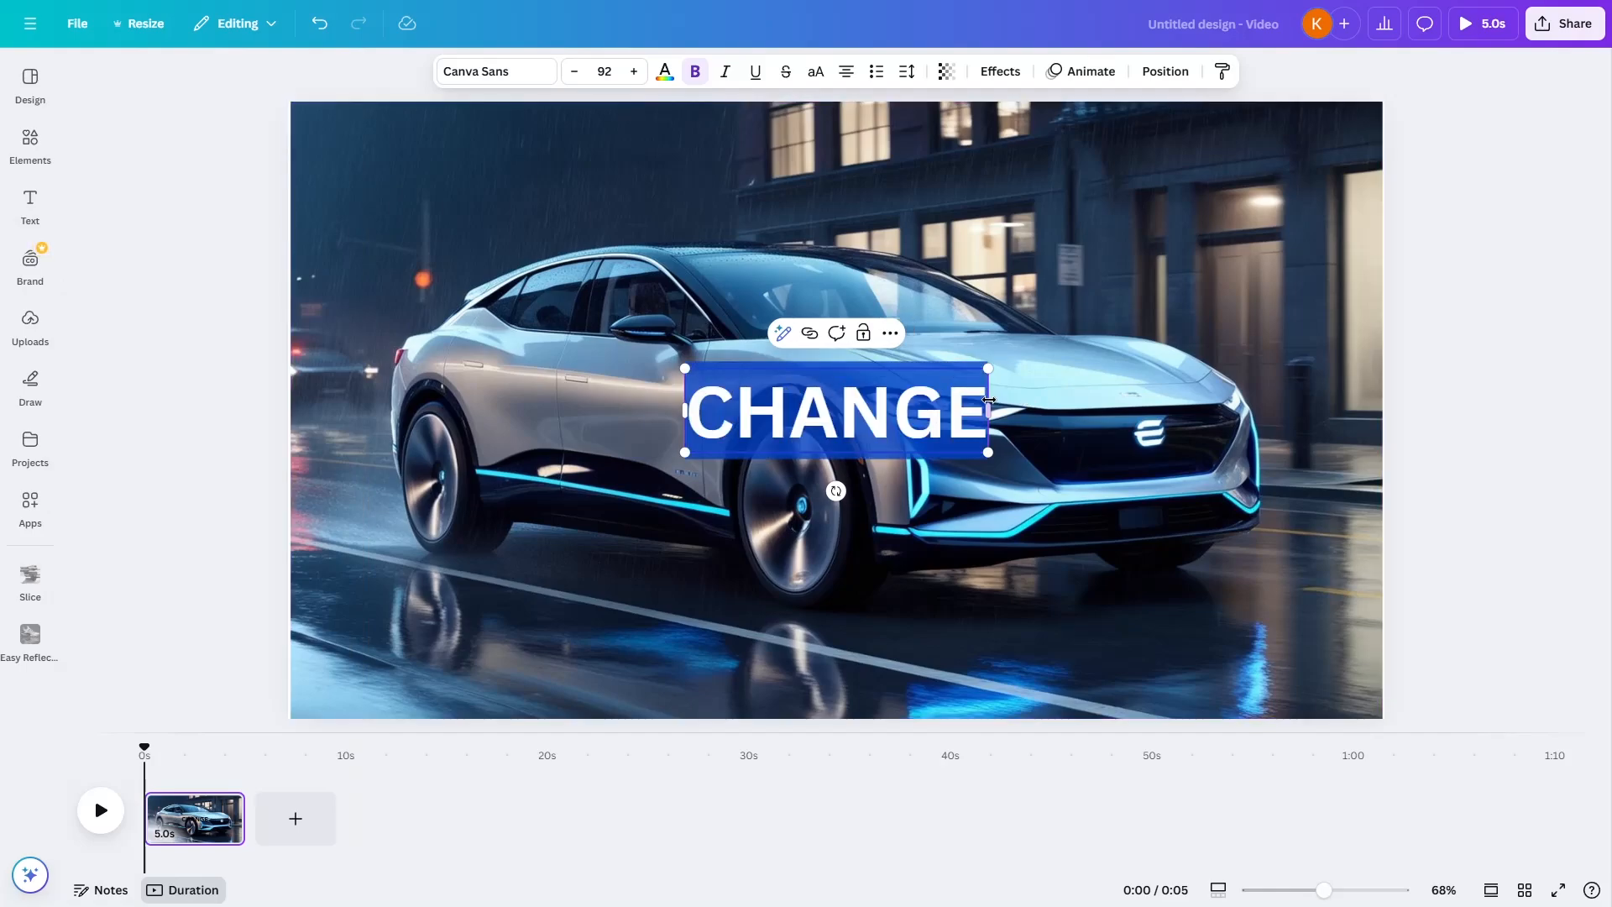
left_click(532, 76)
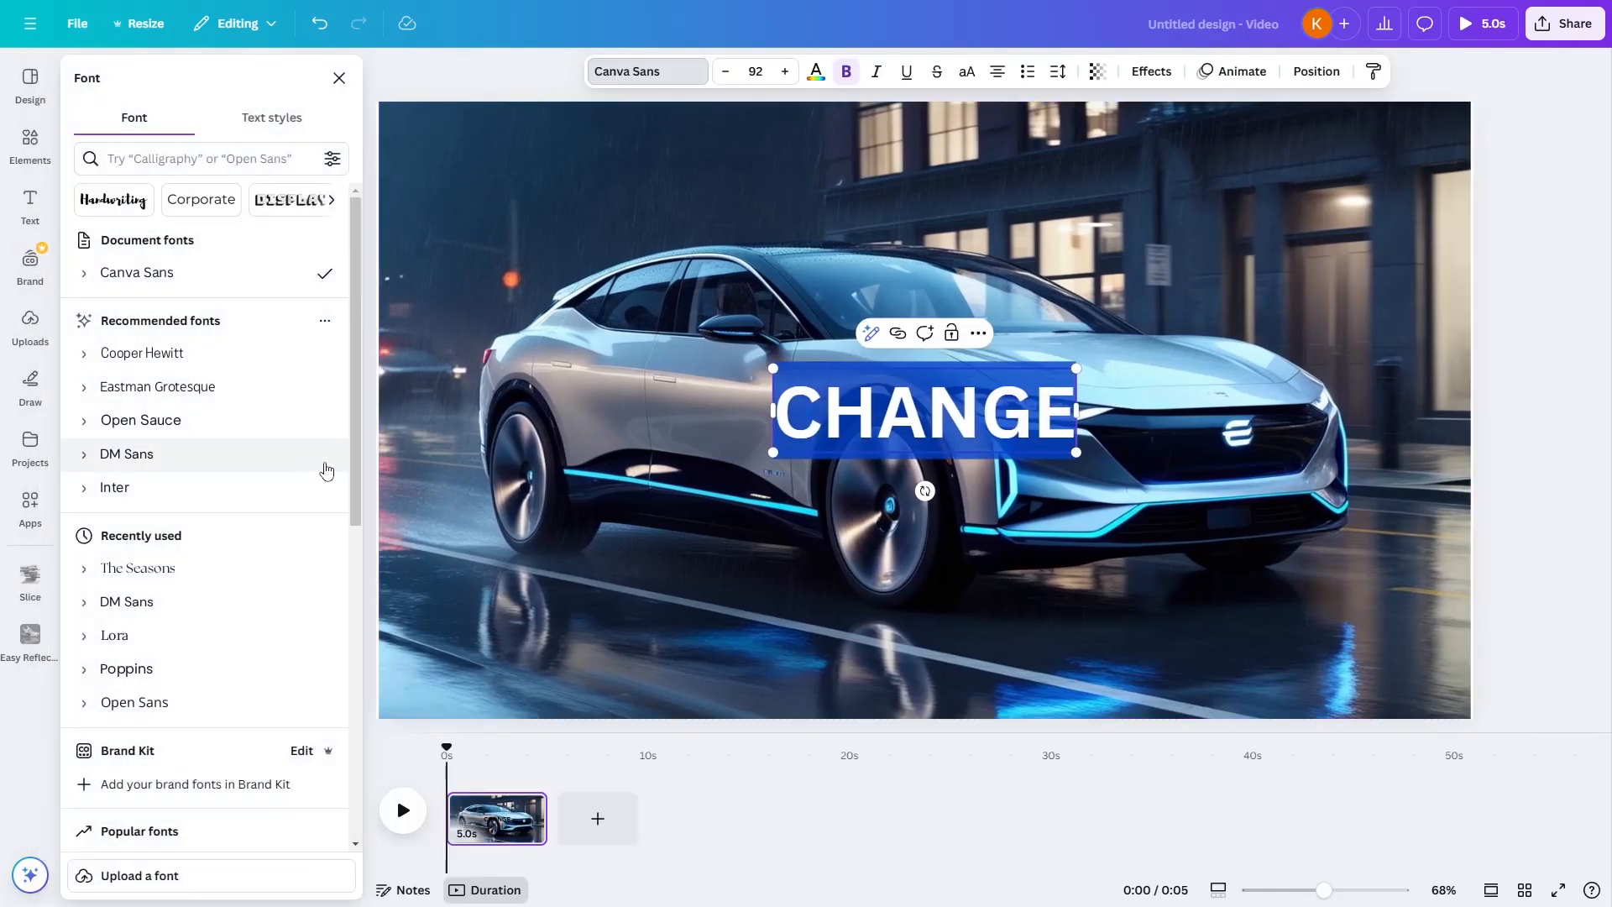
scroll(352, 459, "down", 10)
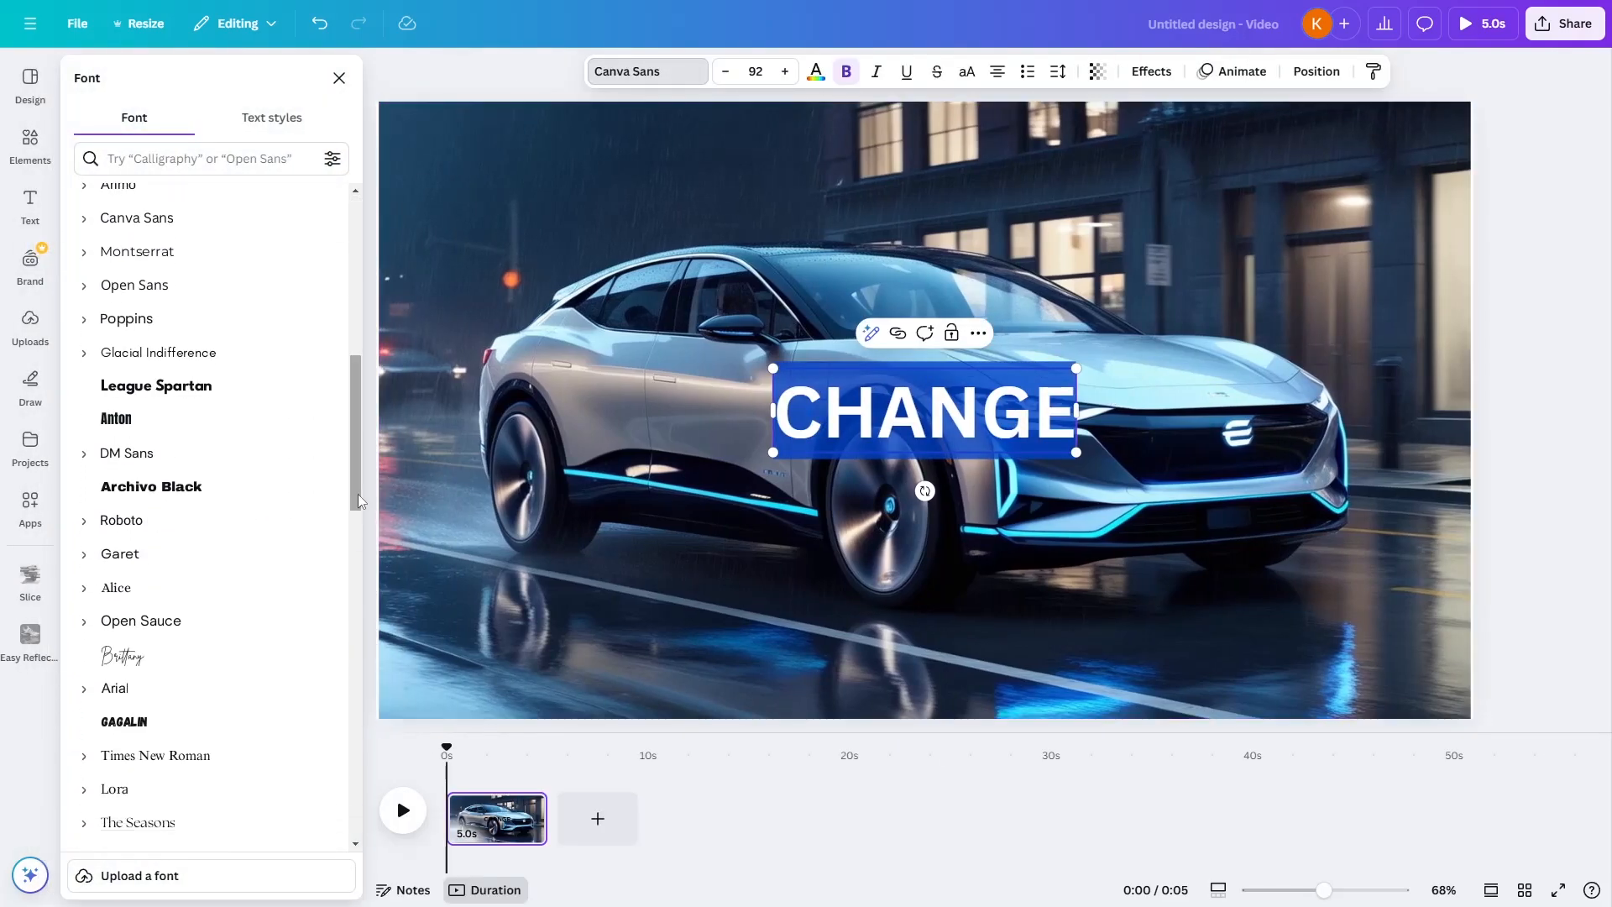
scroll(361, 633, "down", 4)
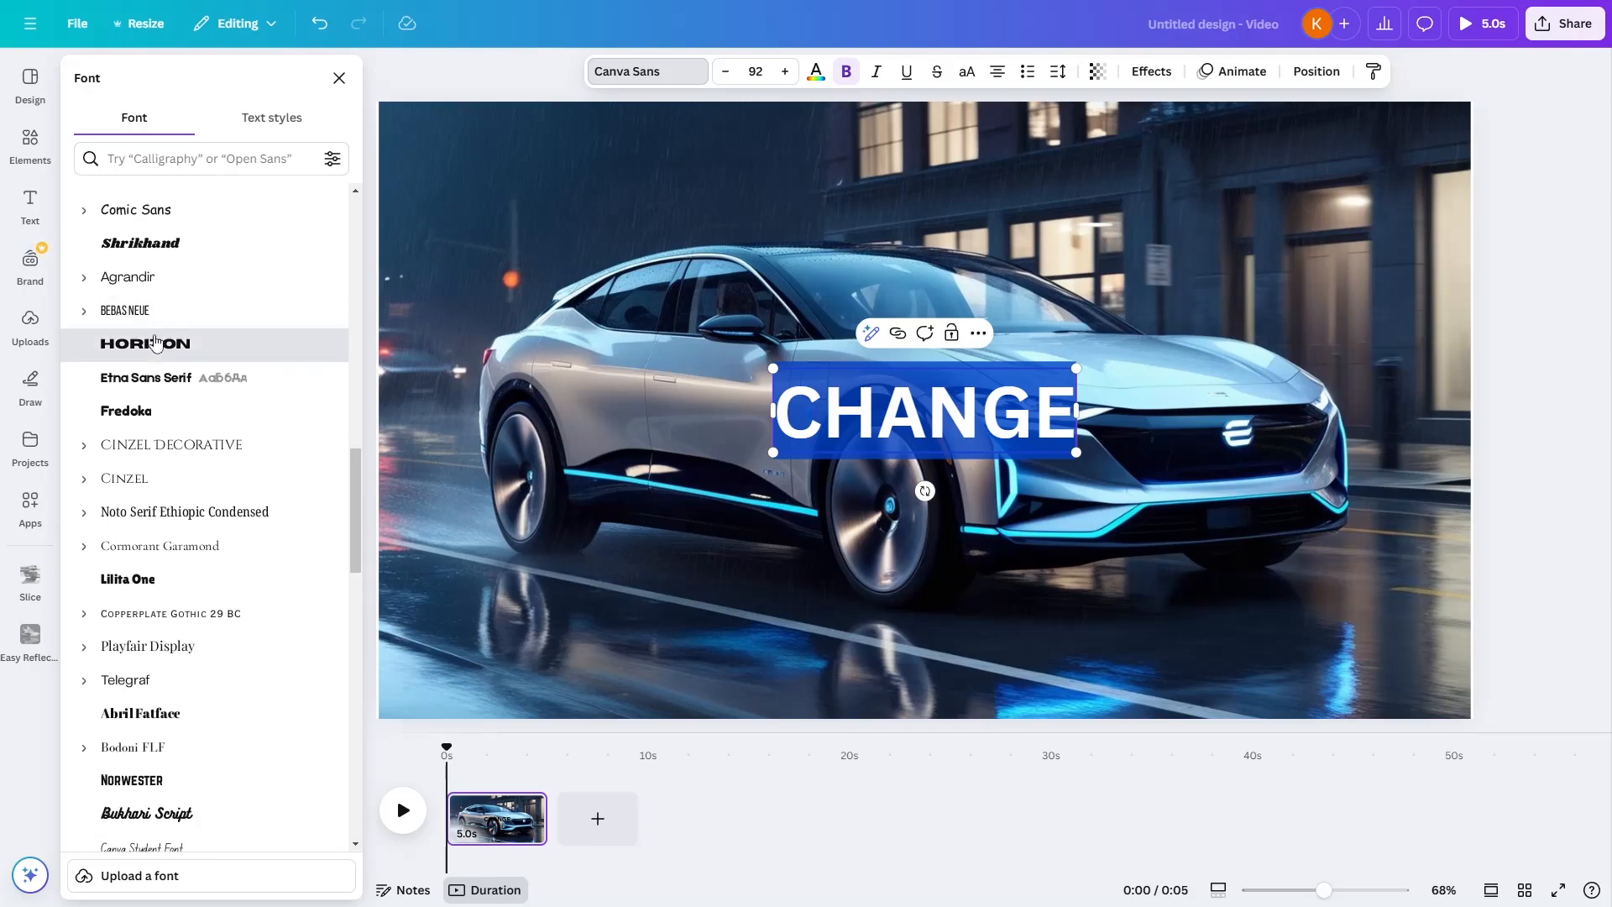
left_click(156, 344)
left_click(816, 70)
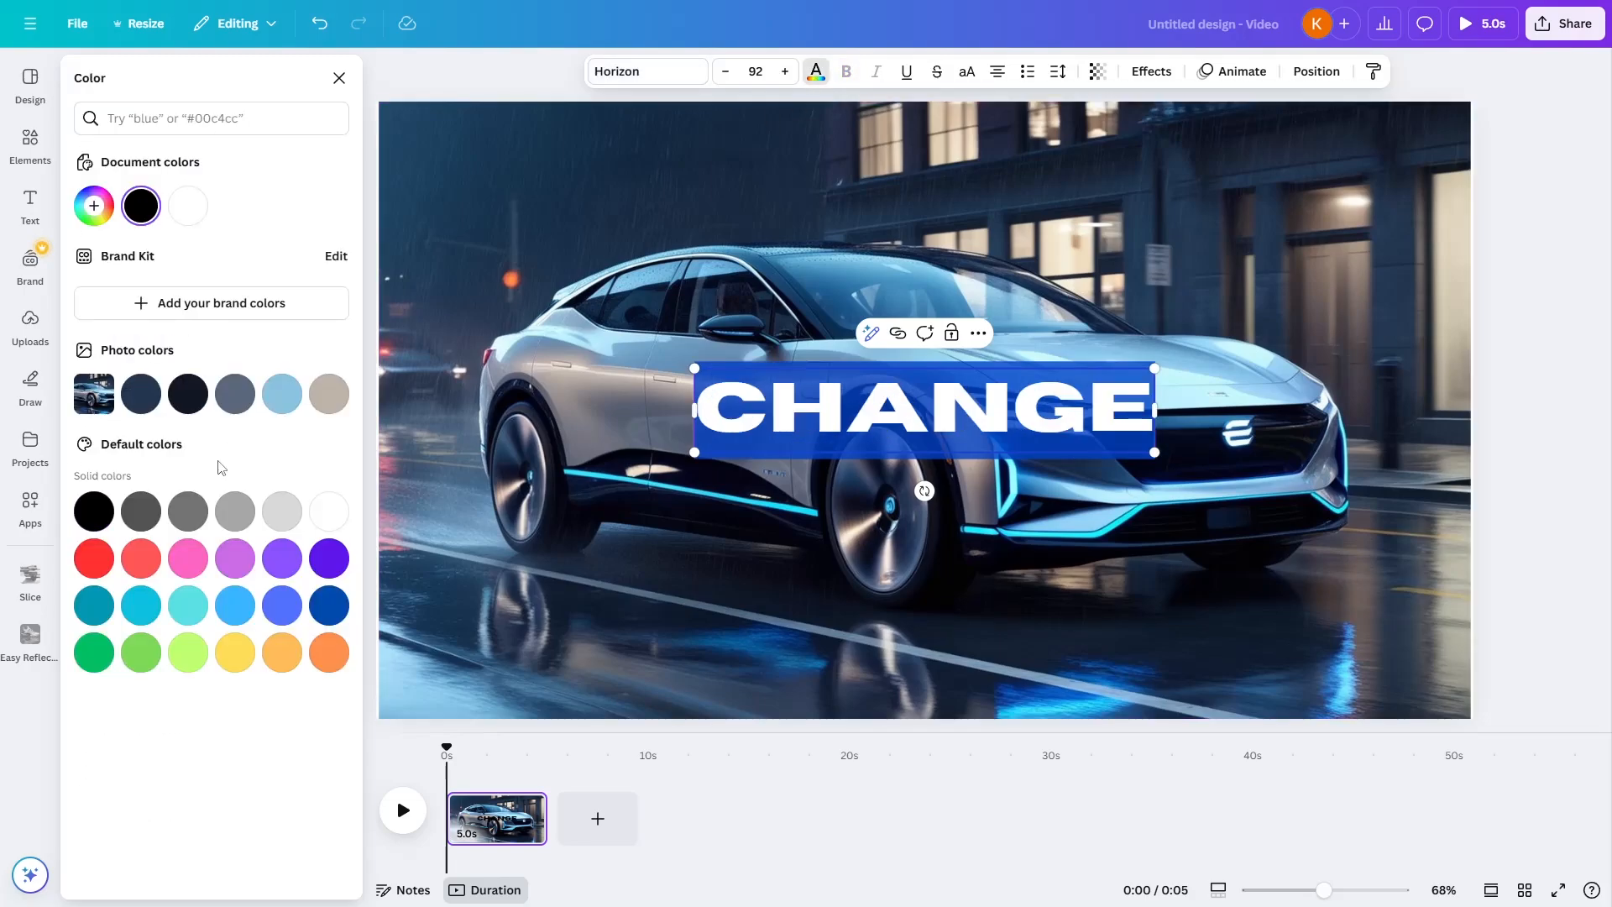
left_click(326, 512)
key("Escape")
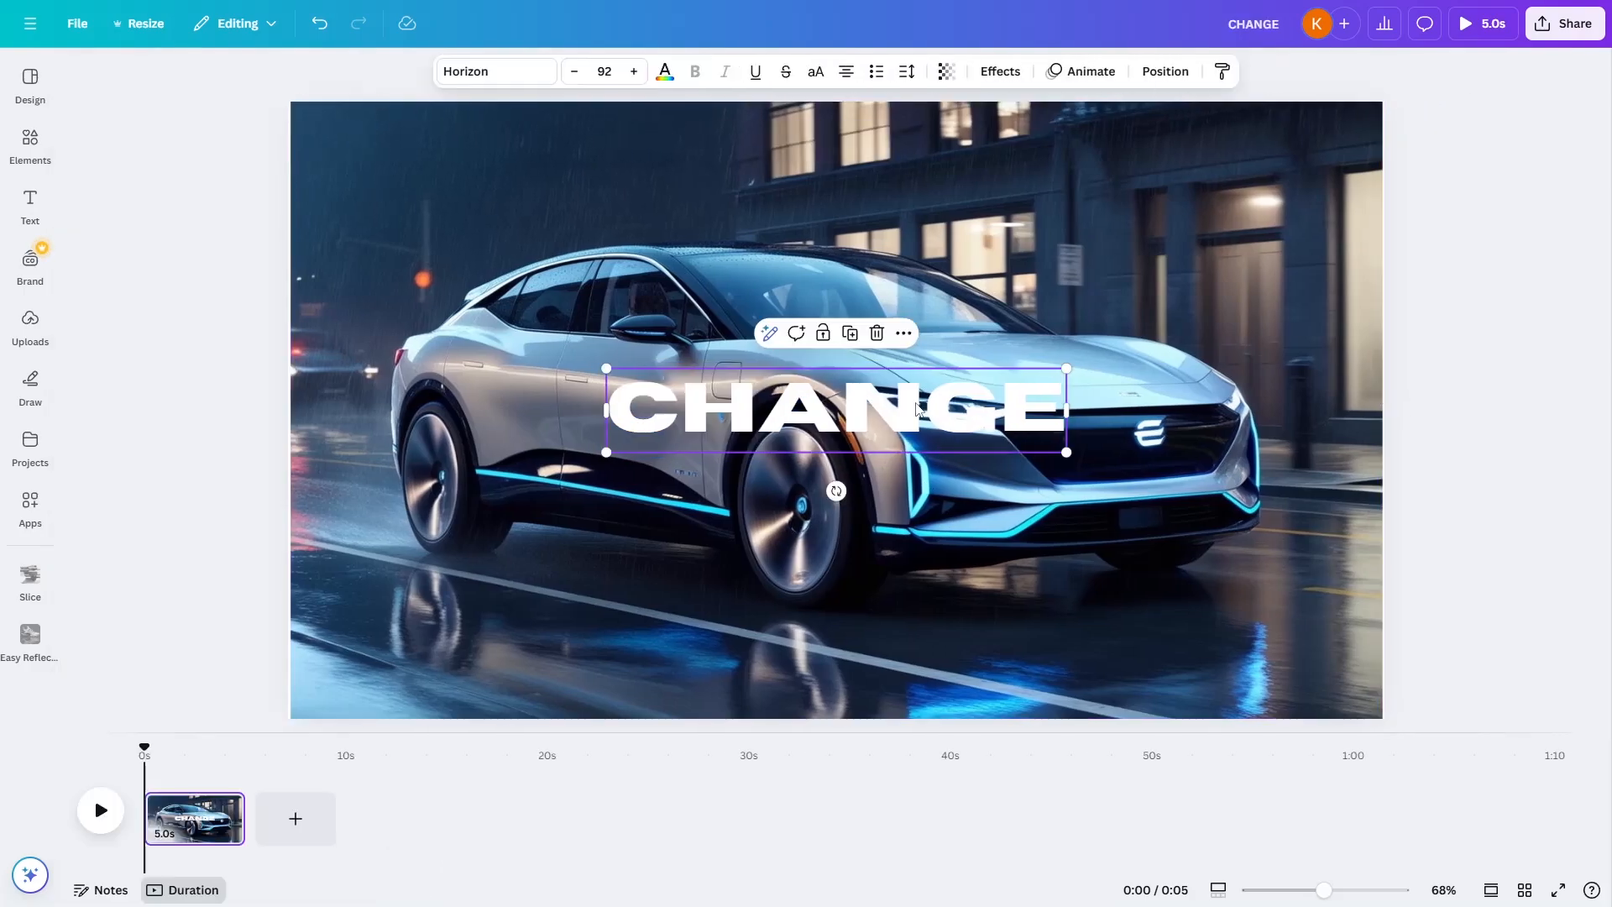
Enlarge the CHANGE heading to font size 143 and tighten its letter spacing to -62
left_click(634, 72)
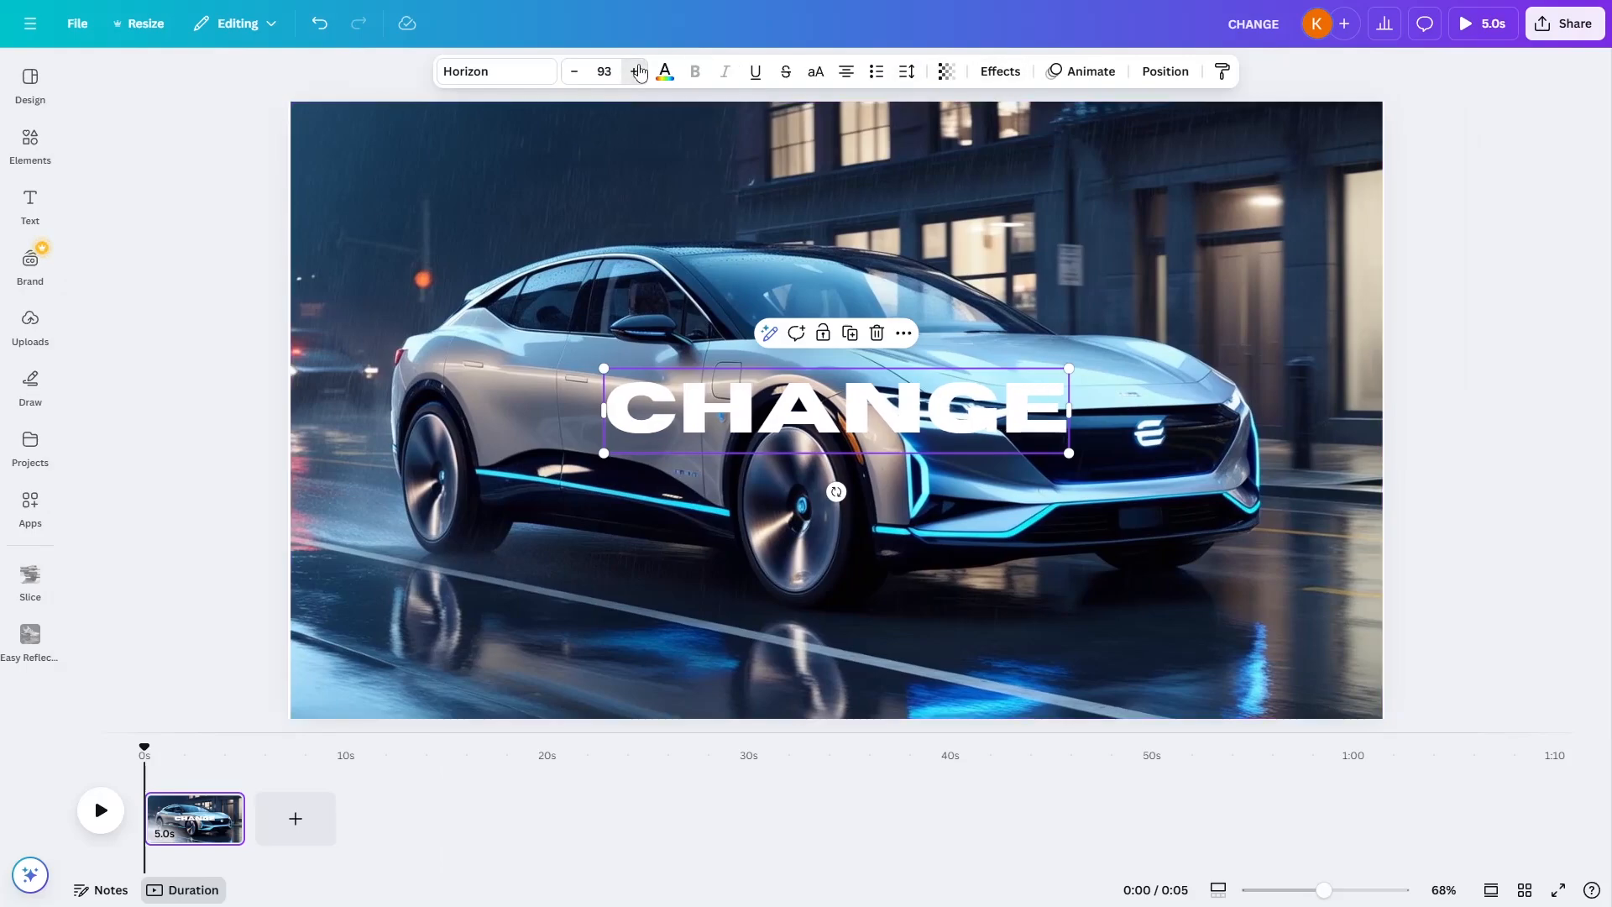
left_click(636, 72)
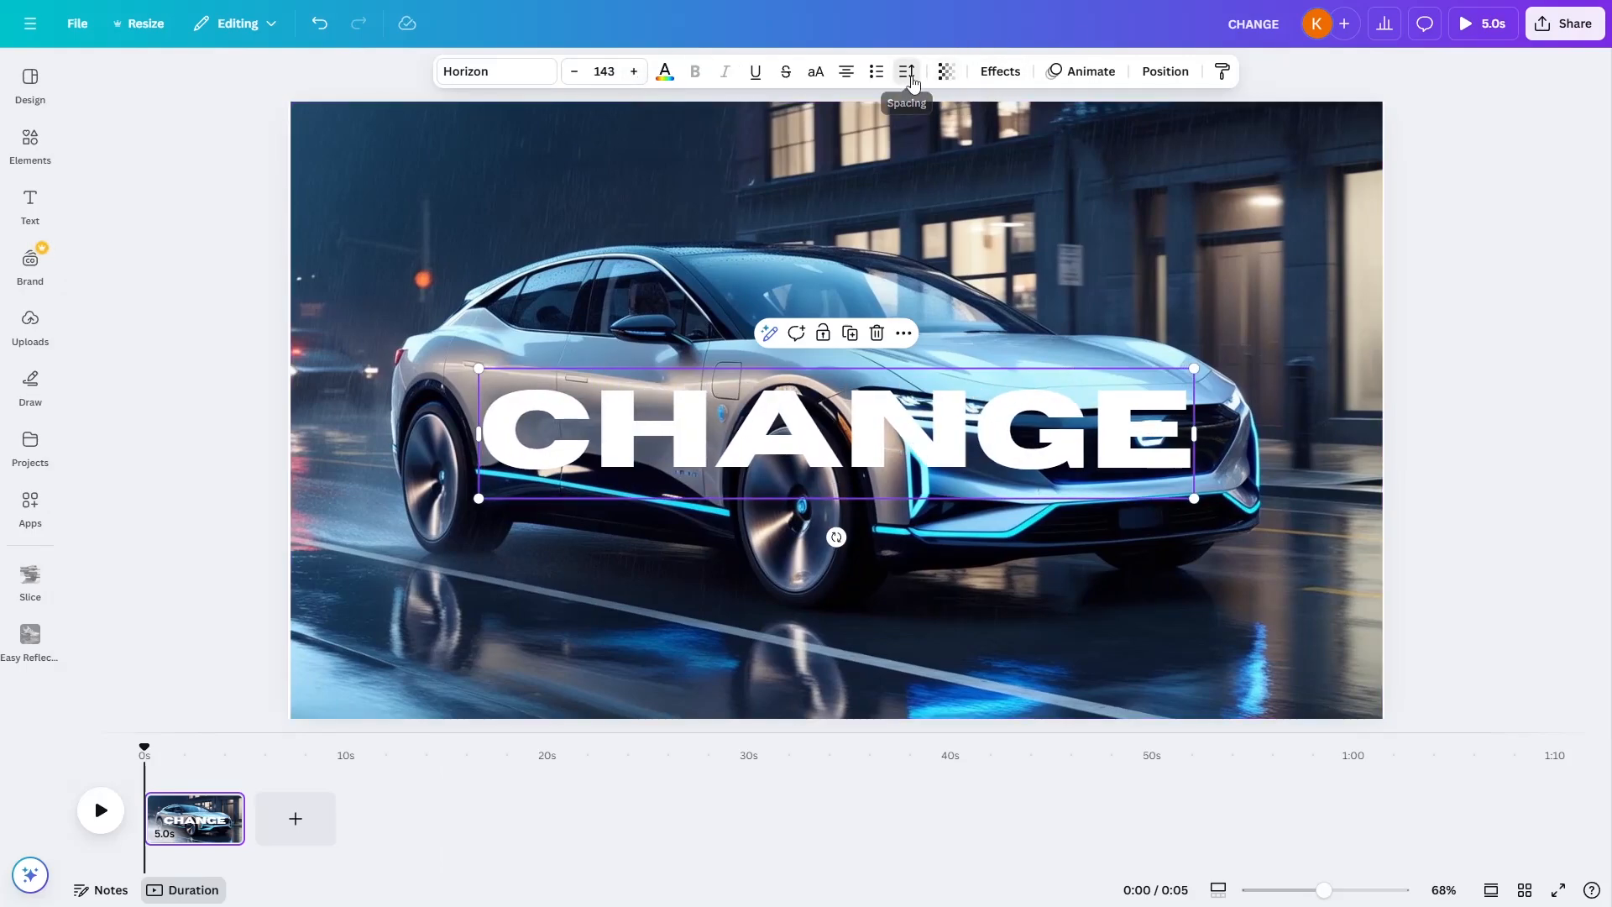
left_click(907, 72)
mouse_move(850, 150)
left_mouse_down()
mouse_move(825, 150)
mouse_move(839, 151)
left_mouse_up()
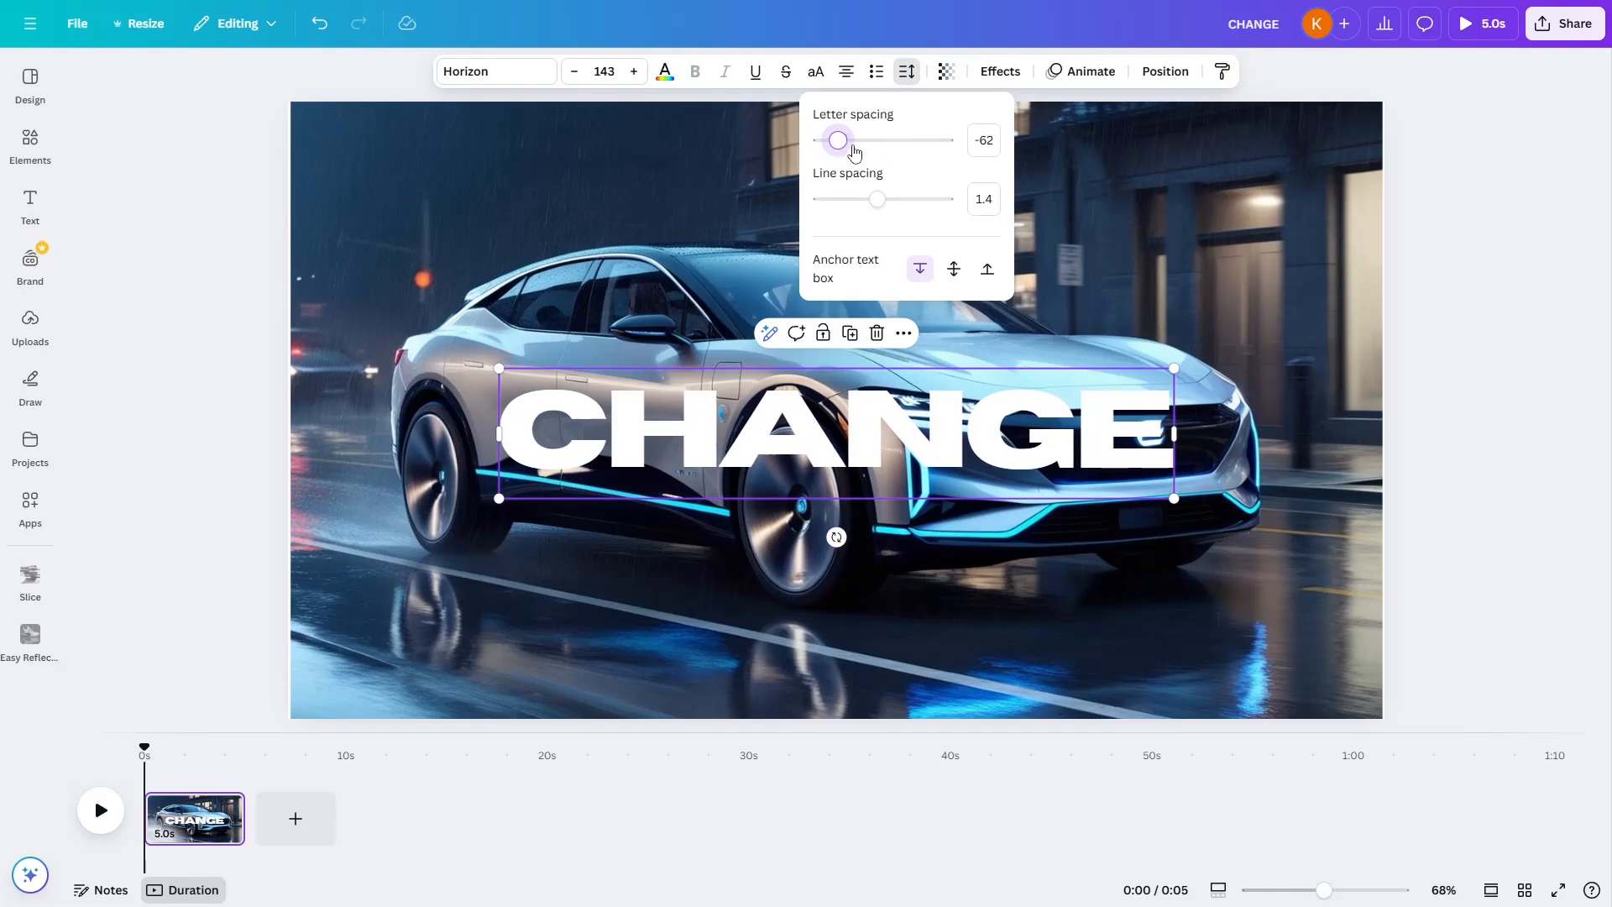
Apply the Lift effect to the CHANGE heading and raise its intensity slightly above 50
left_click(1000, 71)
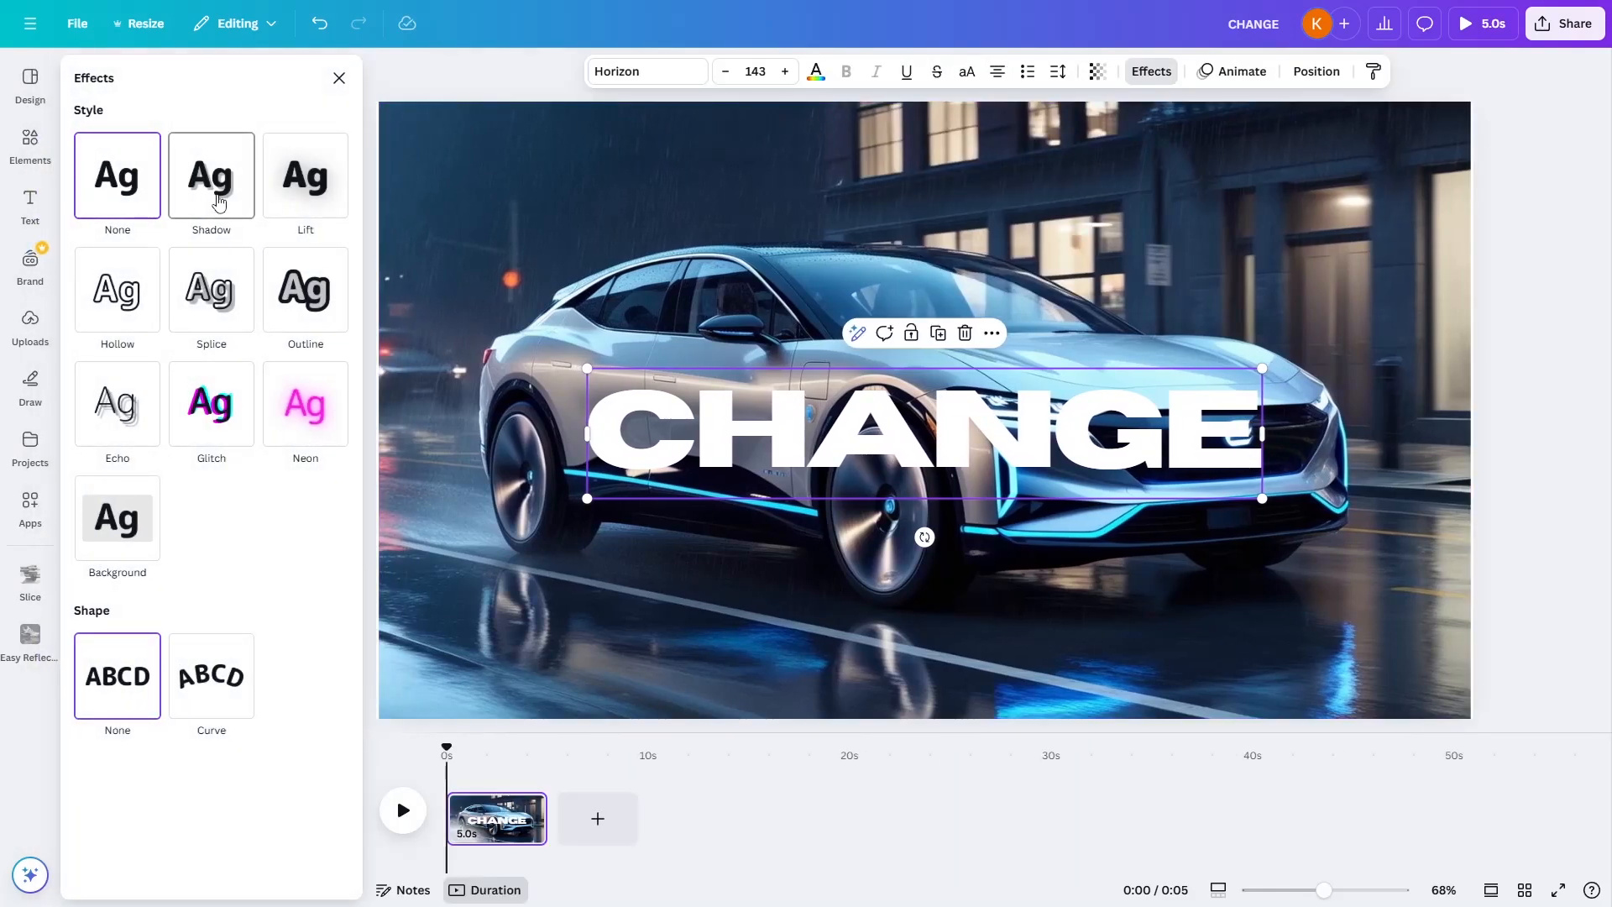
left_click(305, 198)
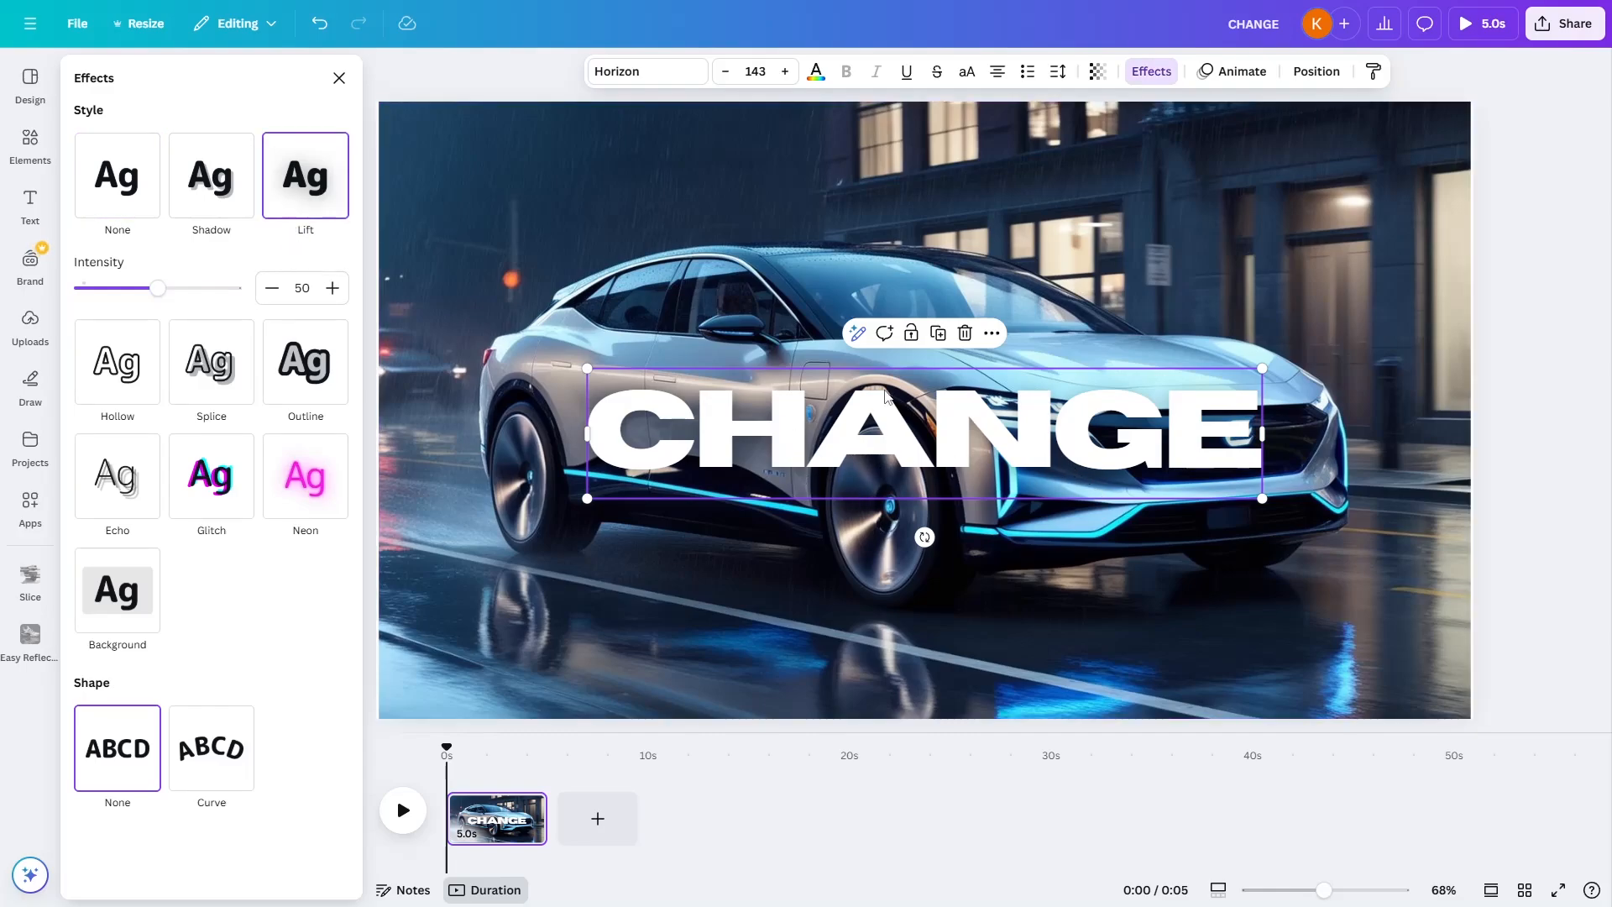
left_click(174, 288)
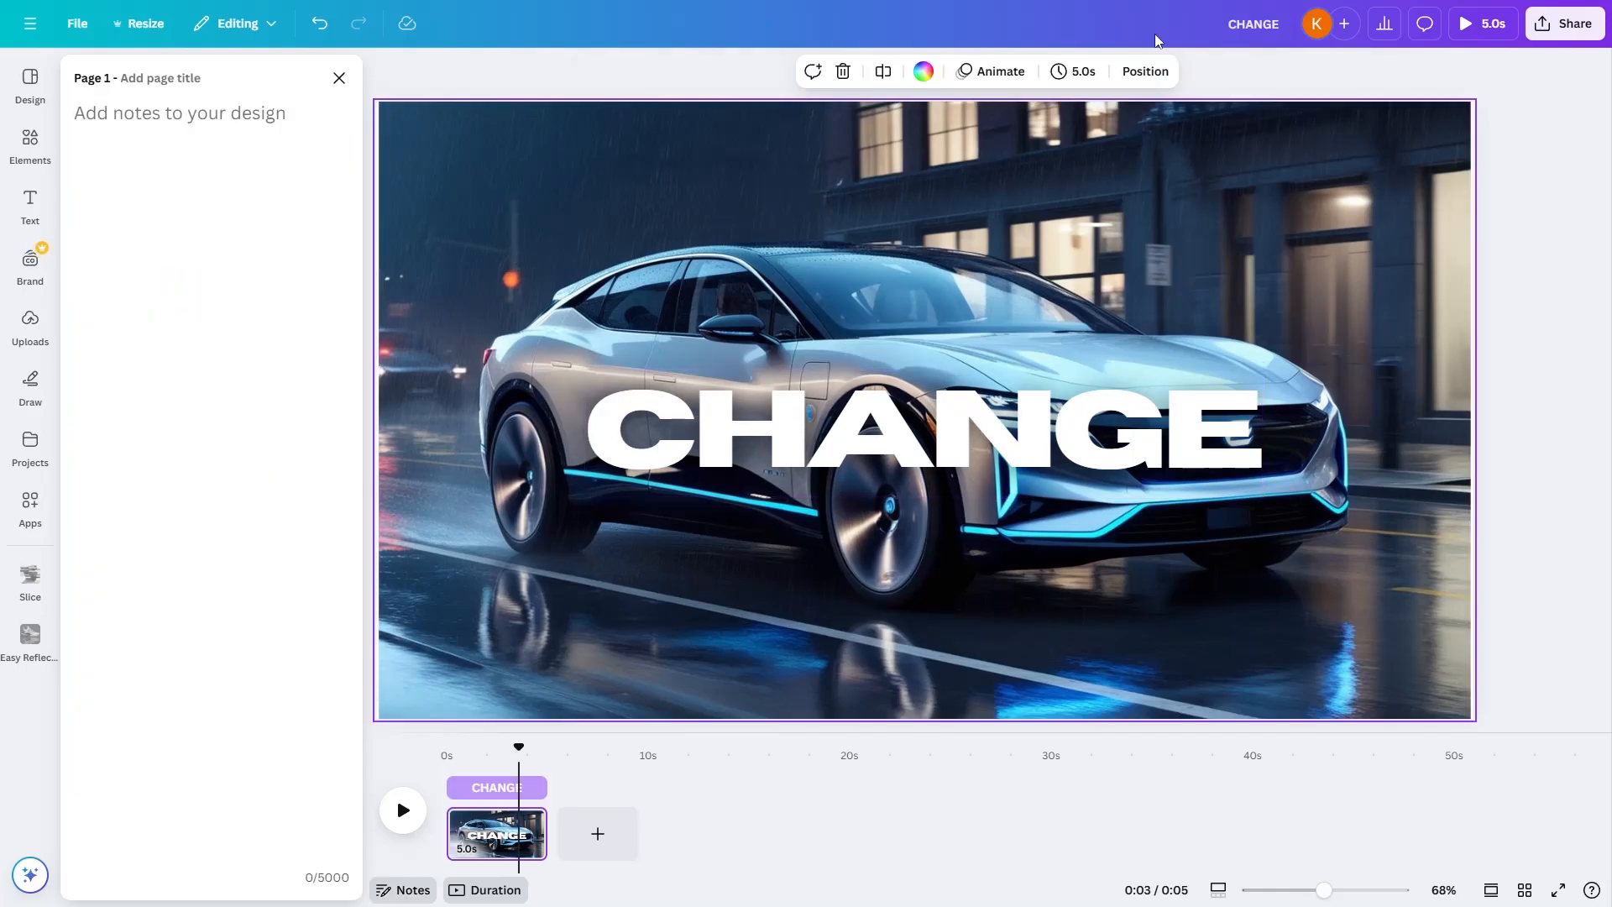
Extend the page's duration to 15.0 seconds
left_click(1074, 71)
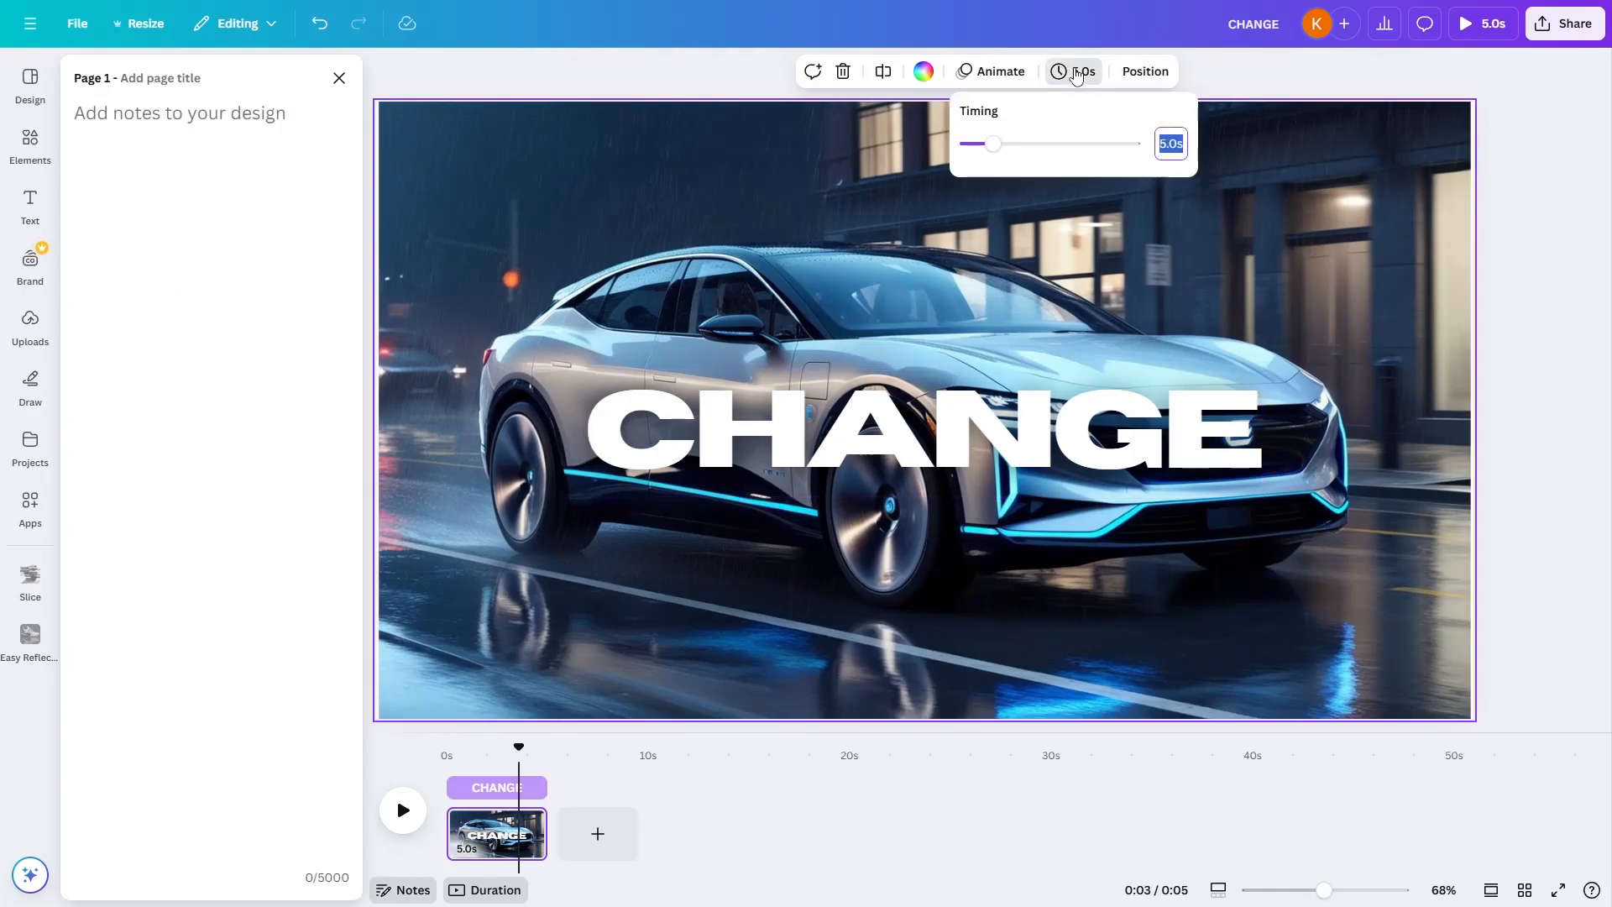
left_click_drag(992, 145, 1049, 144)
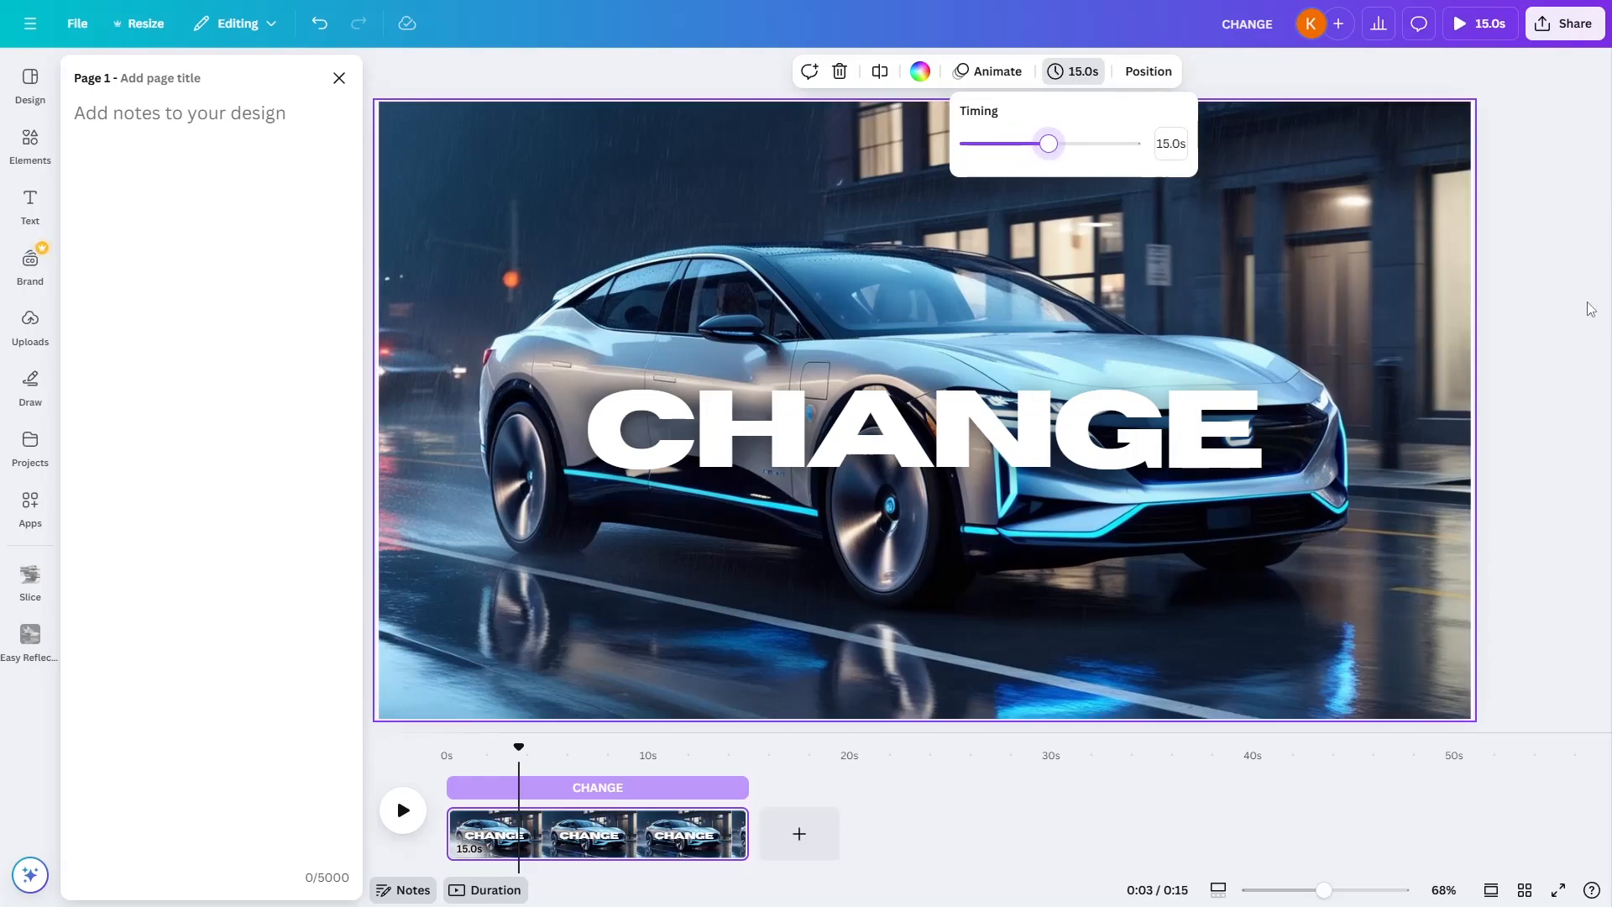
left_click(862, 829)
Apply the Baseline animation to the CHANGE heading and reduce its speed to the slowest setting
left_click(742, 537)
left_click(705, 440)
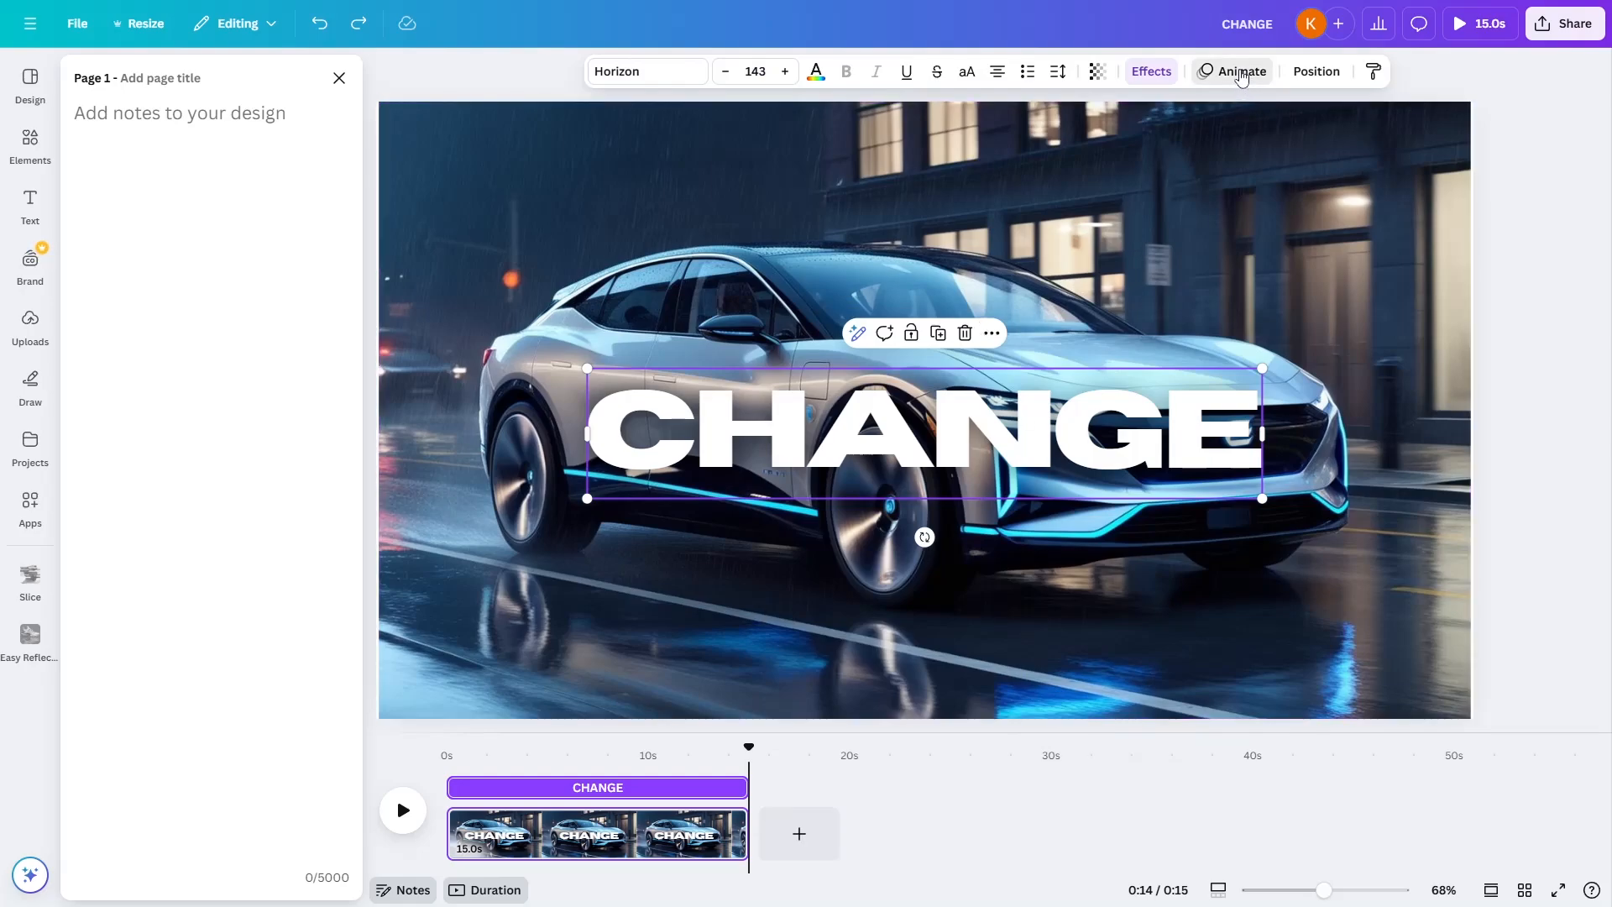
left_click(1240, 74)
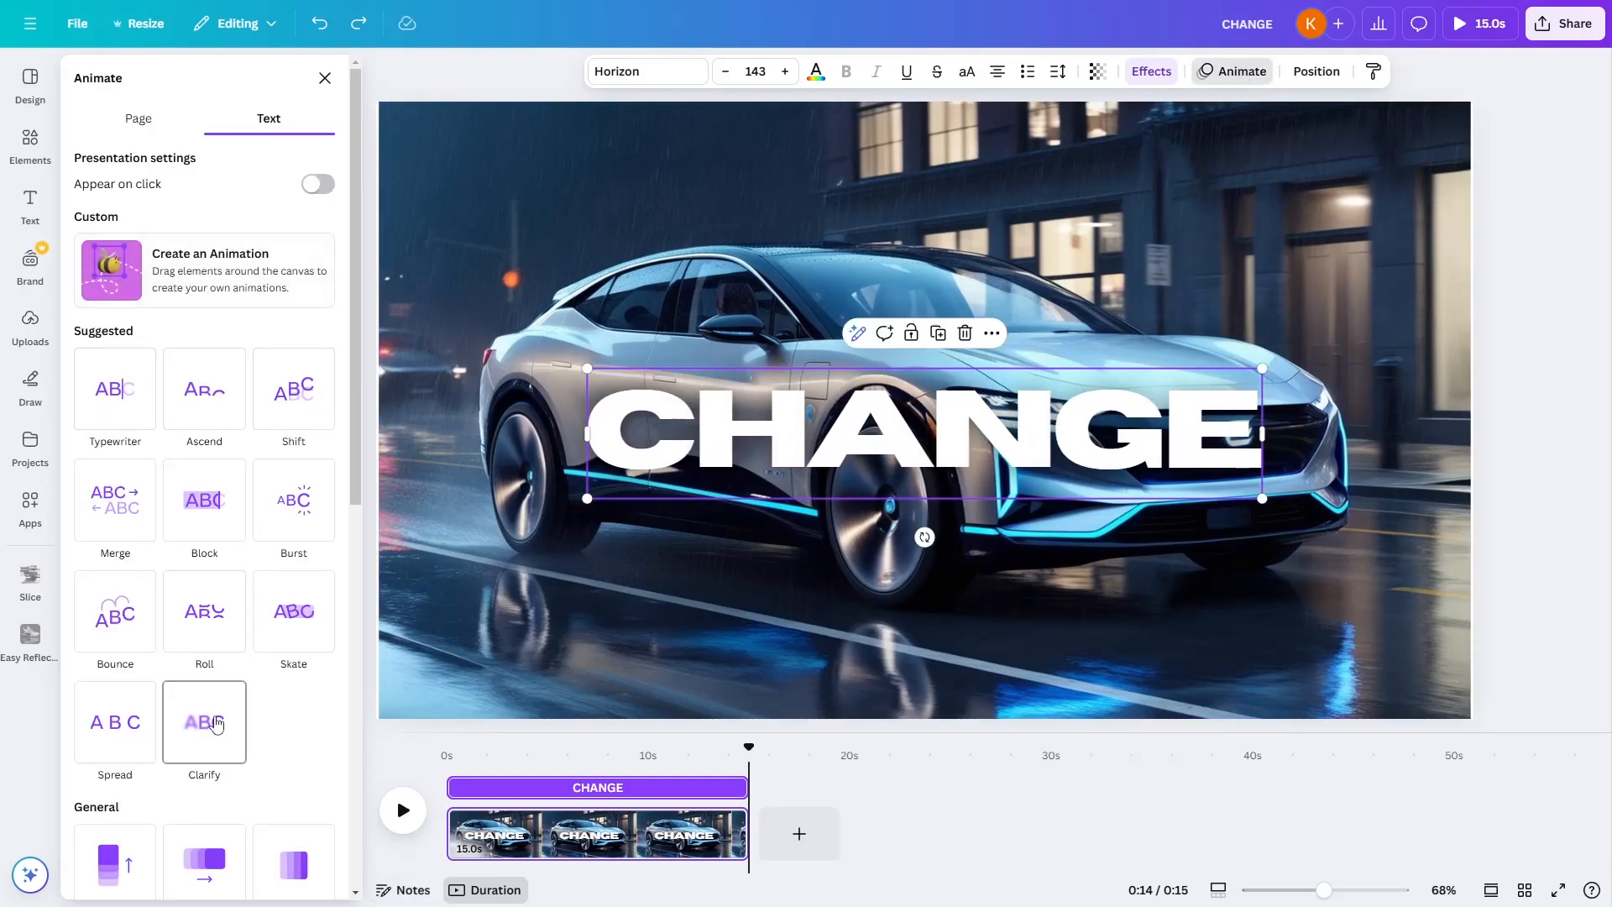
left_click(214, 726)
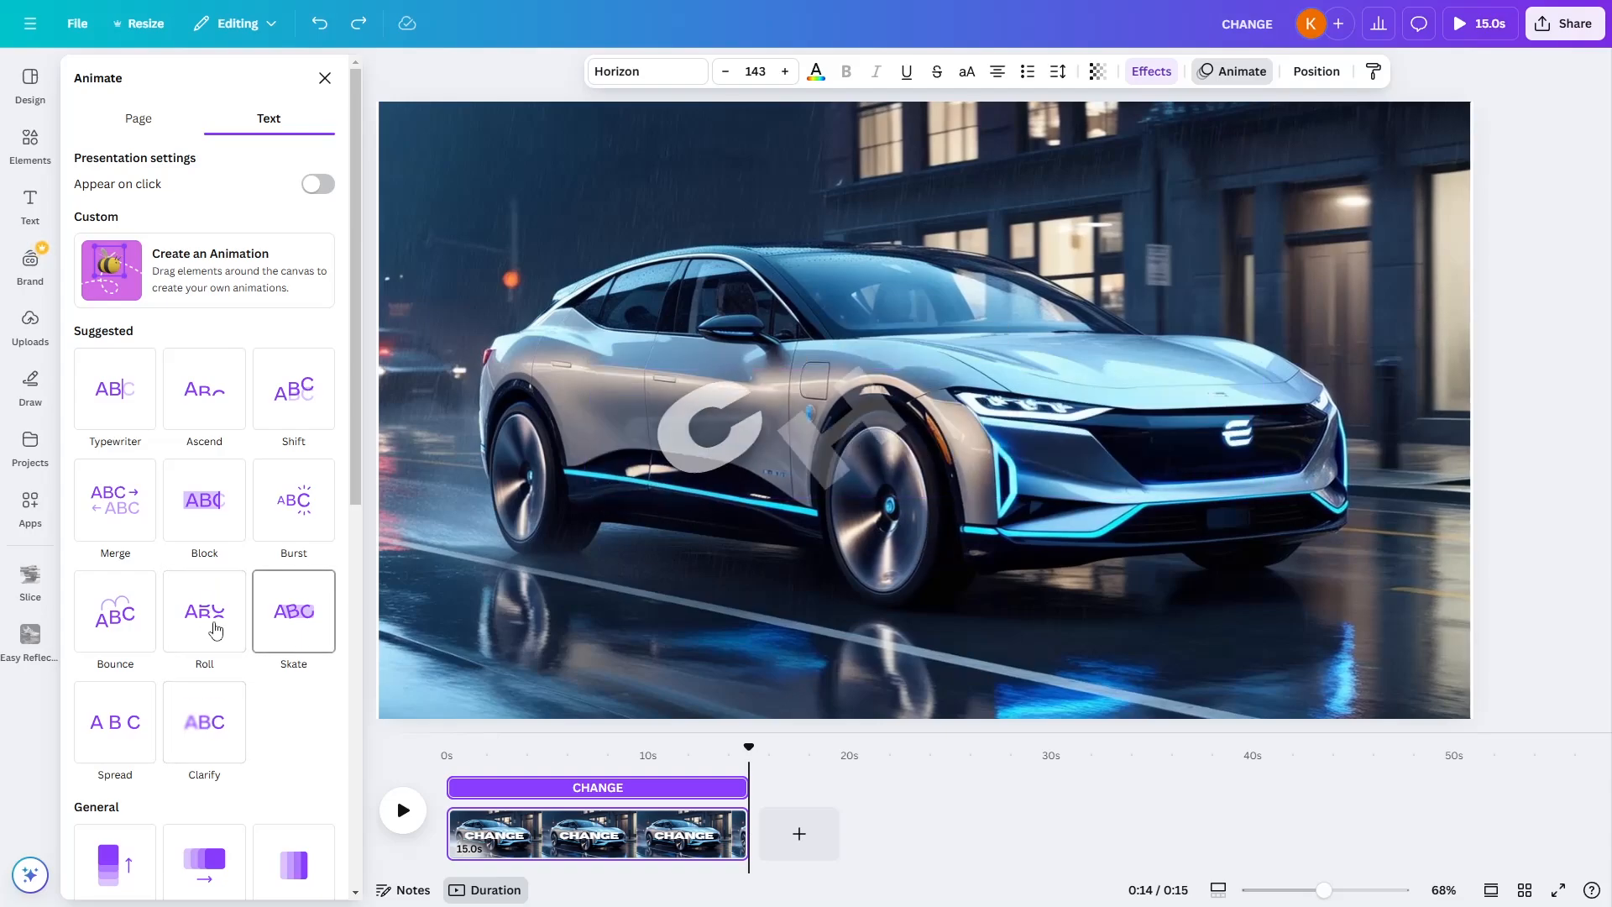
left_click(124, 614)
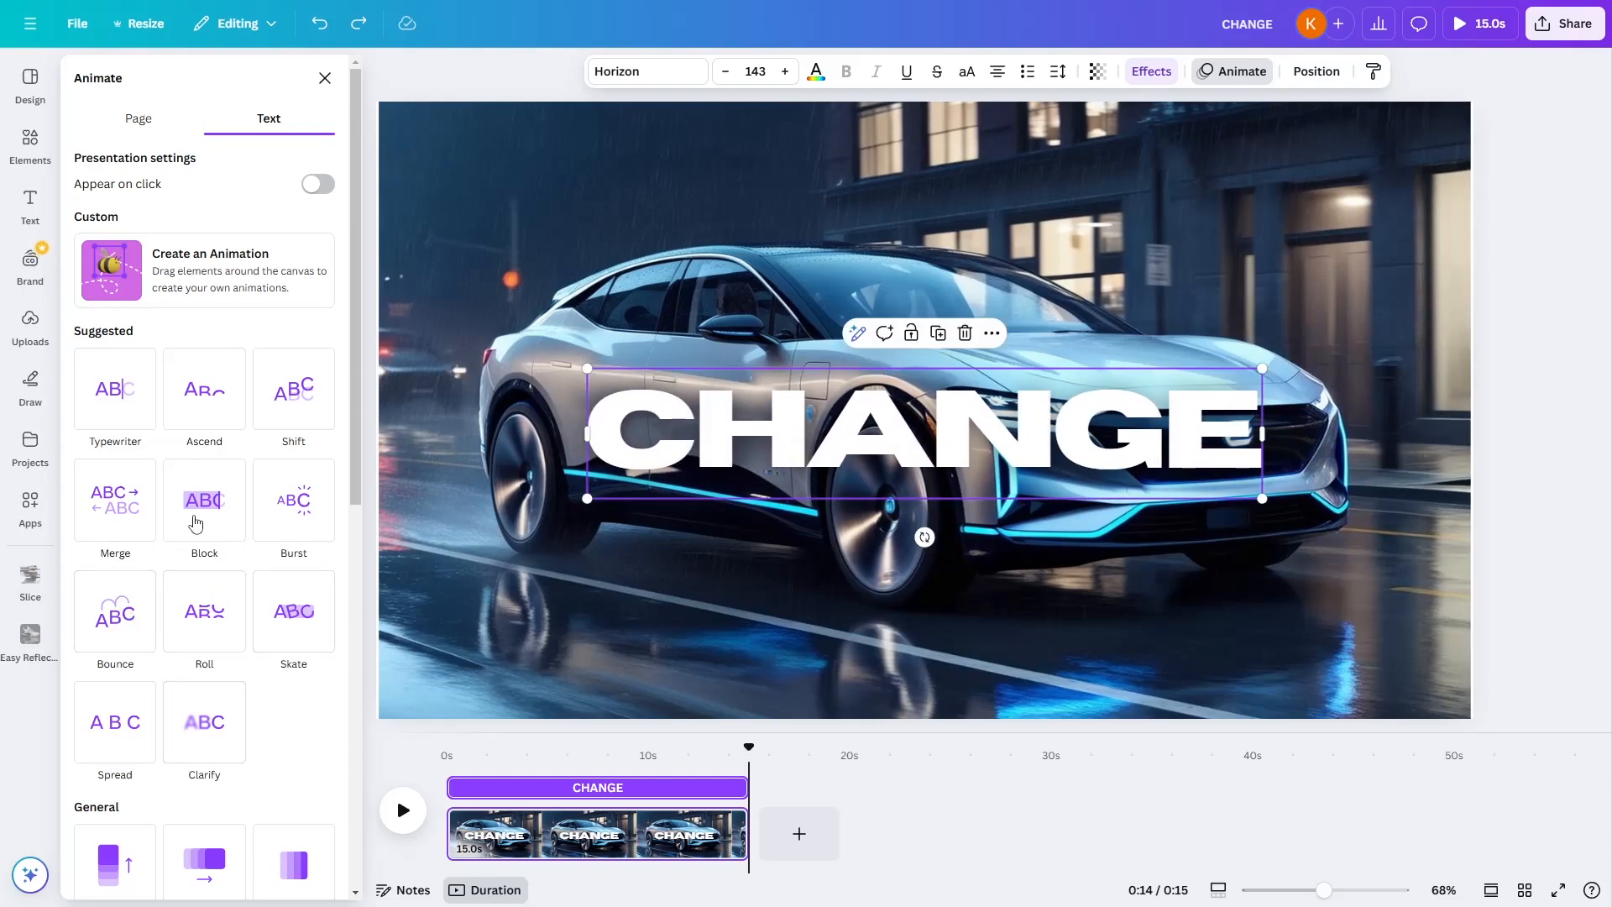
left_click(208, 514)
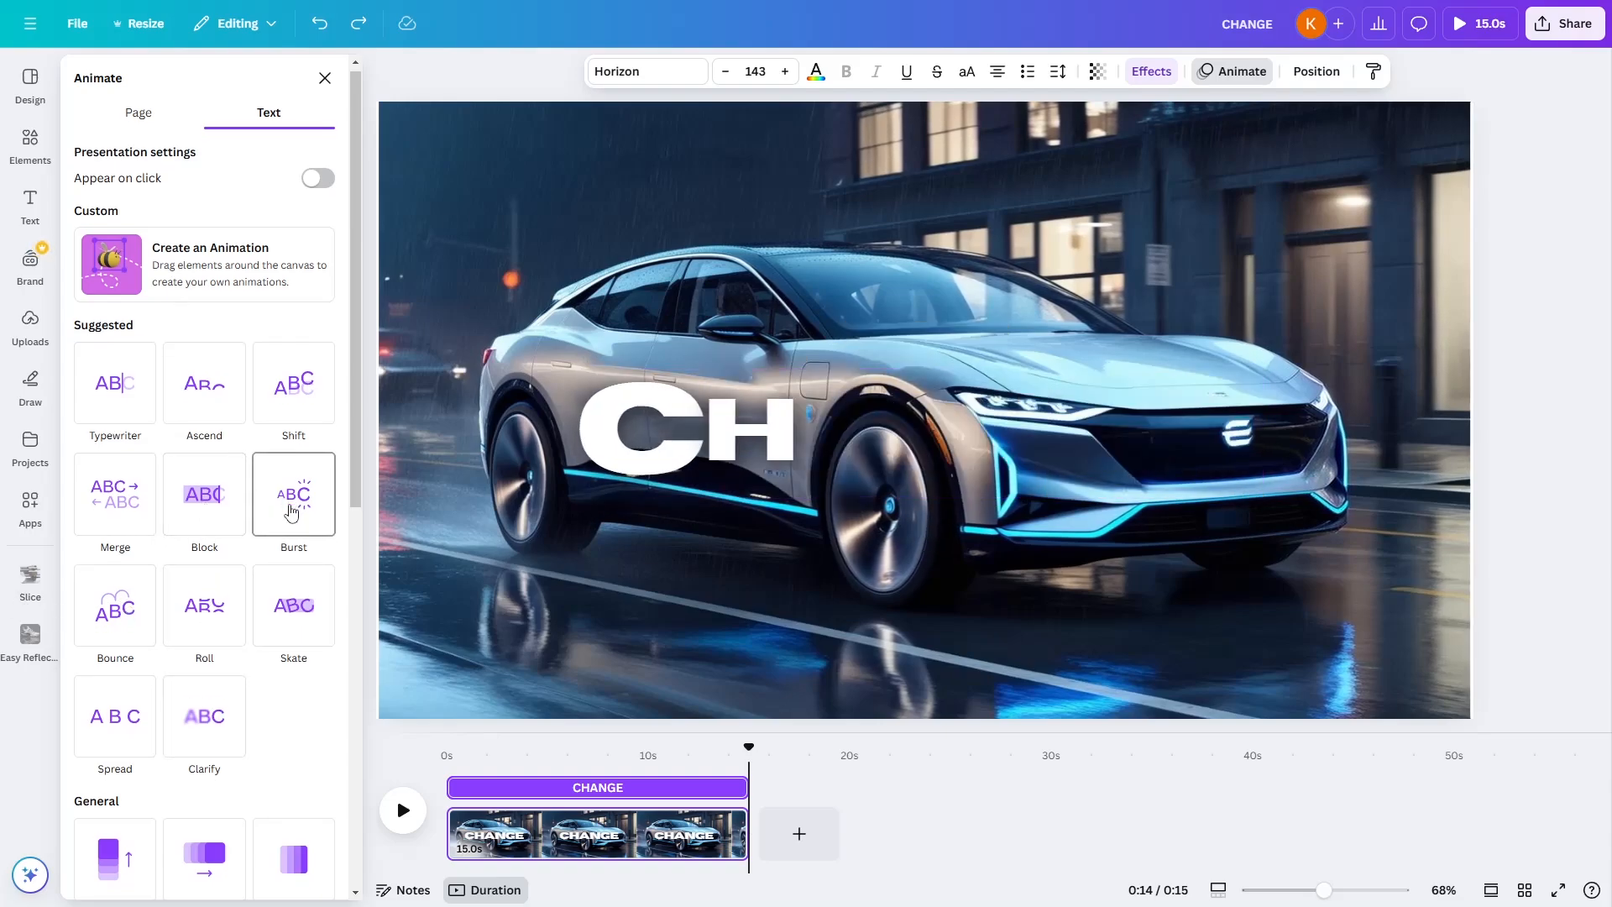
scroll(207, 514, "down", 4)
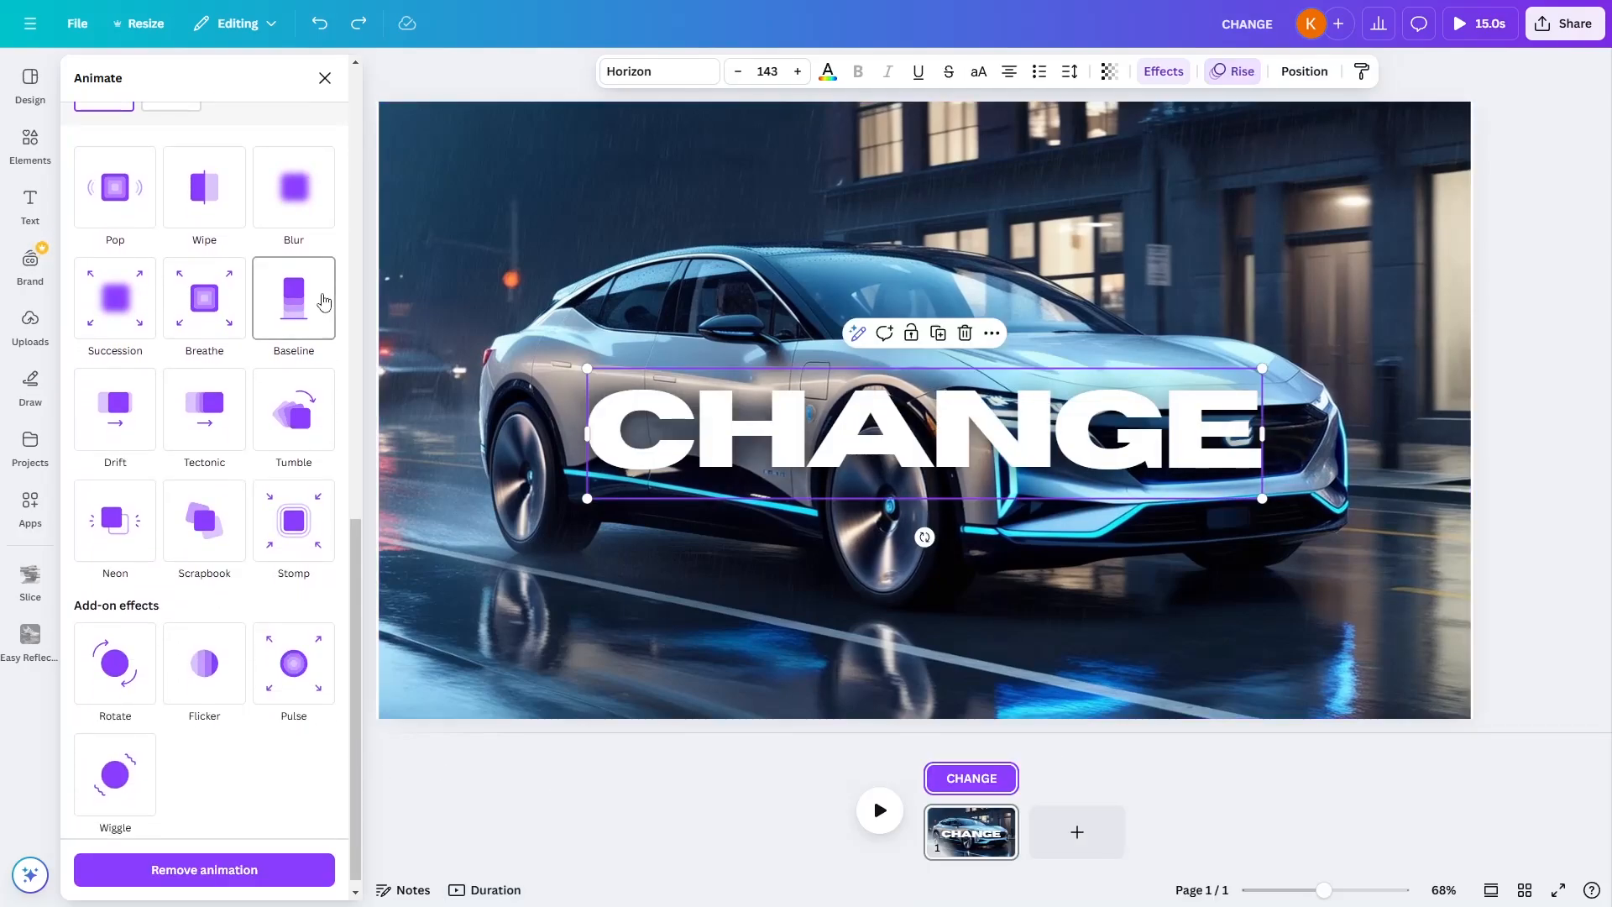
left_click(317, 301)
left_click_drag(198, 502, 69, 513)
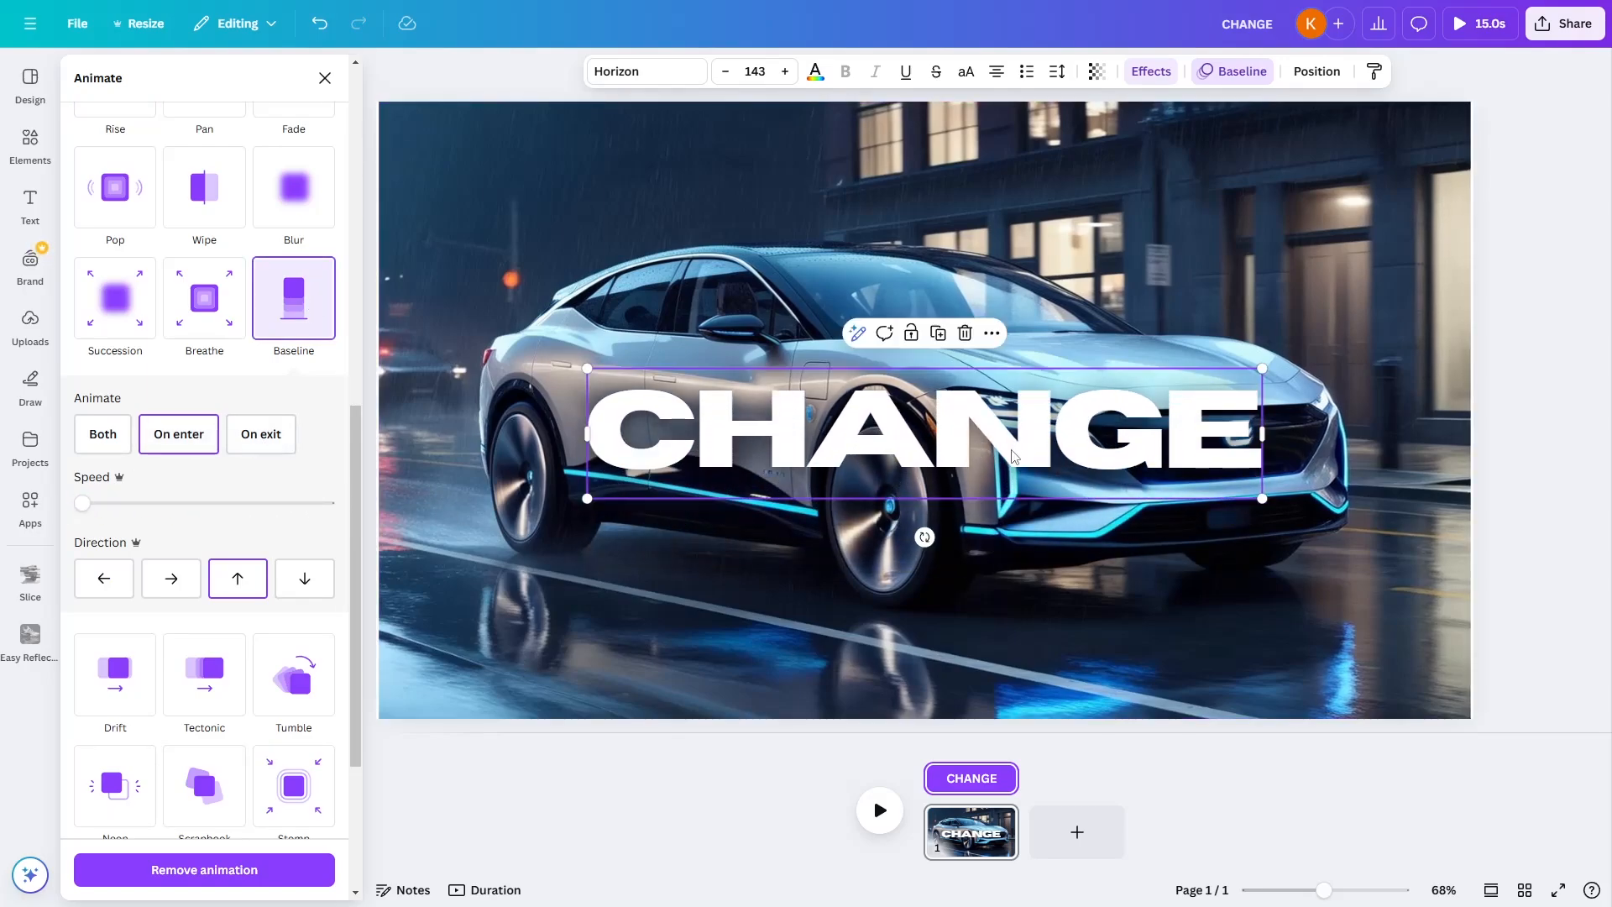
Move the CHANGE heading up so its lower edge overlaps the car's roof, and preview its entrance animation
left_click_drag(1030, 465, 1025, 233)
left_click(897, 811)
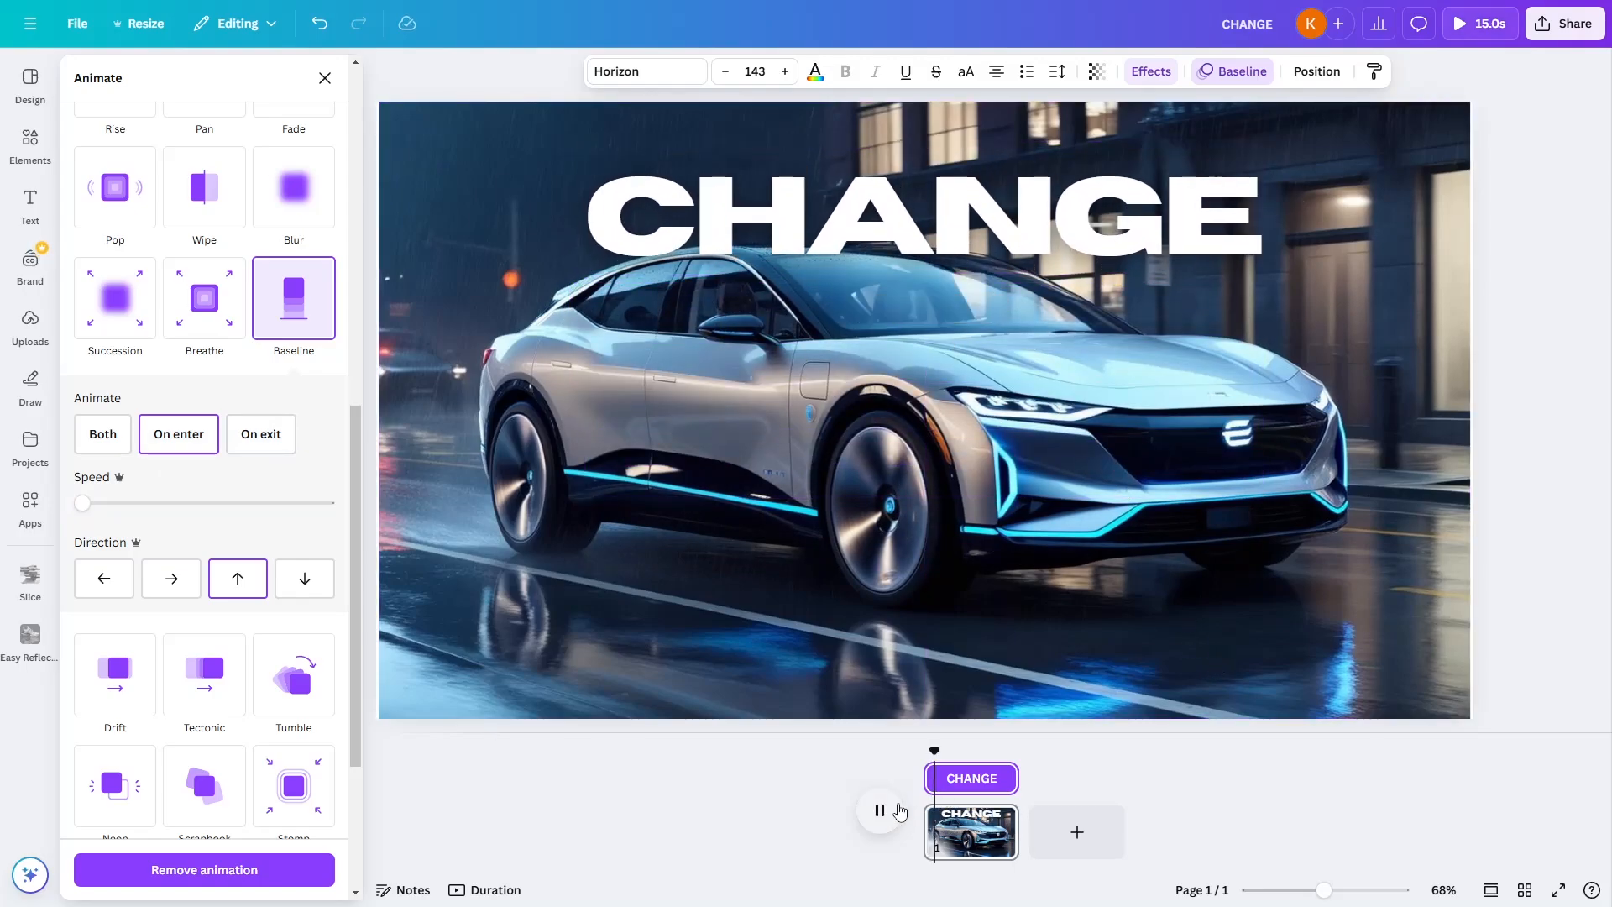
left_click(921, 751)
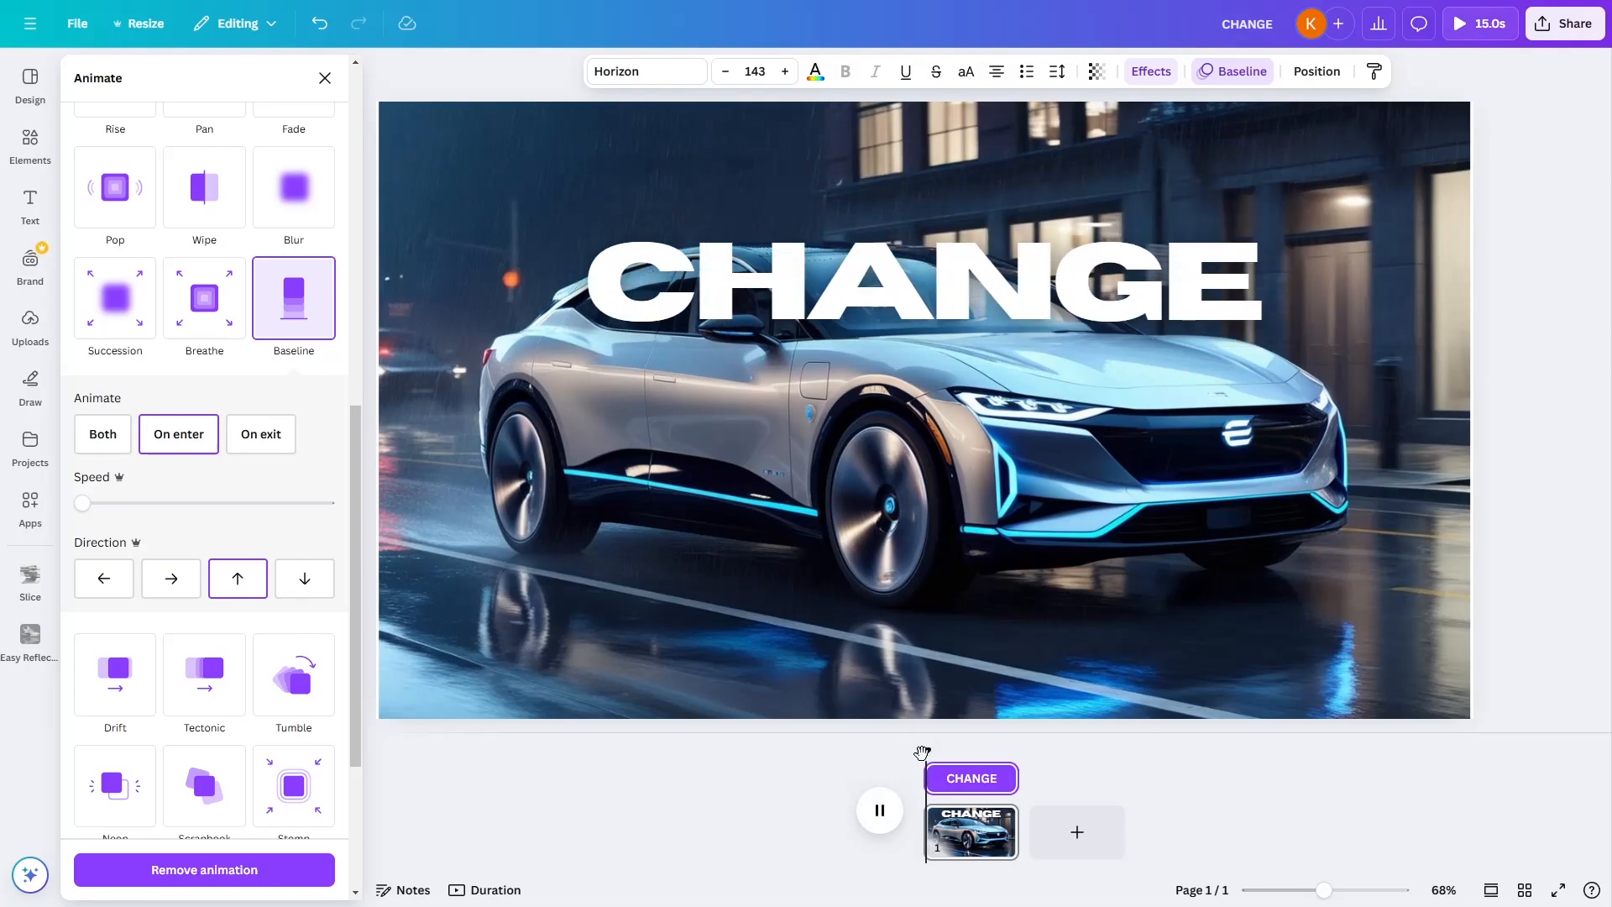
left_click(928, 752)
left_click_drag(929, 751, 922, 752)
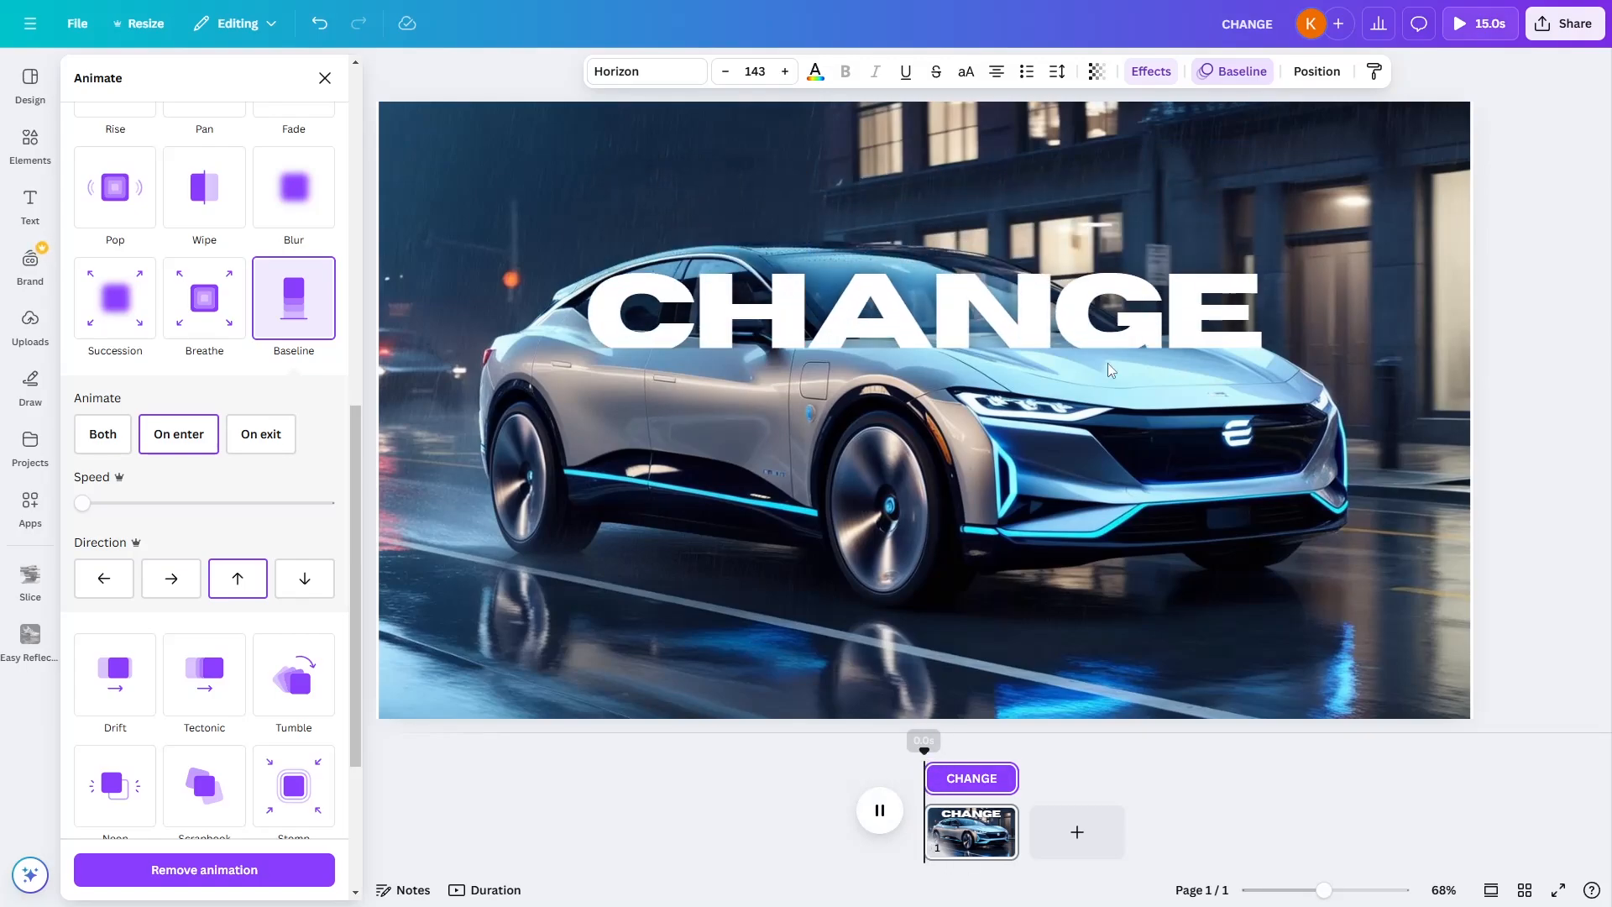
left_click(1164, 220)
left_click_drag(1163, 220, 1158, 236)
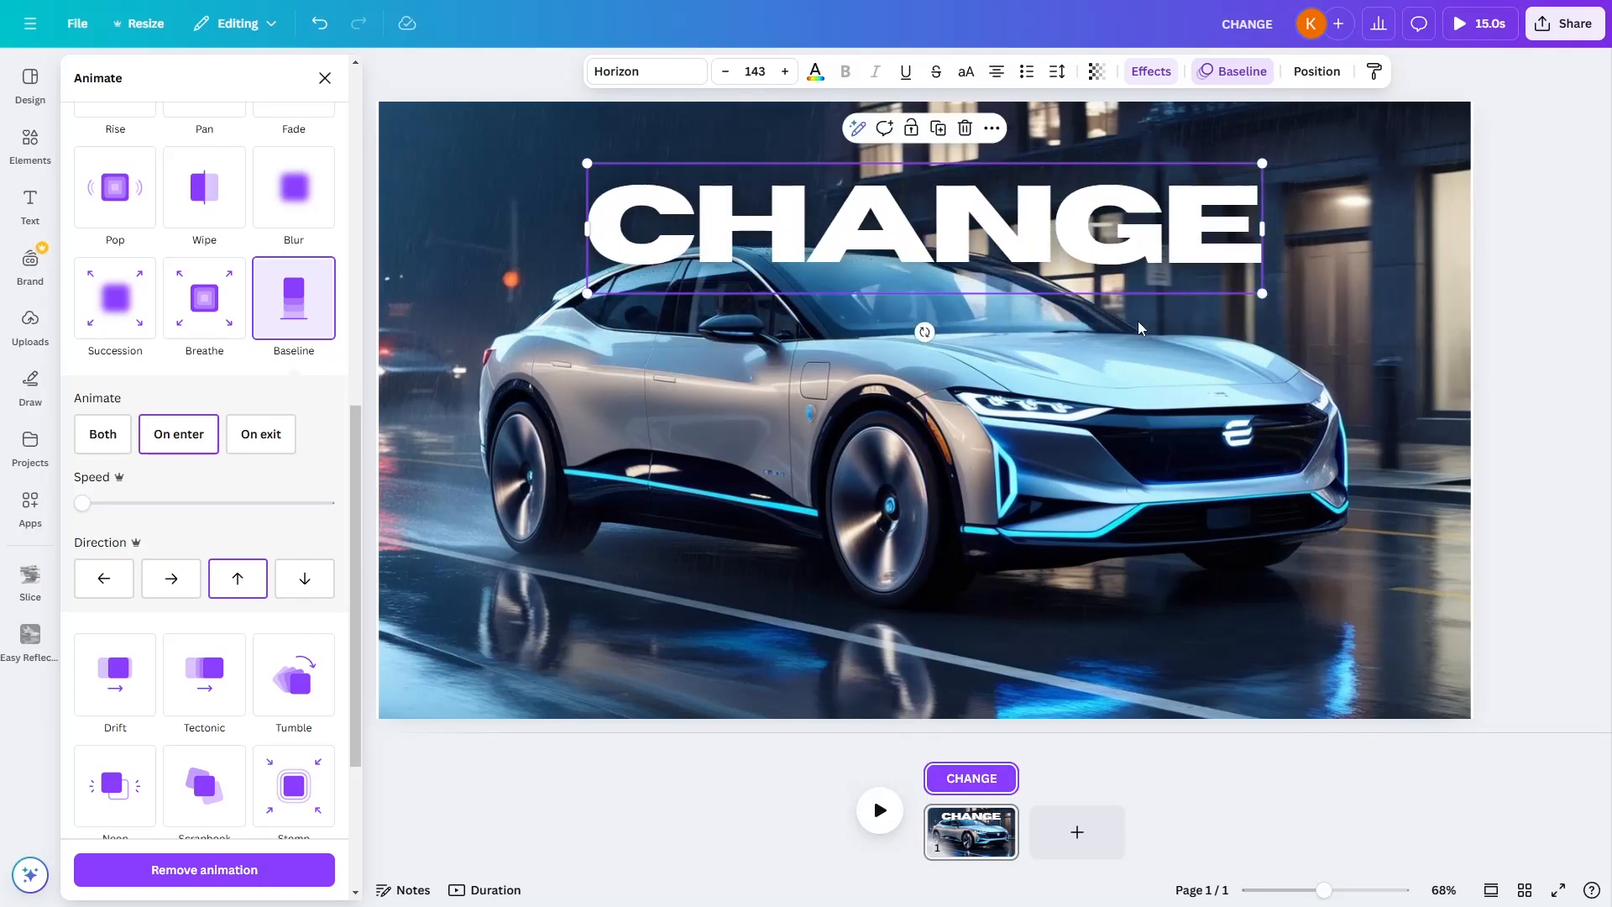
Bring the cut-out car layer to the front, in front of the CHANGE heading
left_click(1129, 371)
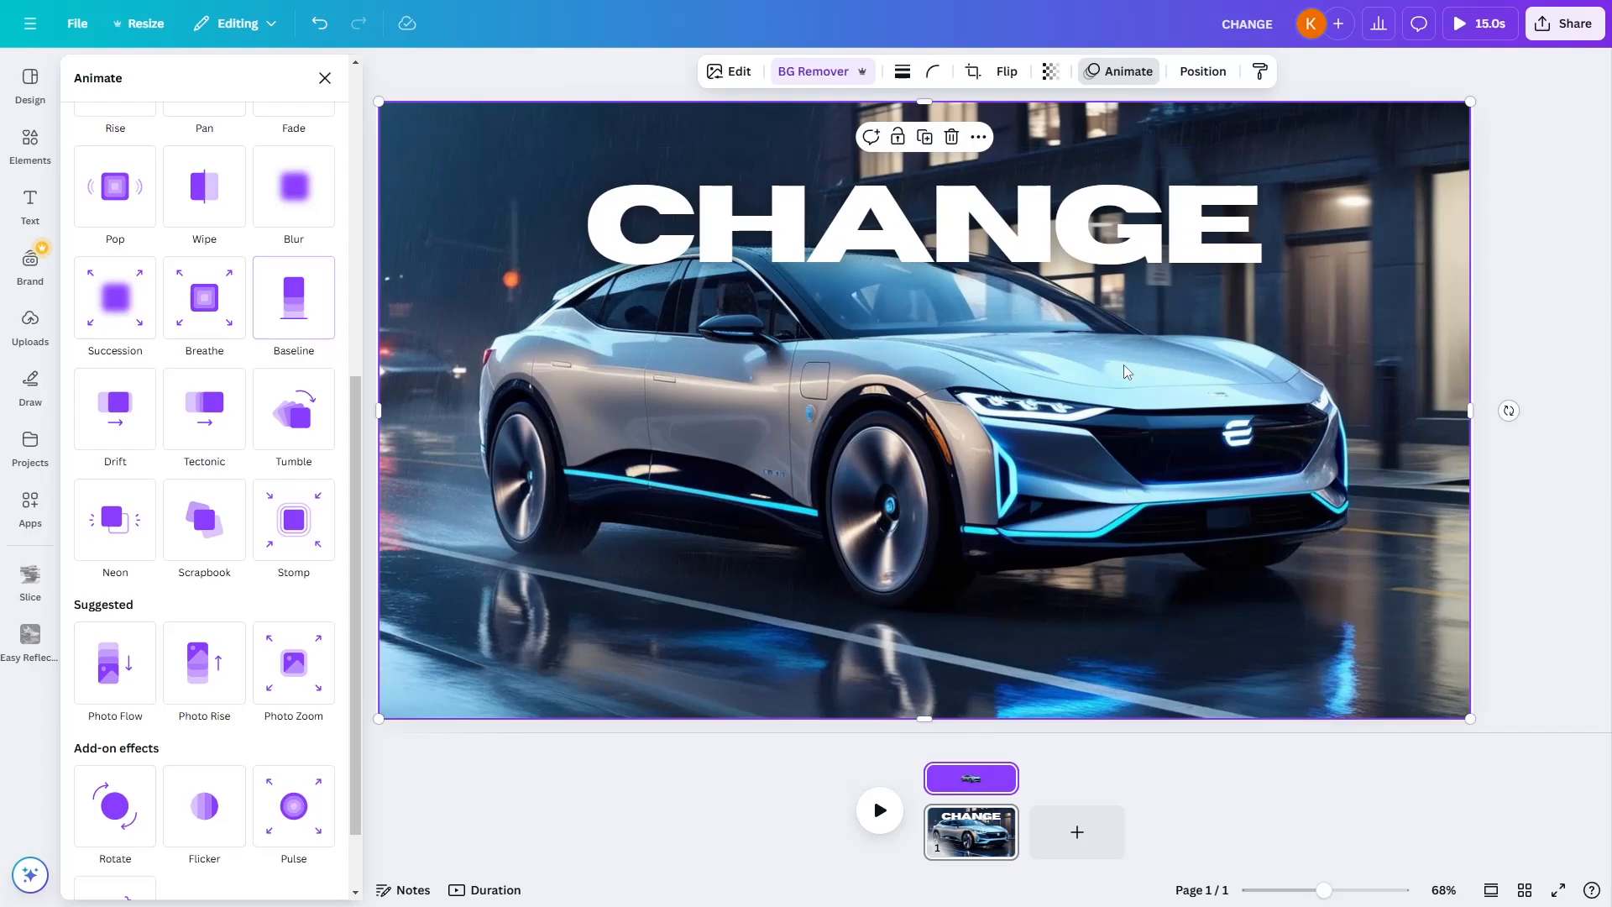
right_click(1120, 413)
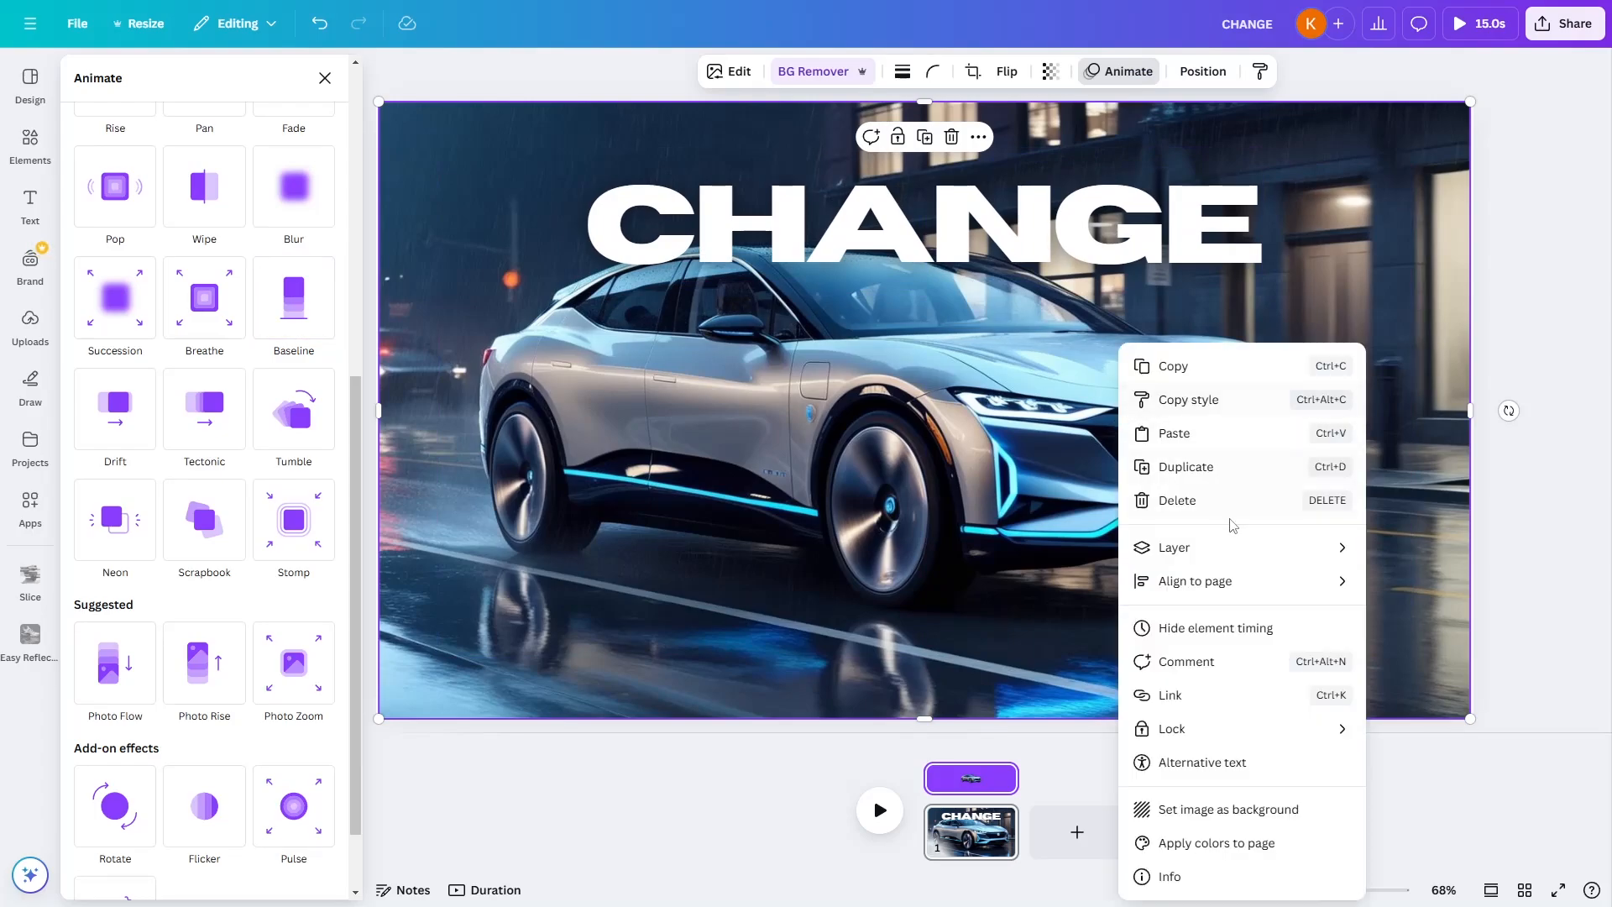
mouse_move(1304, 548)
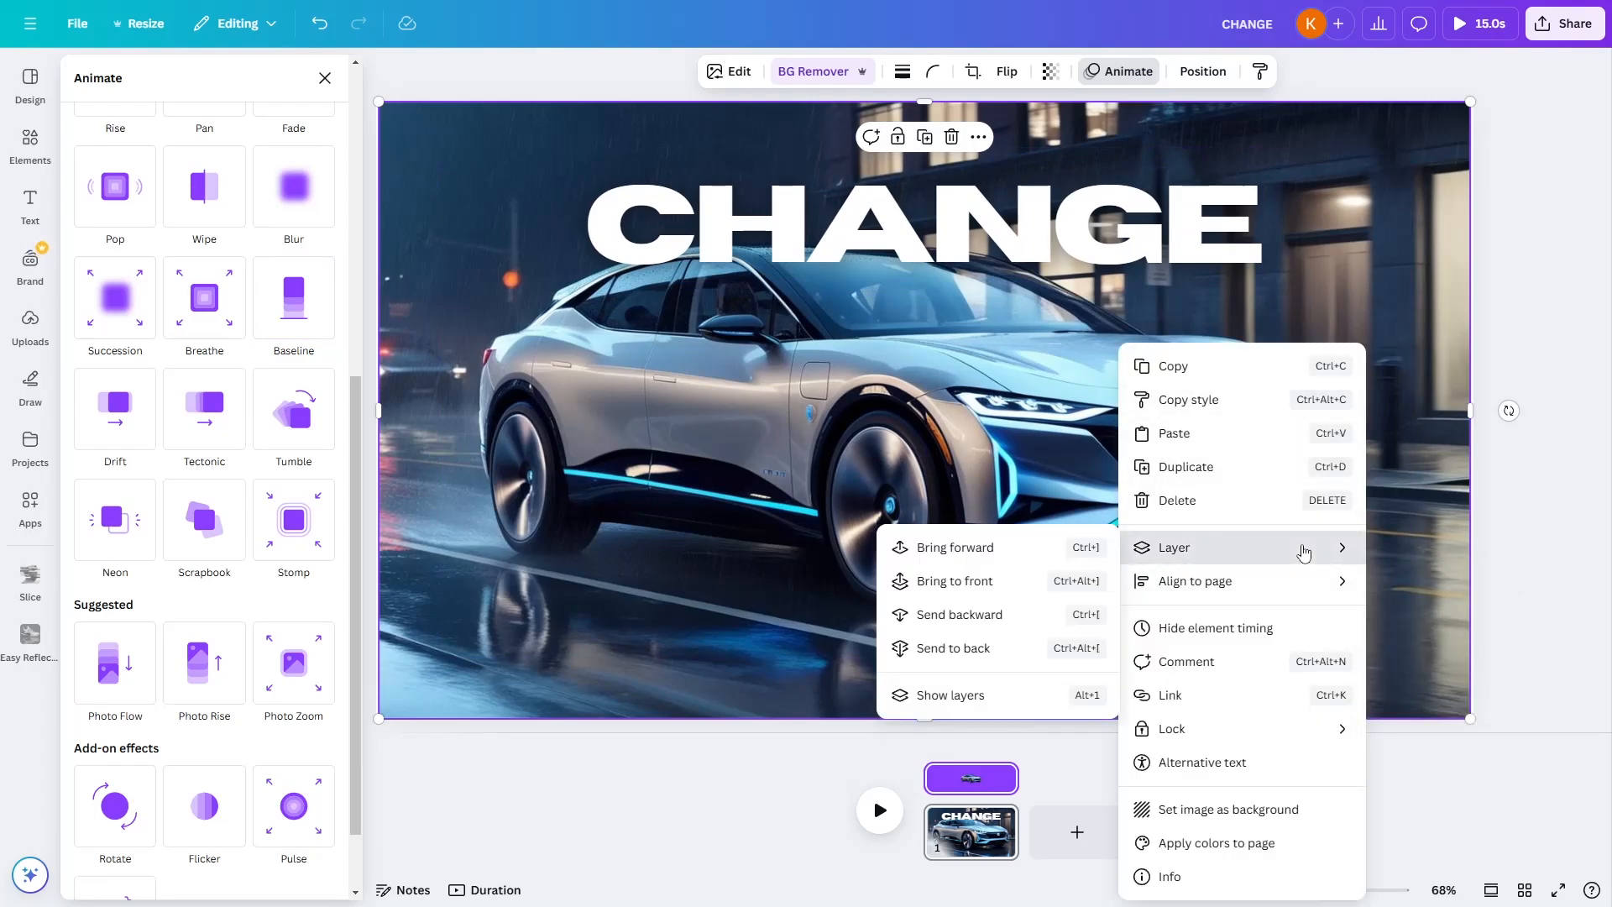
left_click(1039, 585)
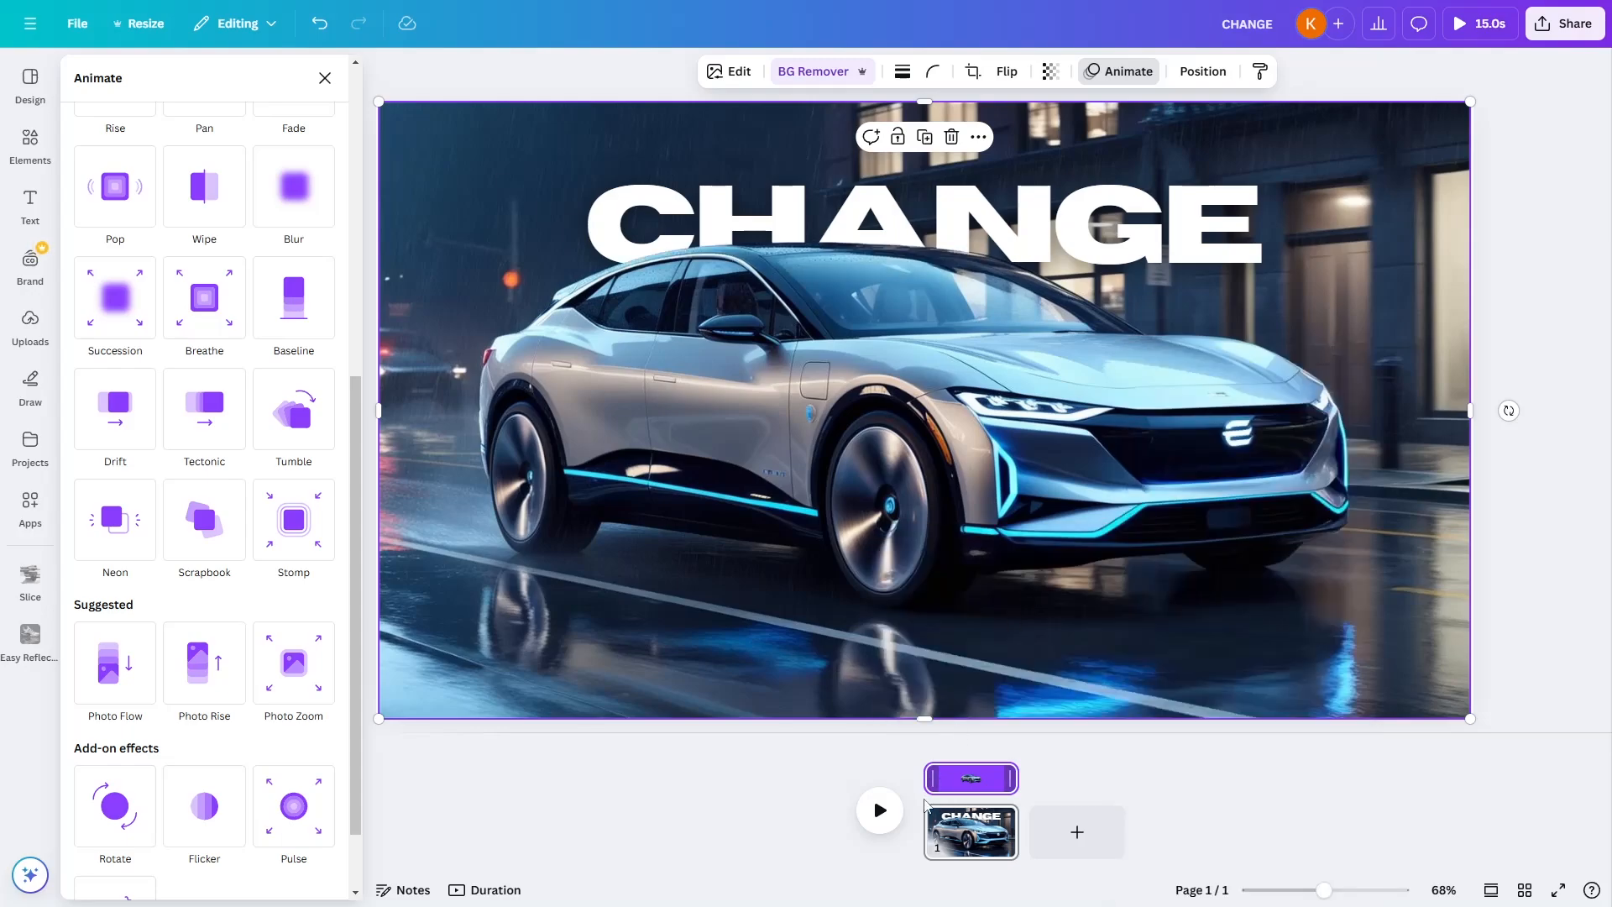
Play the video from the start to check the CHANGE heading rising behind the car
left_click(896, 816)
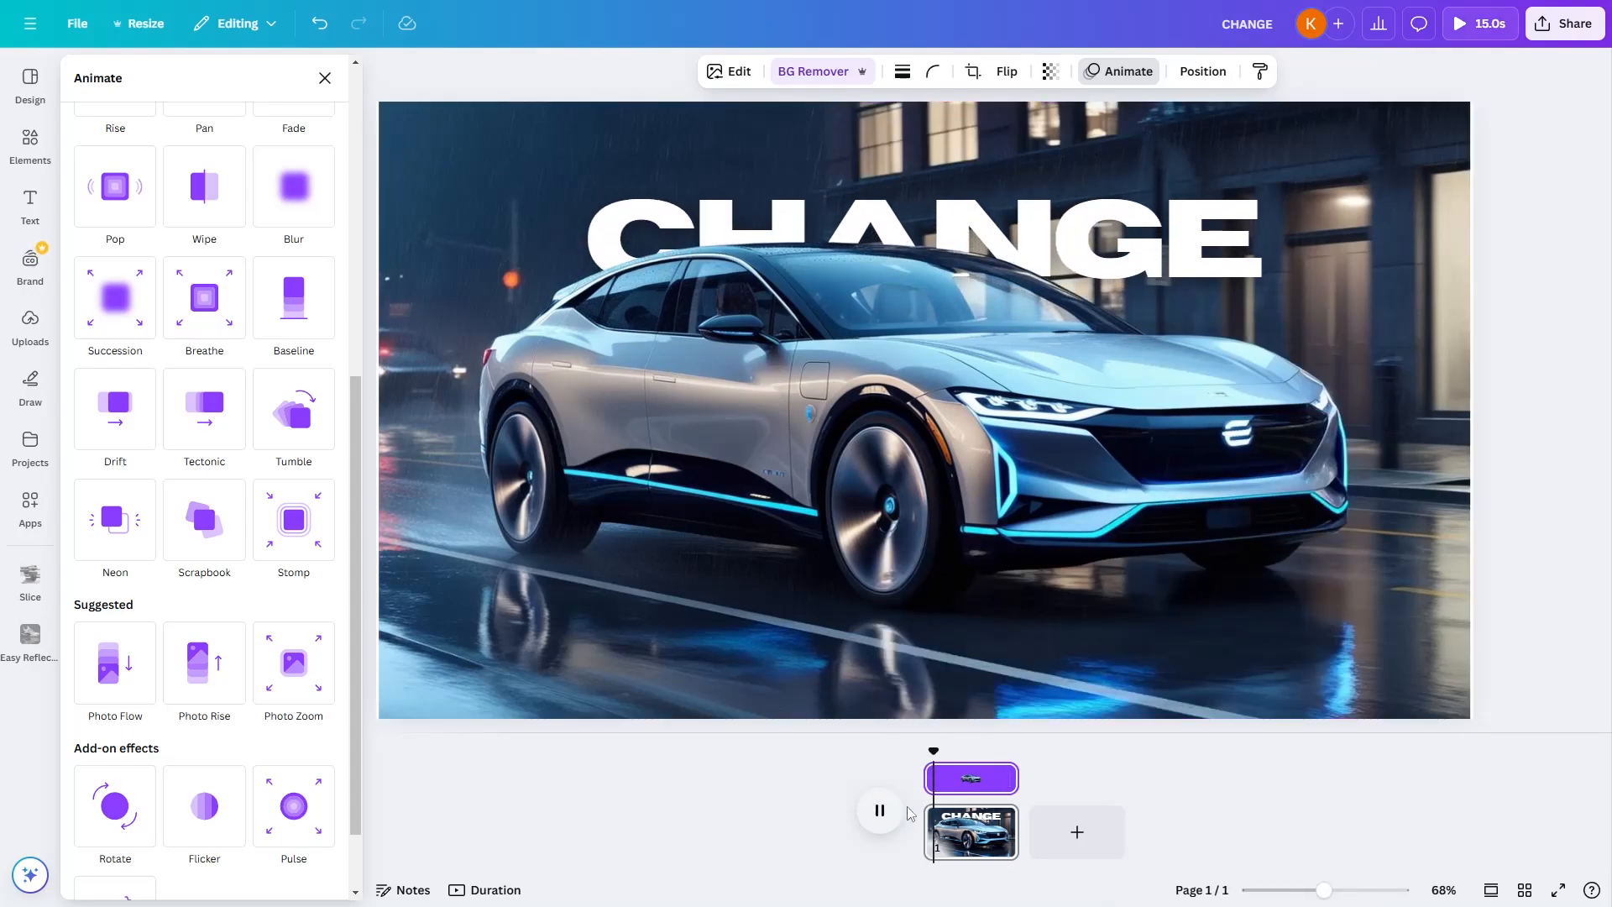
left_click_drag(940, 754, 915, 752)
left_click(880, 810)
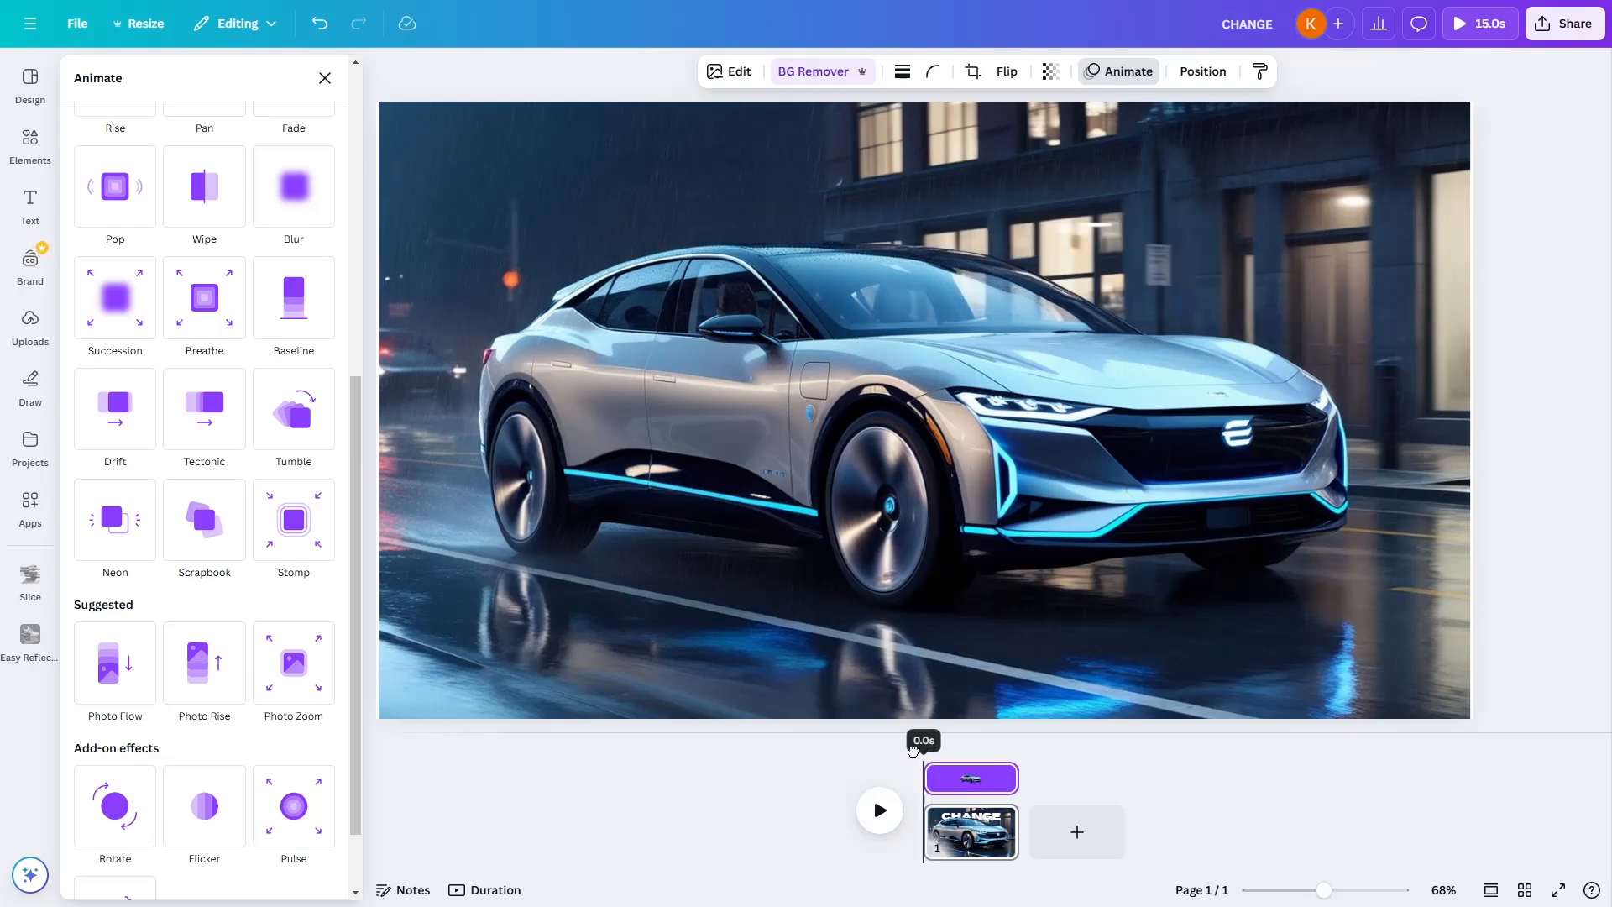
key("space")
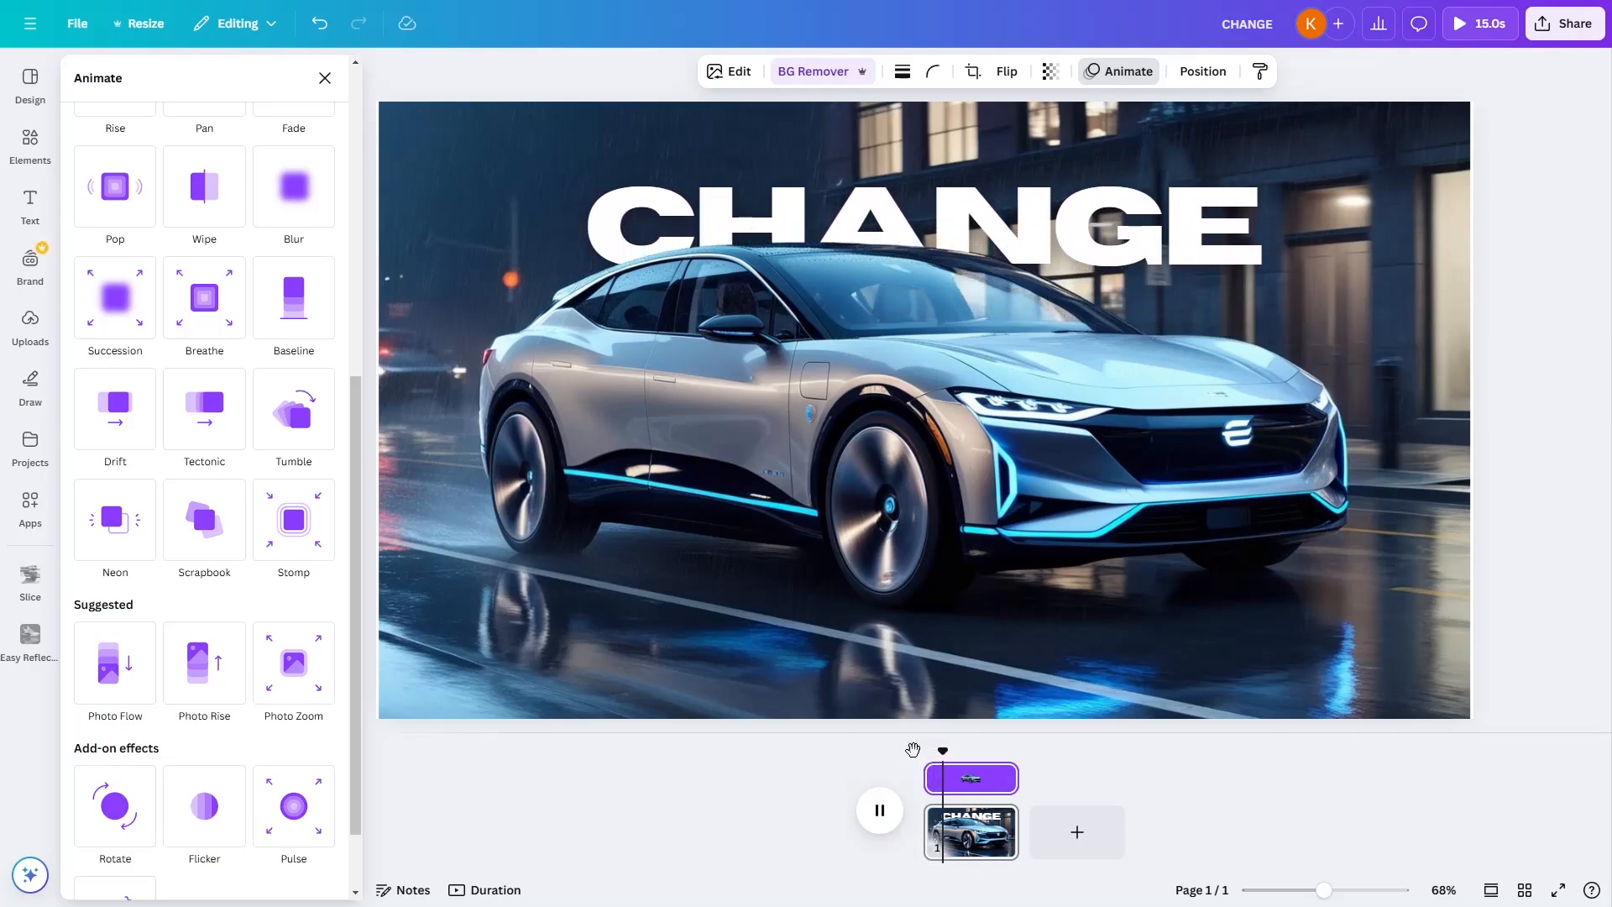
left_click(875, 811)
Add a new heading reading MAKE A
left_click(30, 205)
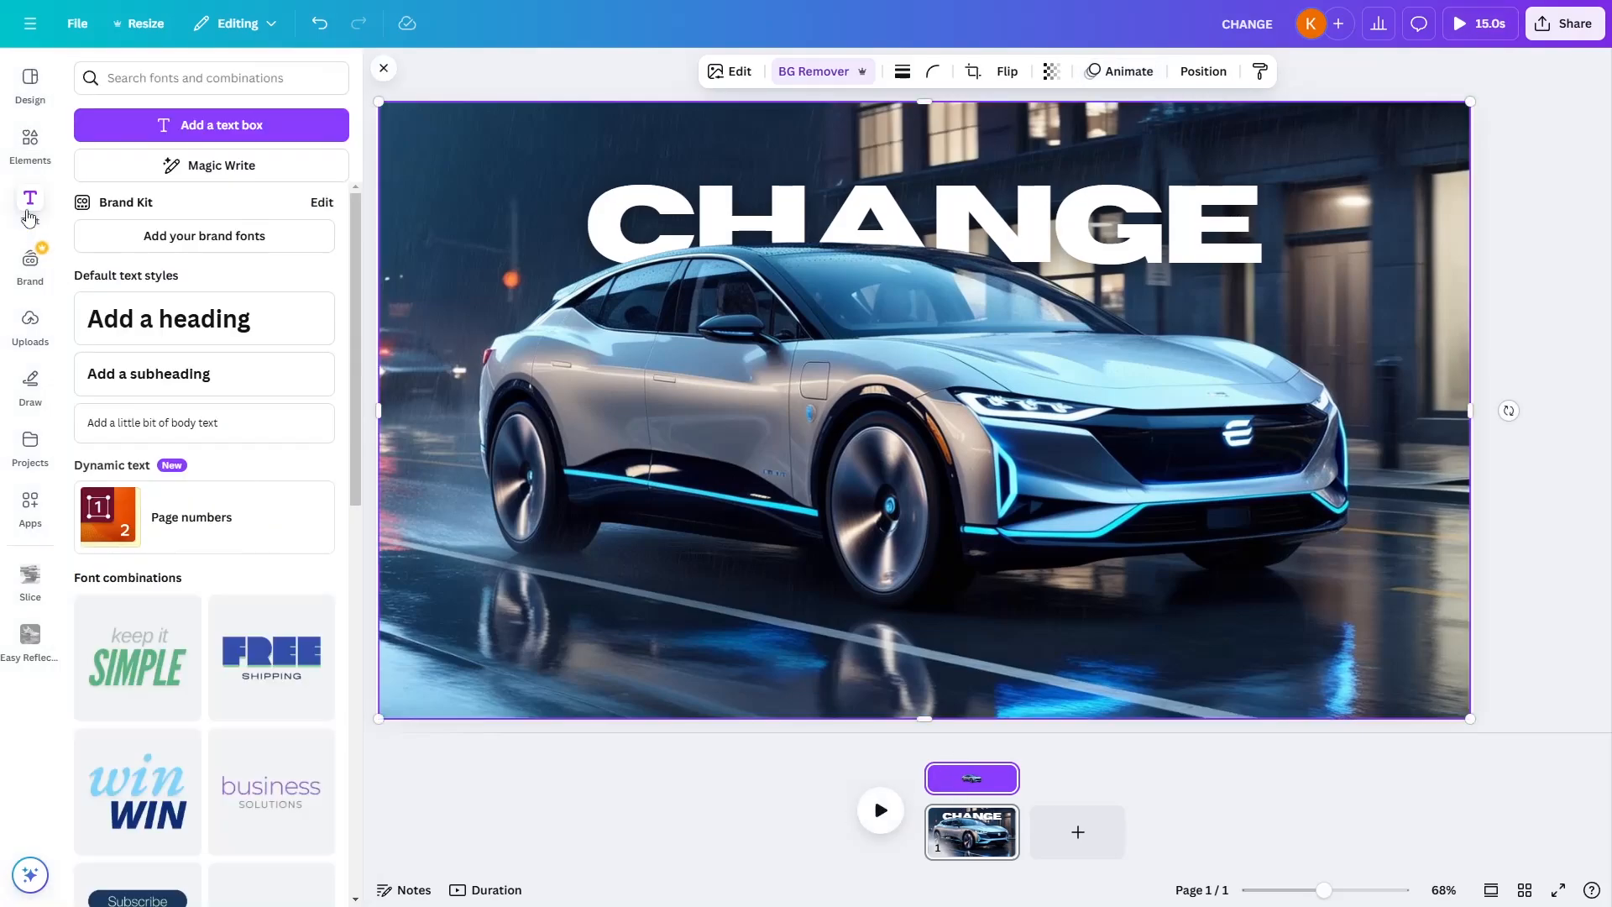
left_click(215, 318)
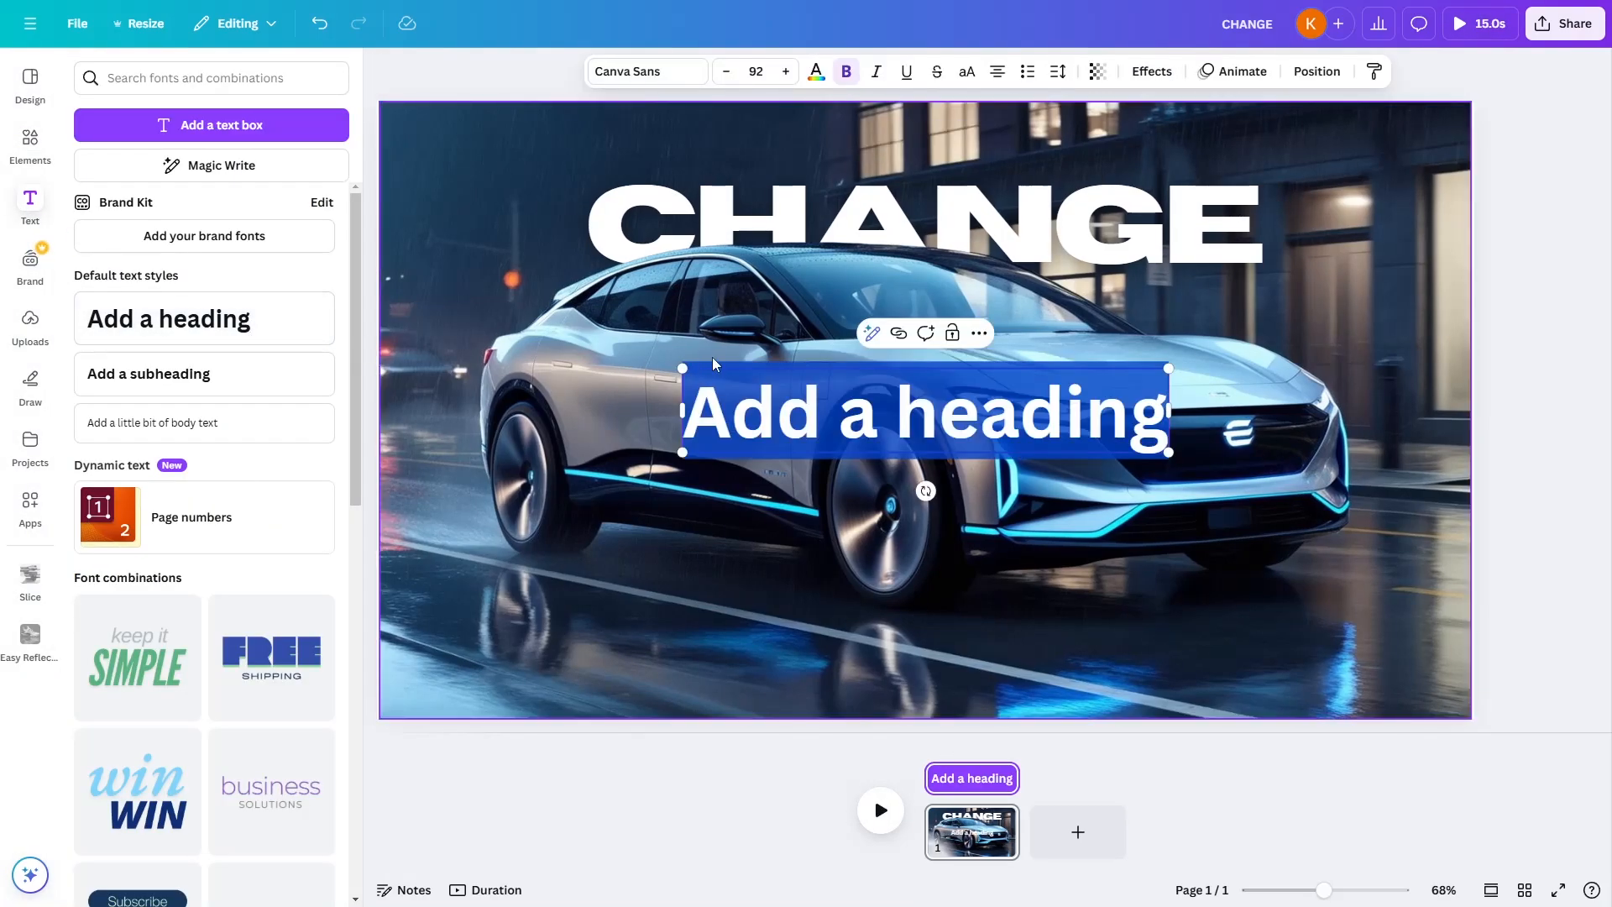
type("MA")
key("BackSpace")
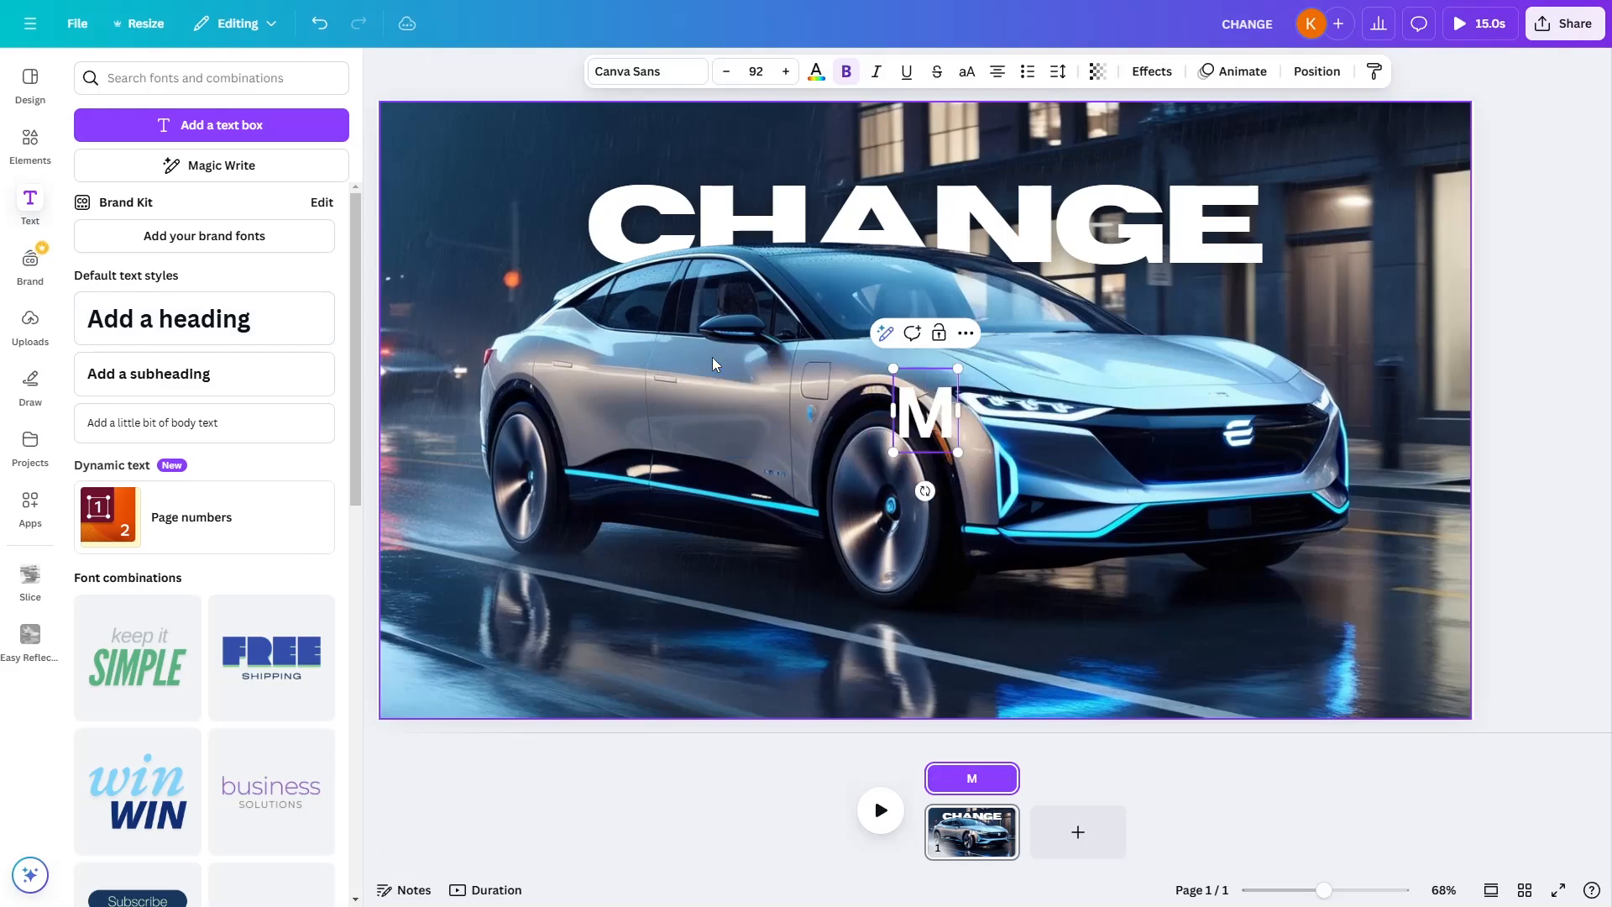
type("AKE A")
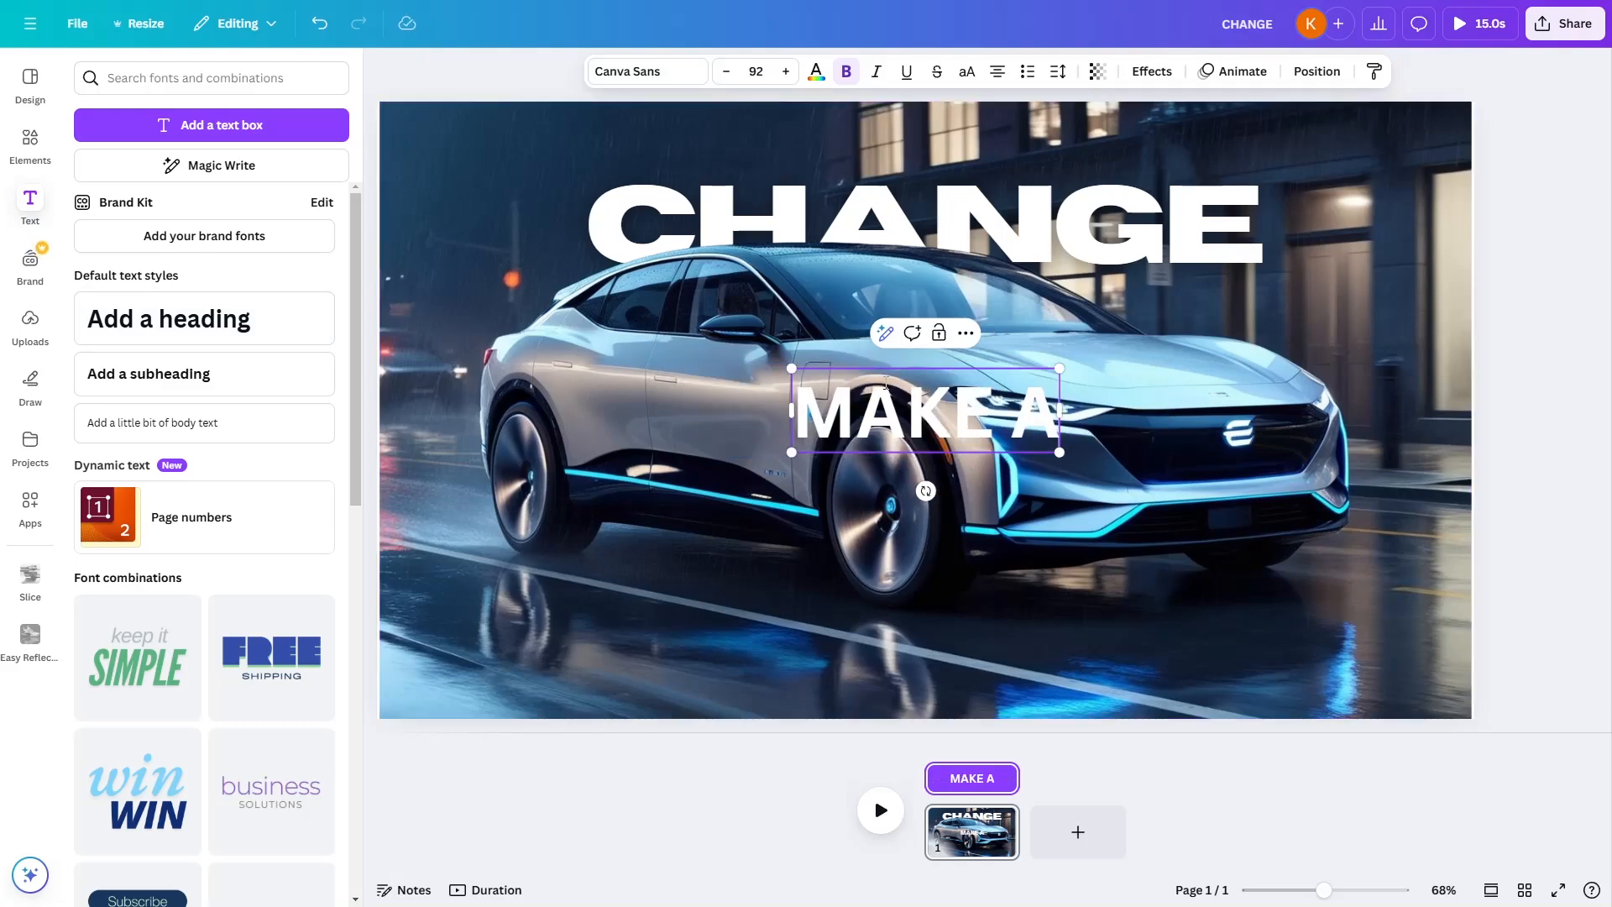
Set the MAKE A heading's font to Horizon and its font size to 48
left_click_drag(808, 409, 1028, 411)
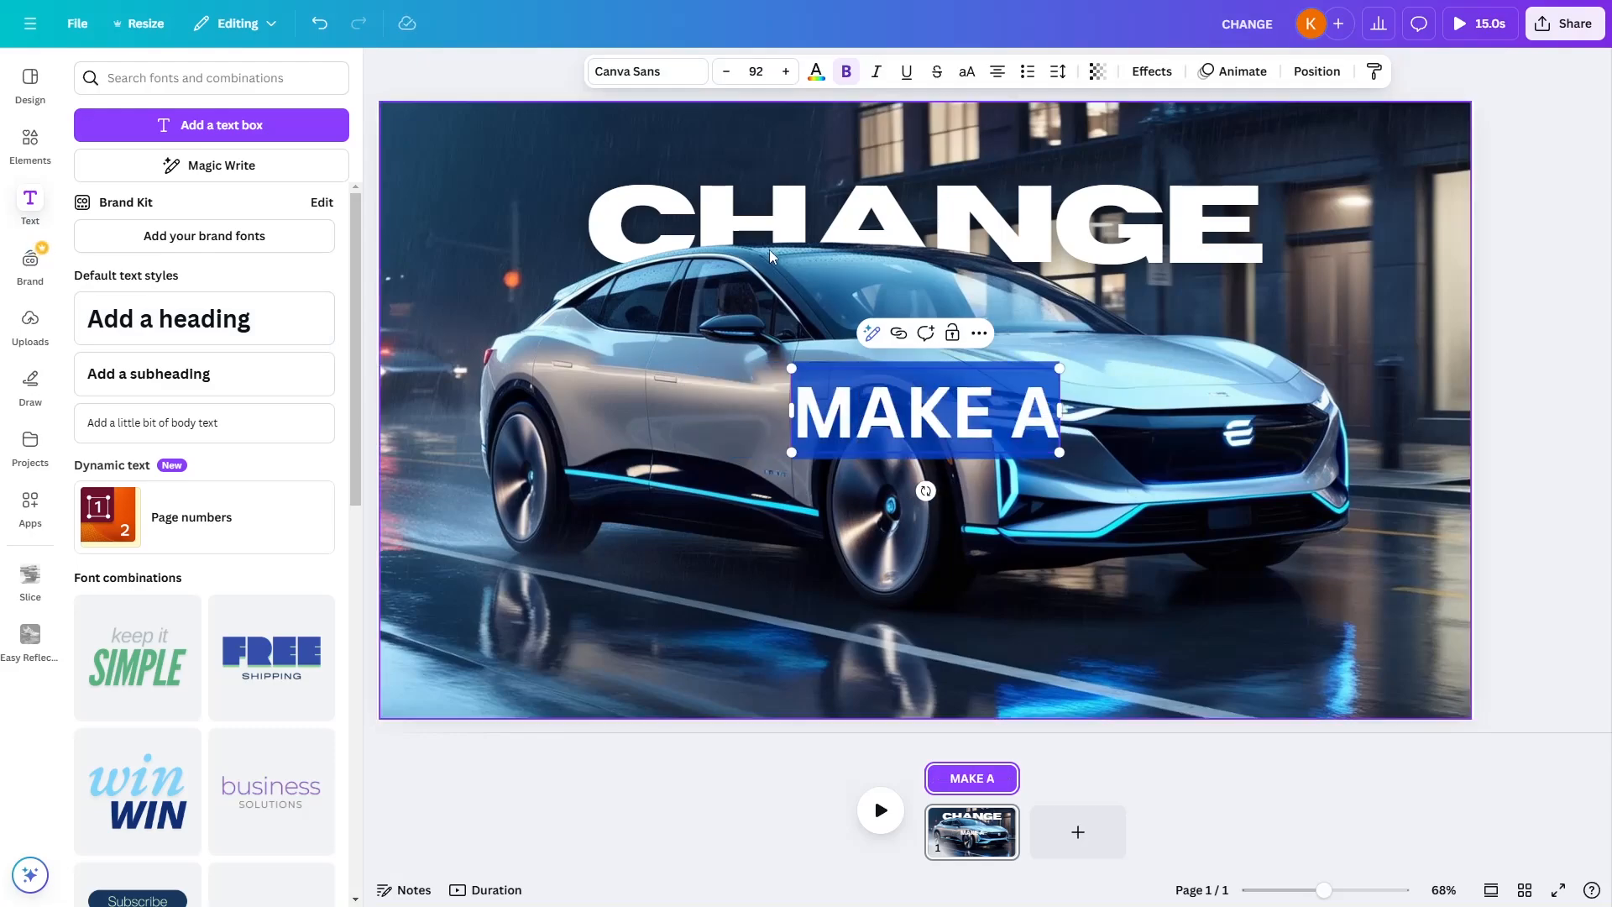
left_click(648, 71)
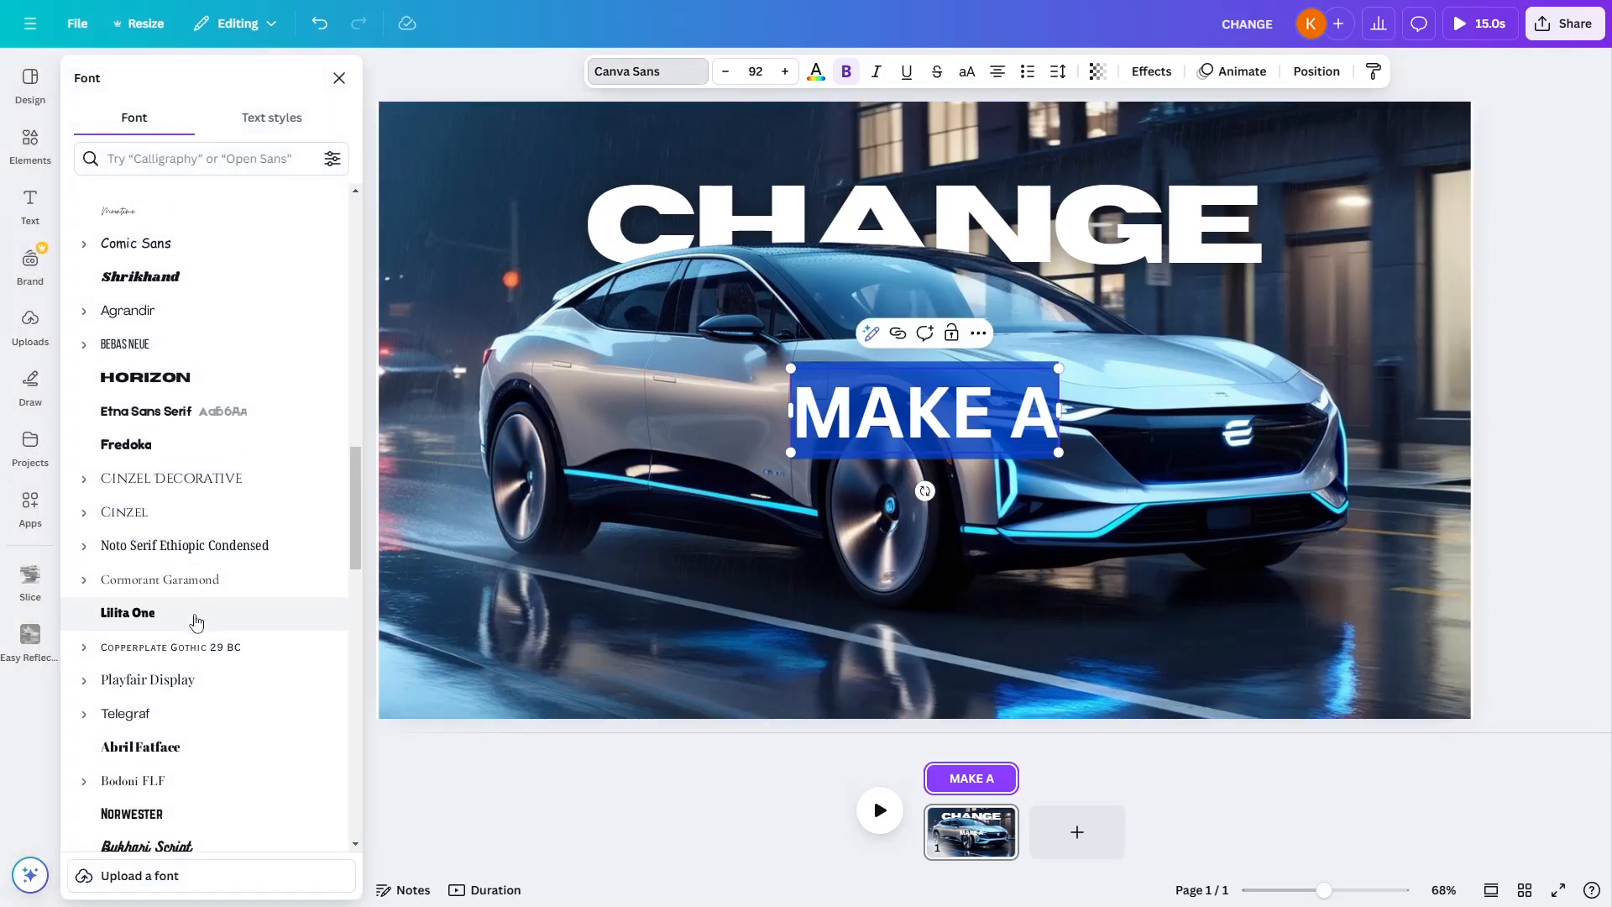
left_click(181, 377)
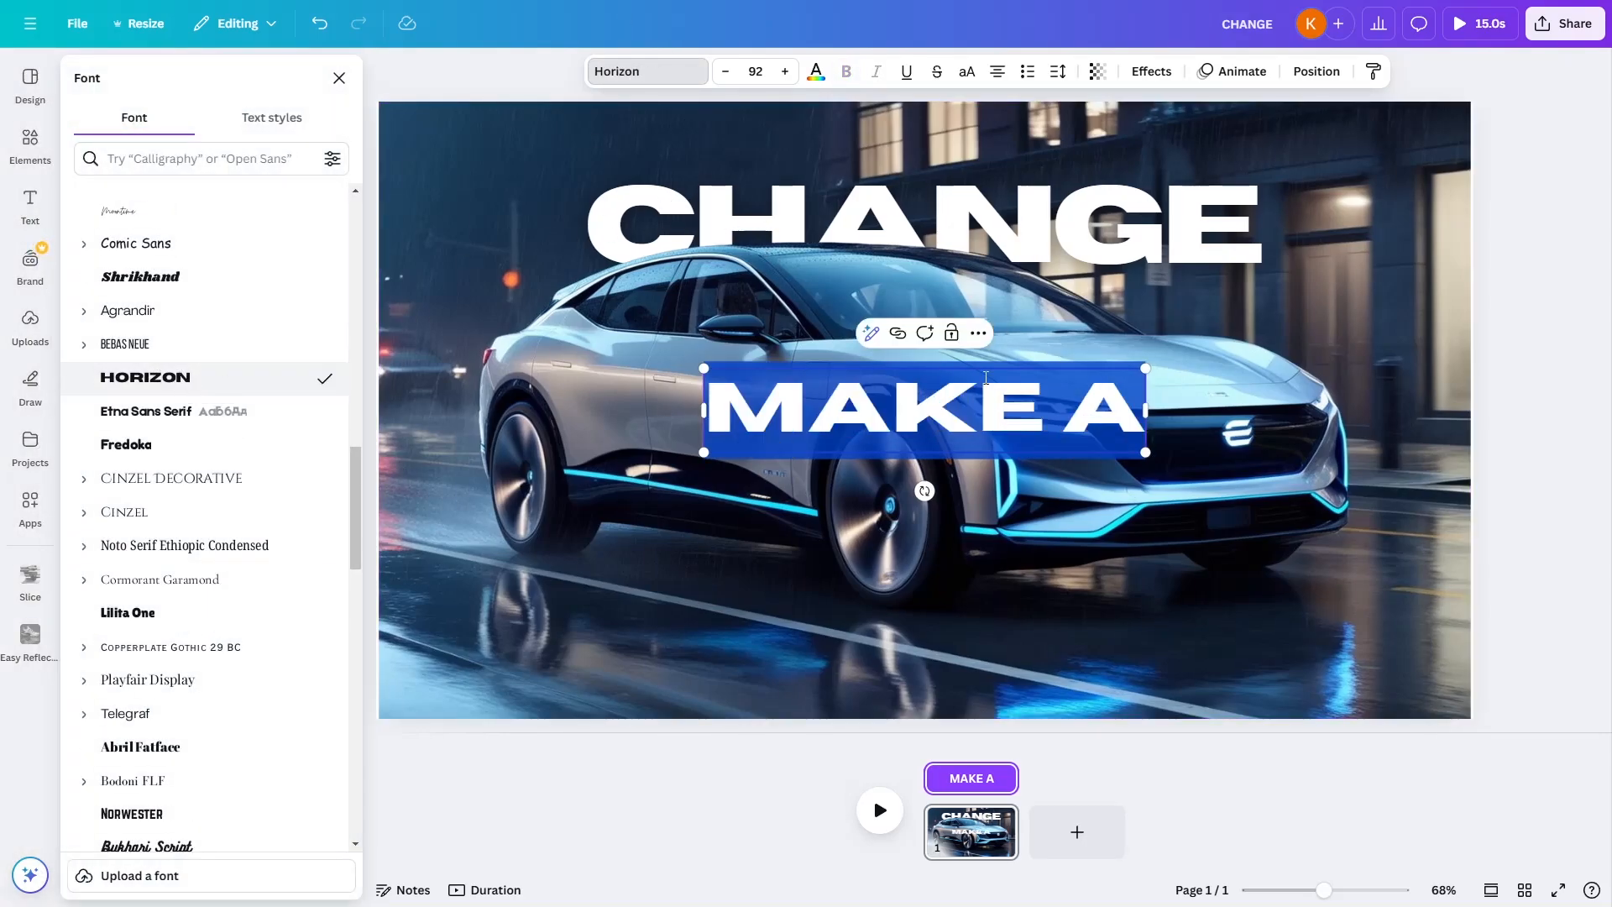
left_click(726, 79)
left_click(726, 79)
left_click(726, 79)
left_click(726, 79)
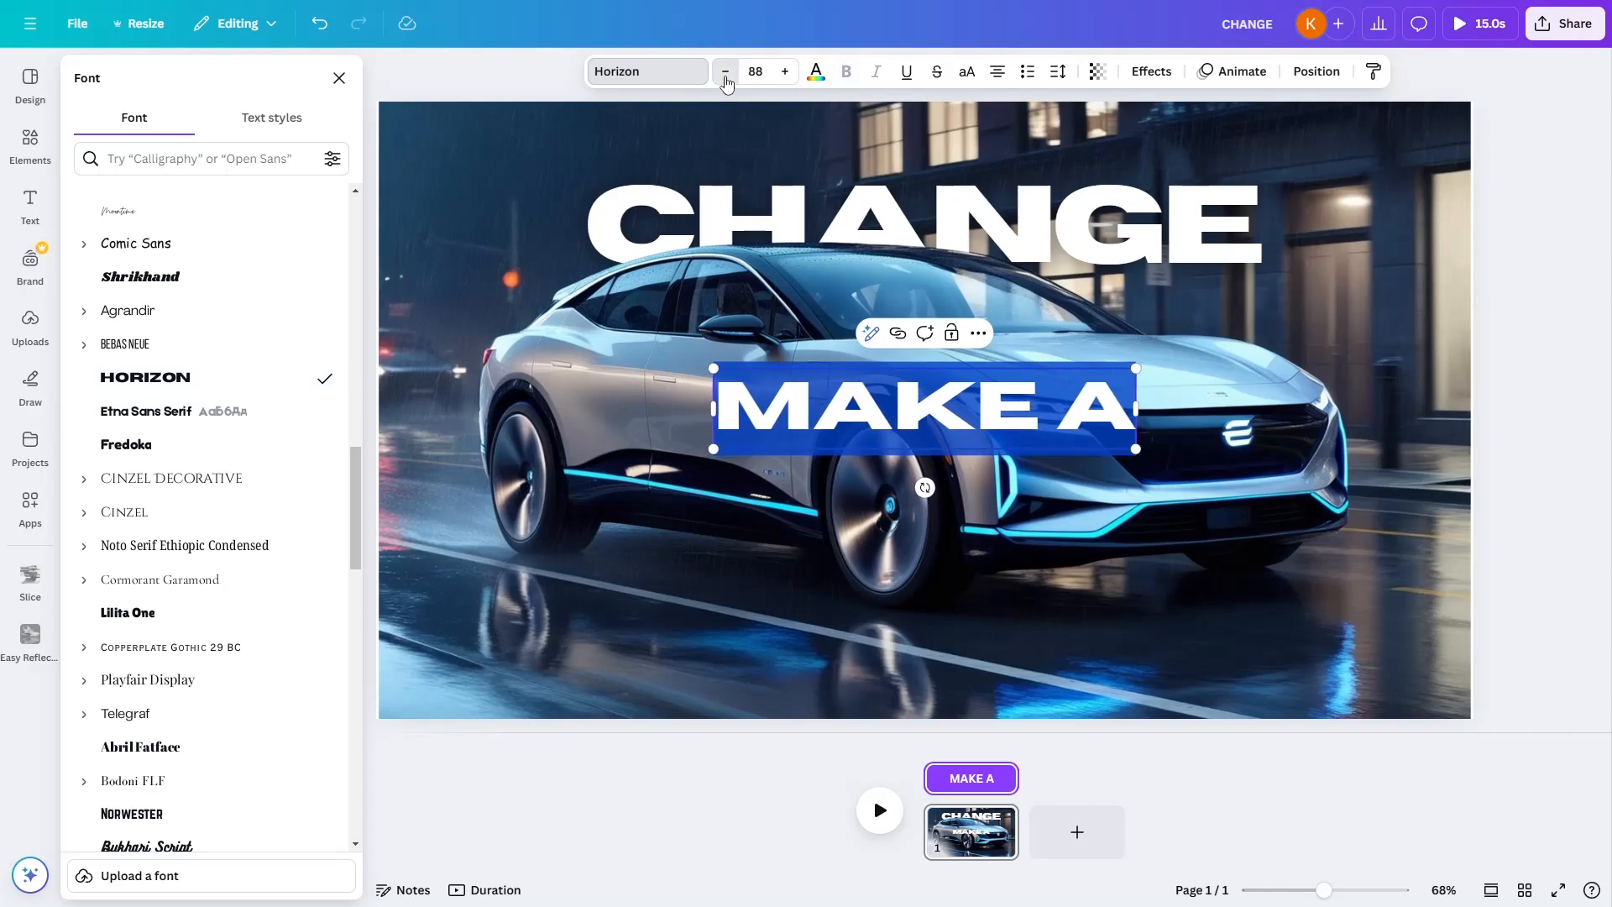
left_click(726, 79)
left_click(726, 79)
left_click(727, 79)
double_click(727, 79)
left_click(756, 71)
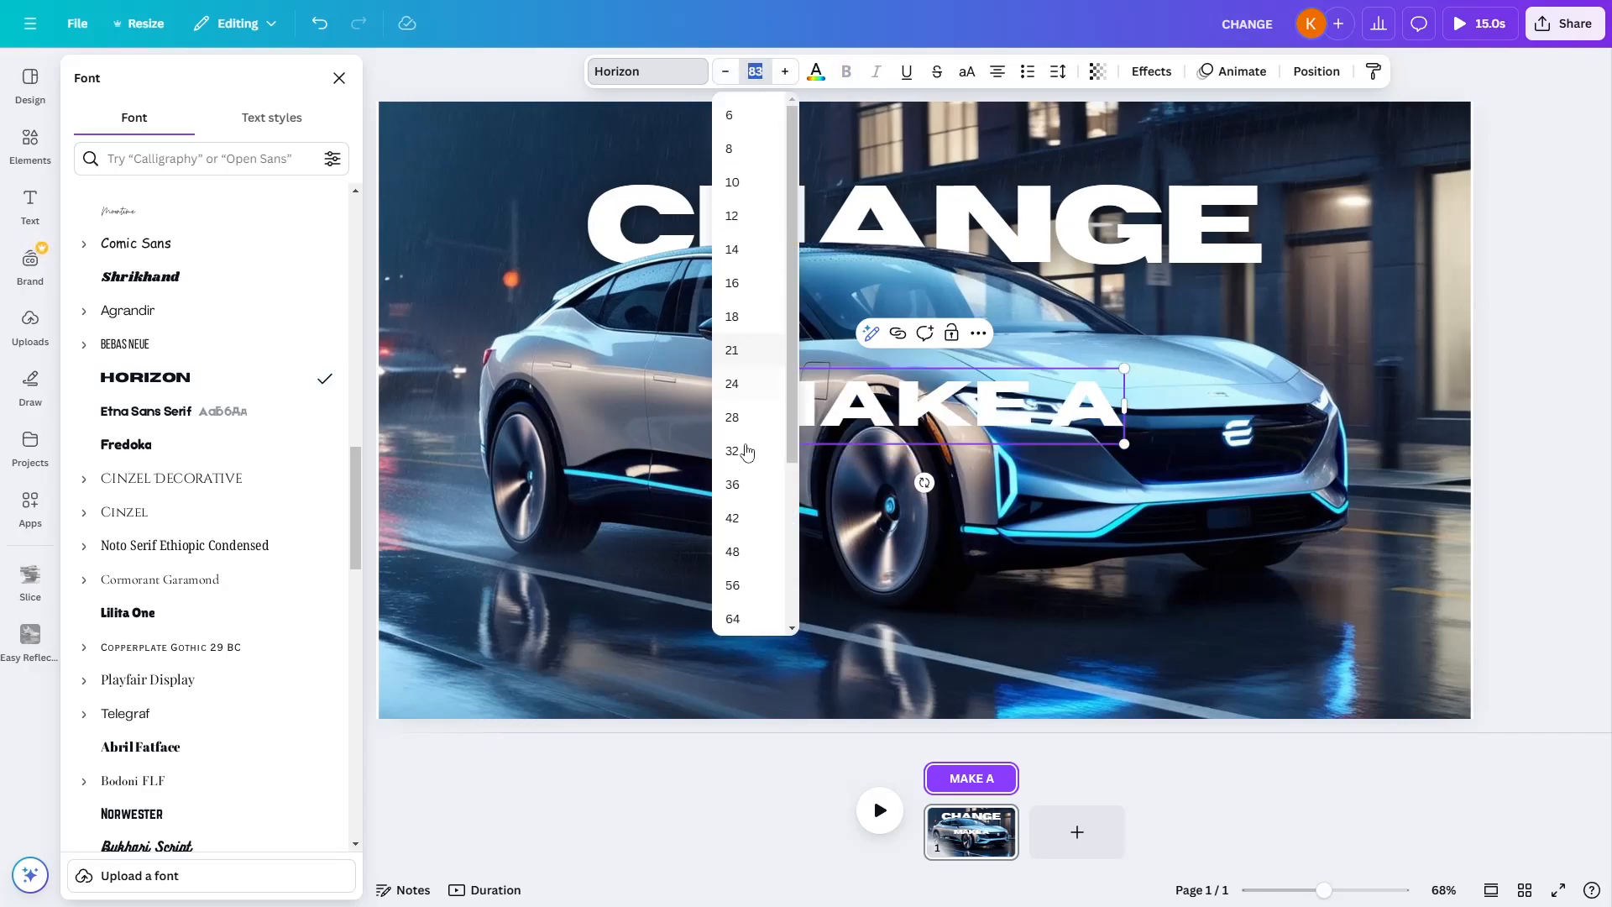
left_click(746, 554)
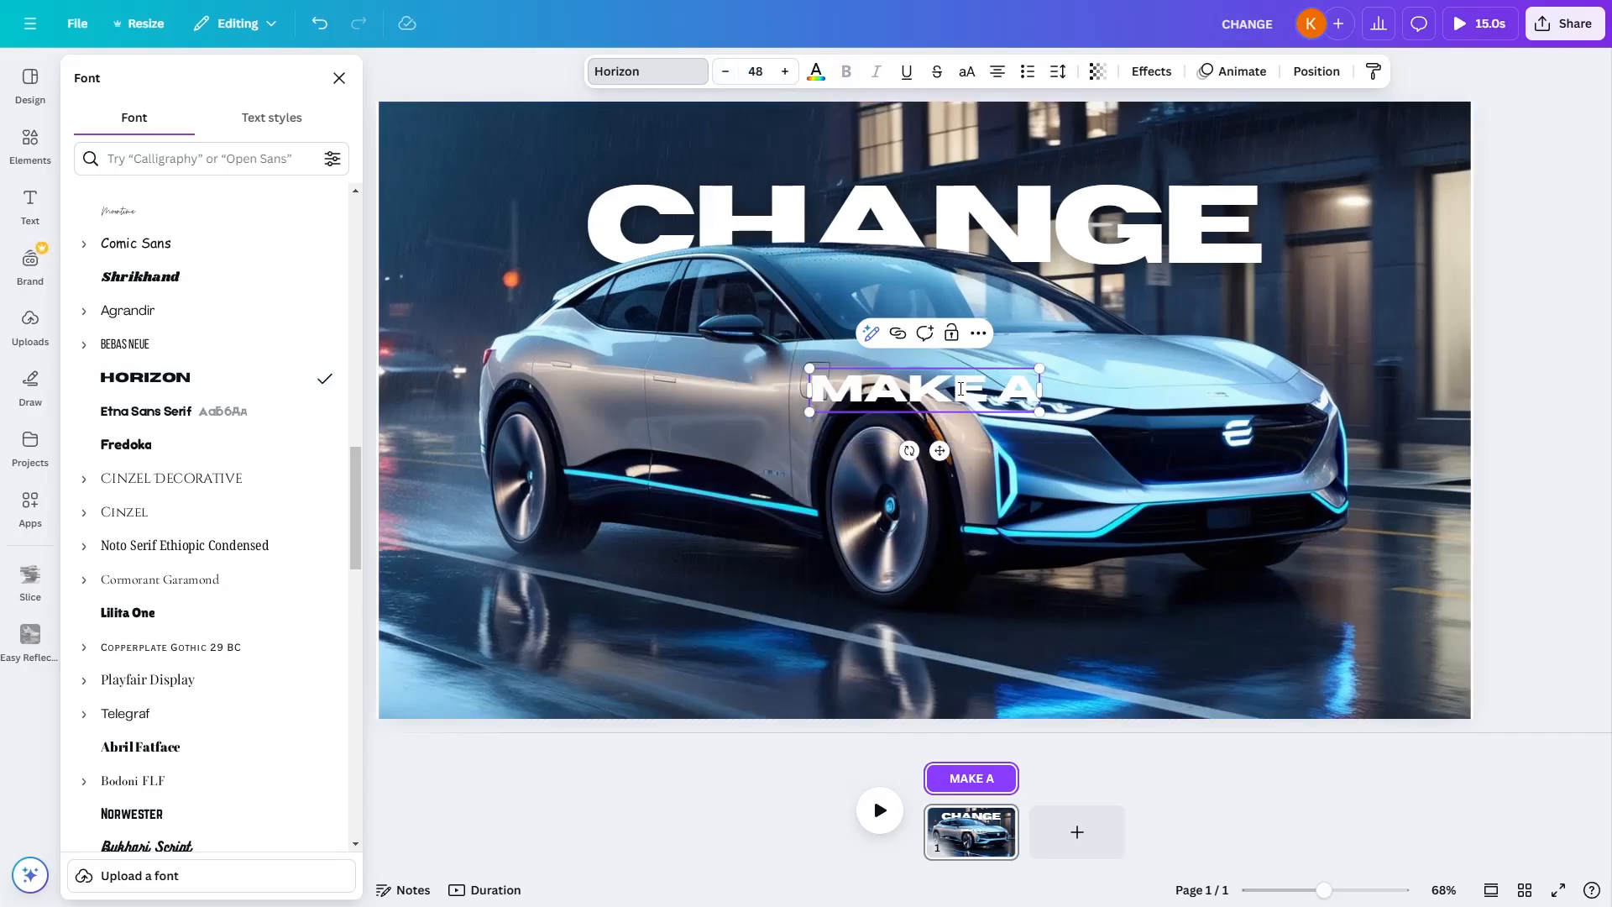
Place MAKE A directly above the start of the CHANGE heading and trim the beginning of its timeline clip to delay its appearance
left_click_drag(952, 390, 722, 153)
left_click(1572, 316)
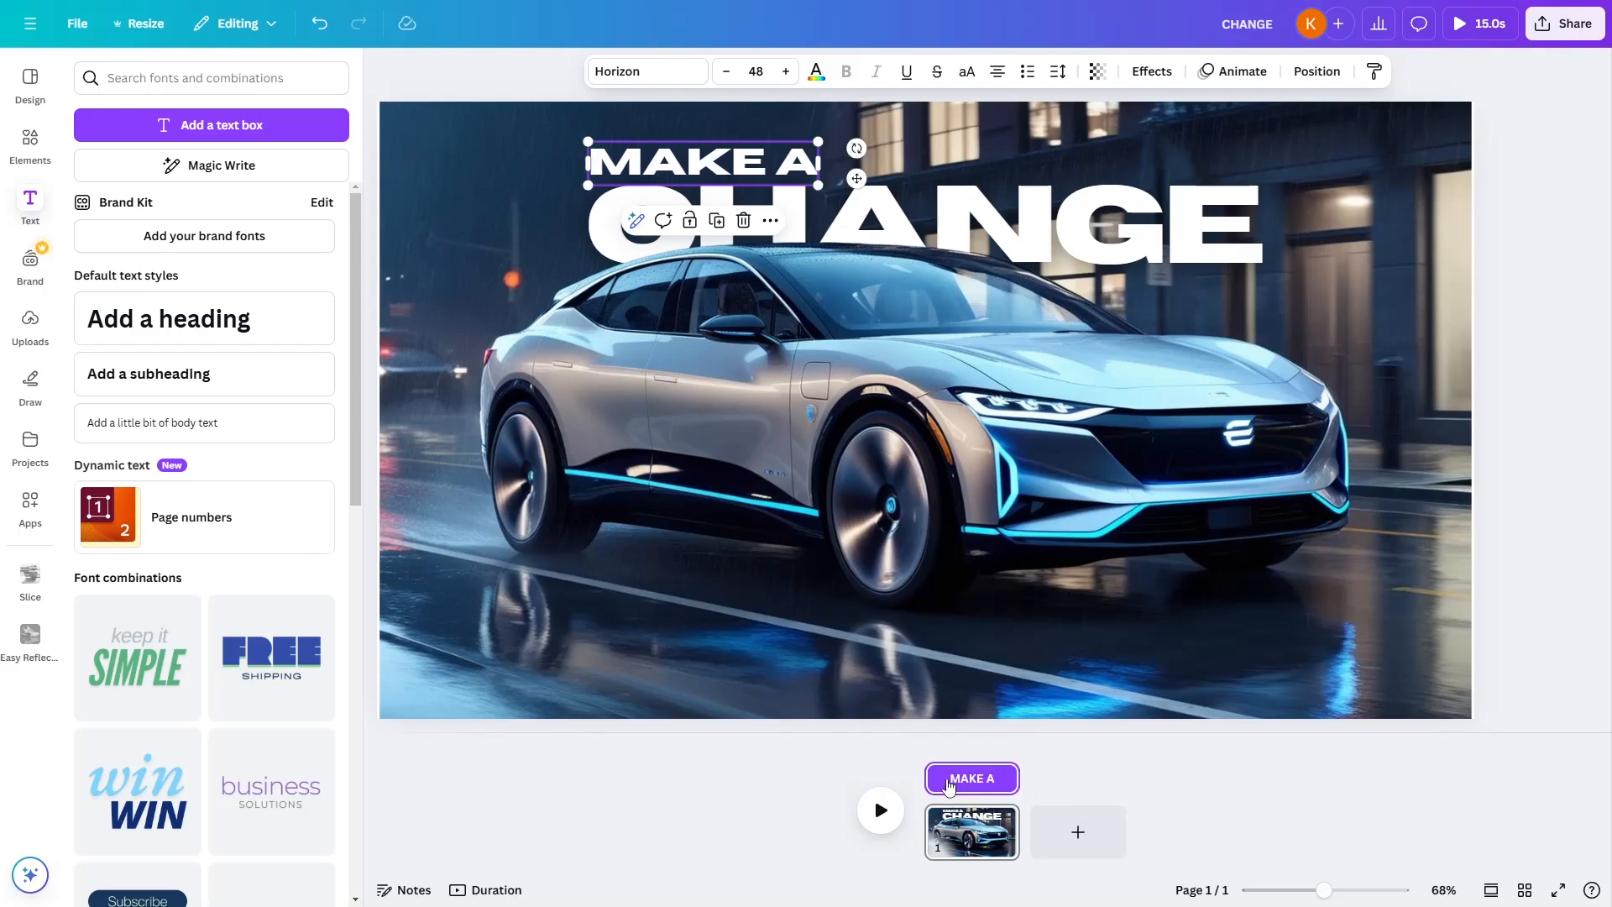
left_click_drag(927, 775, 950, 779)
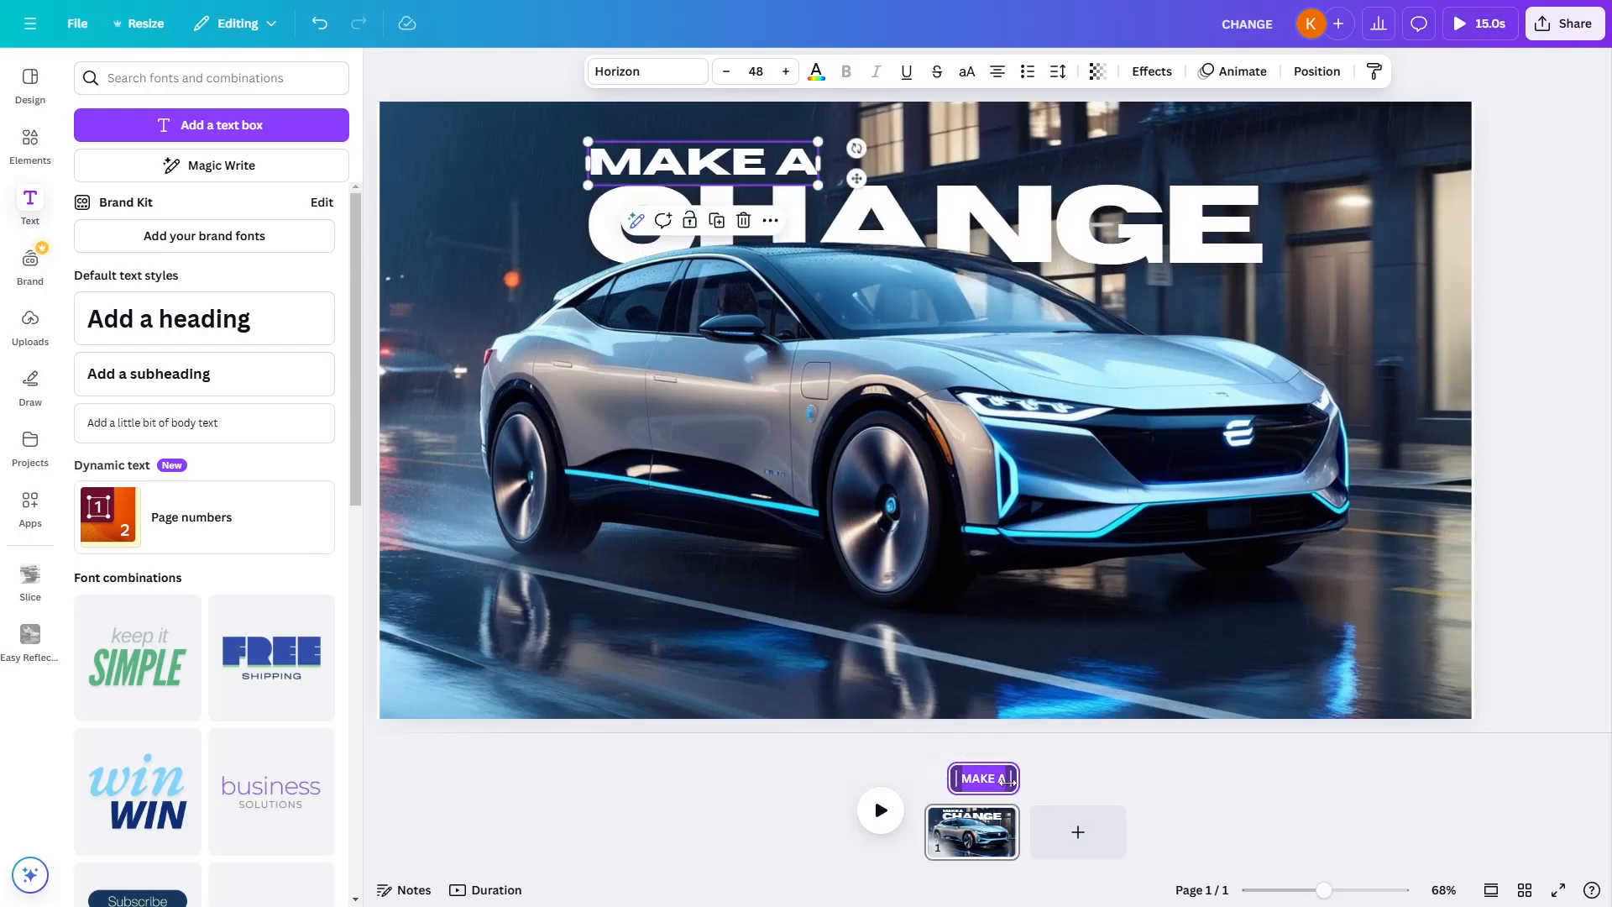
Apply the Ascend text animation to the MAKE A heading
left_click(1152, 73)
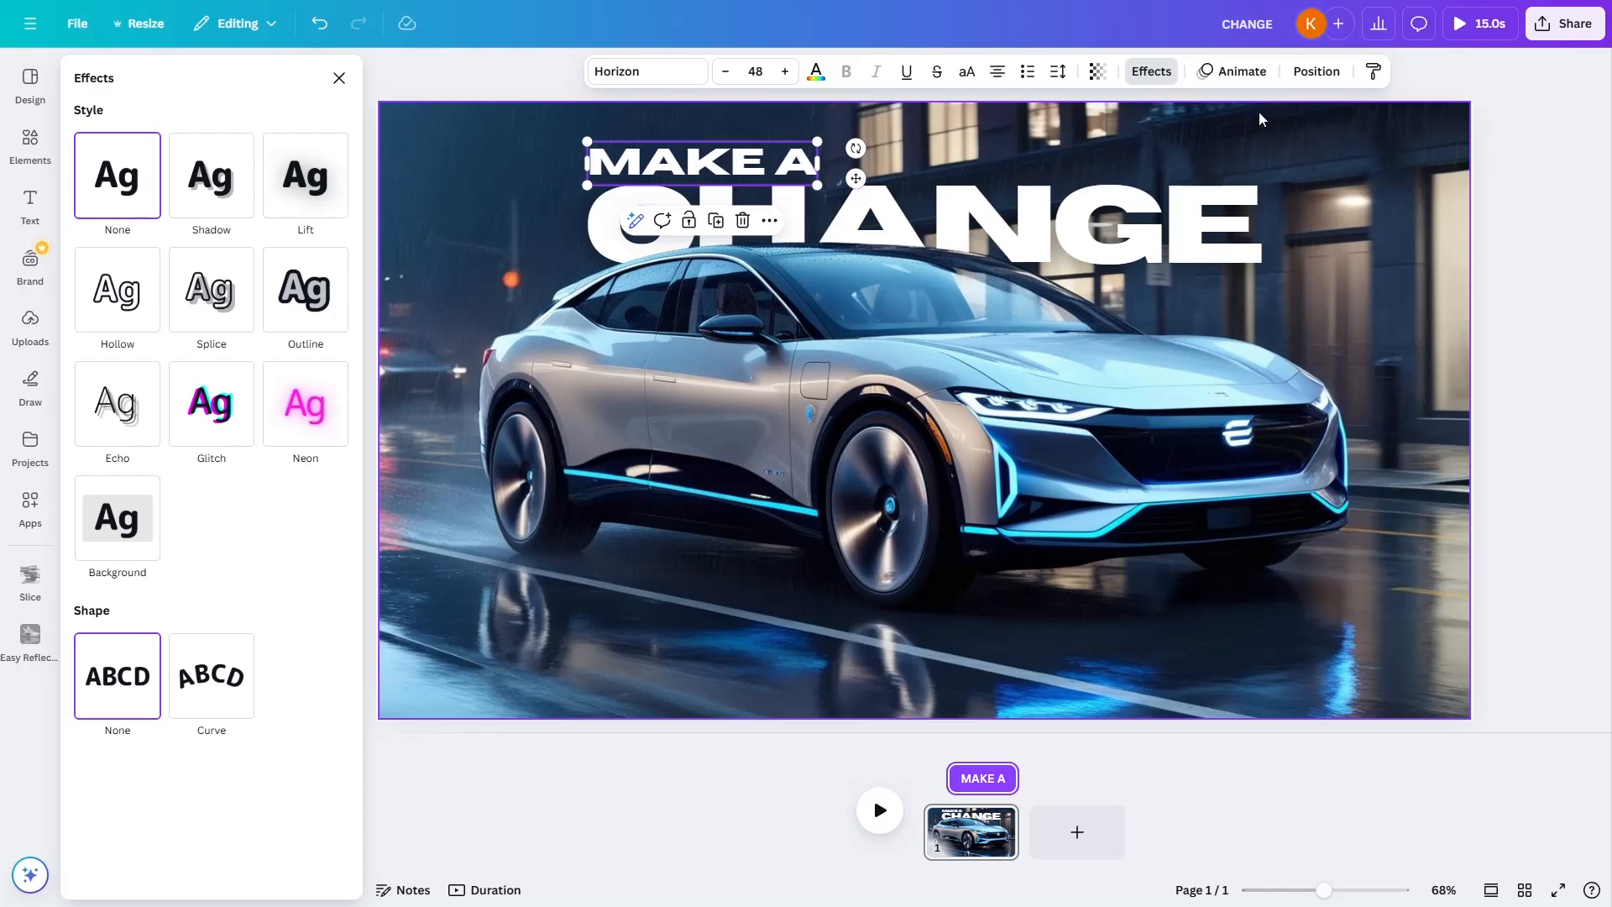
left_click(1236, 72)
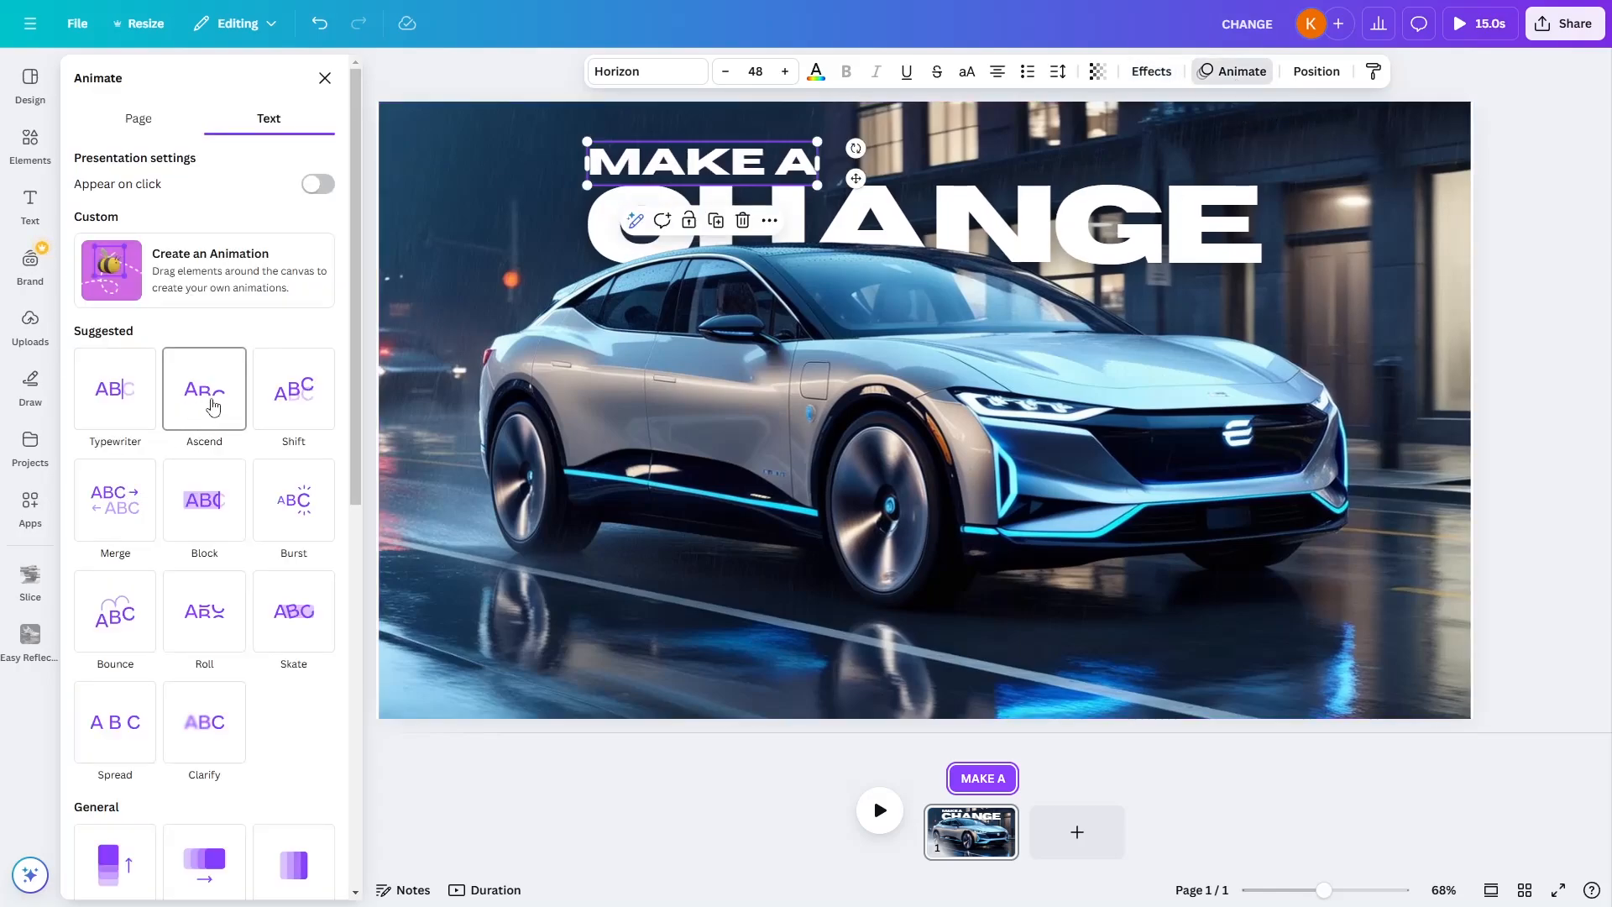
left_click(213, 407)
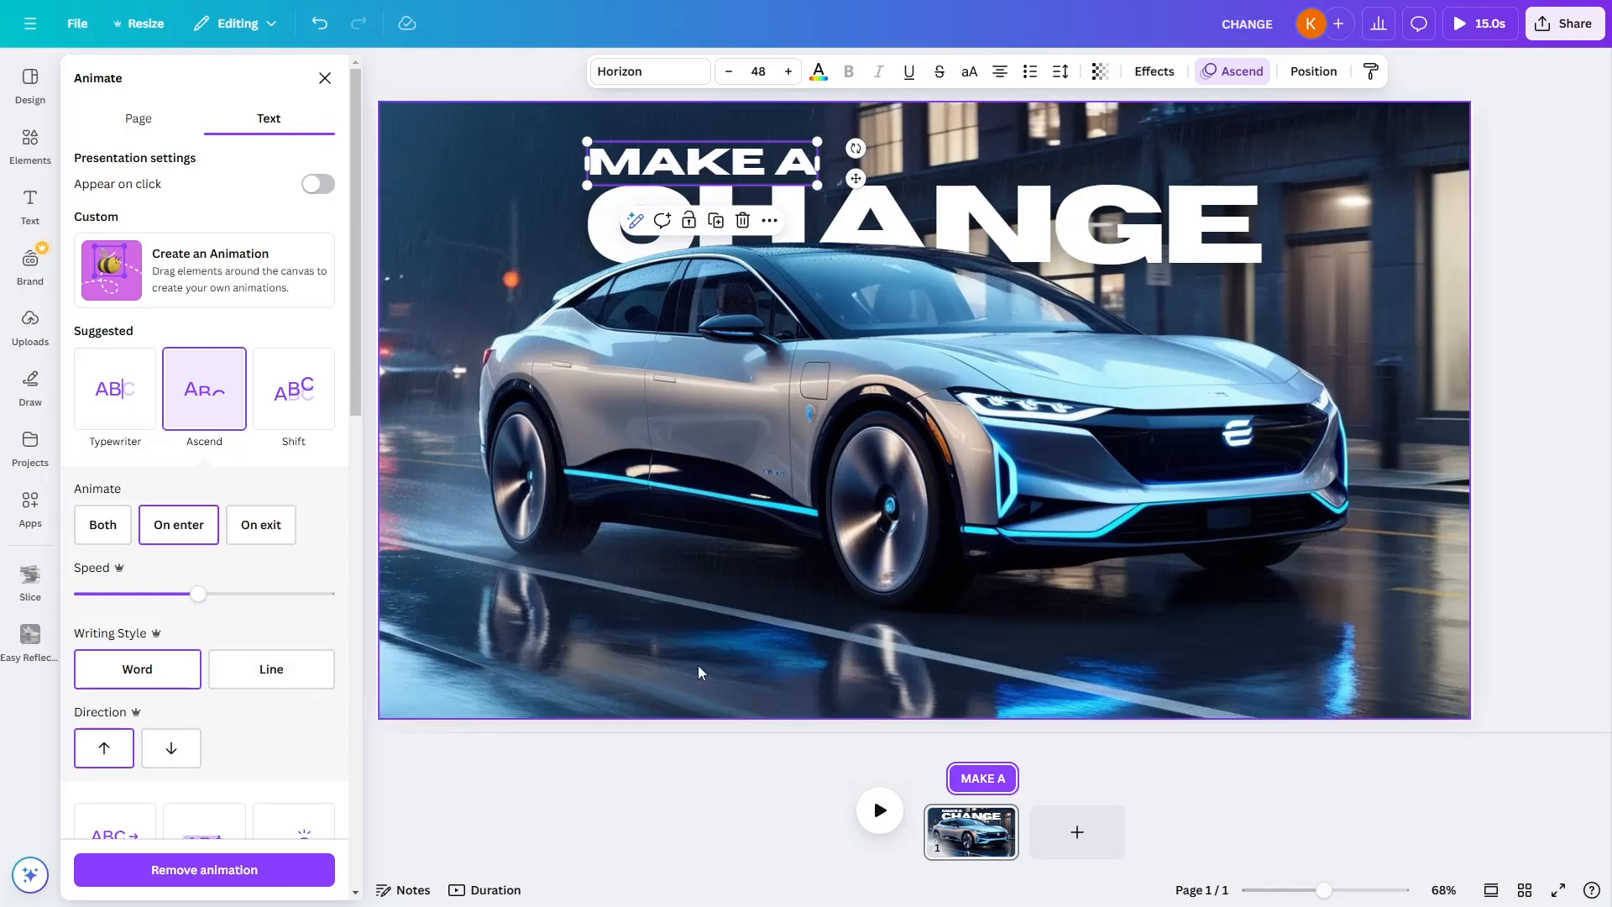
Add a new subheading reading USE ELECTRIC CARS . .
left_click(37, 205)
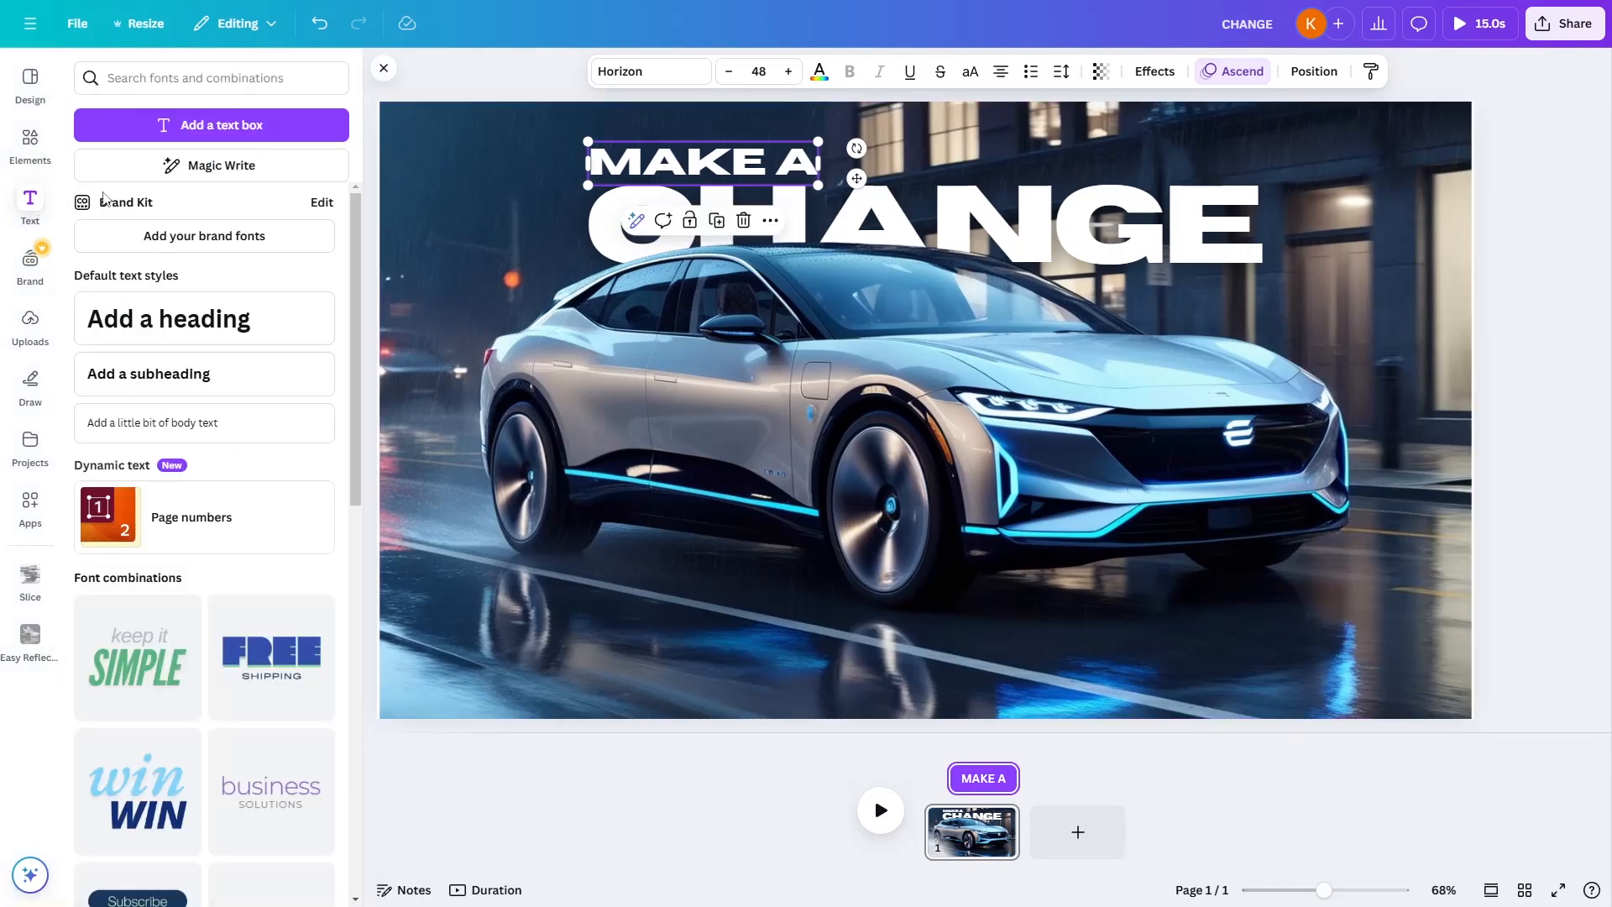
left_click(215, 382)
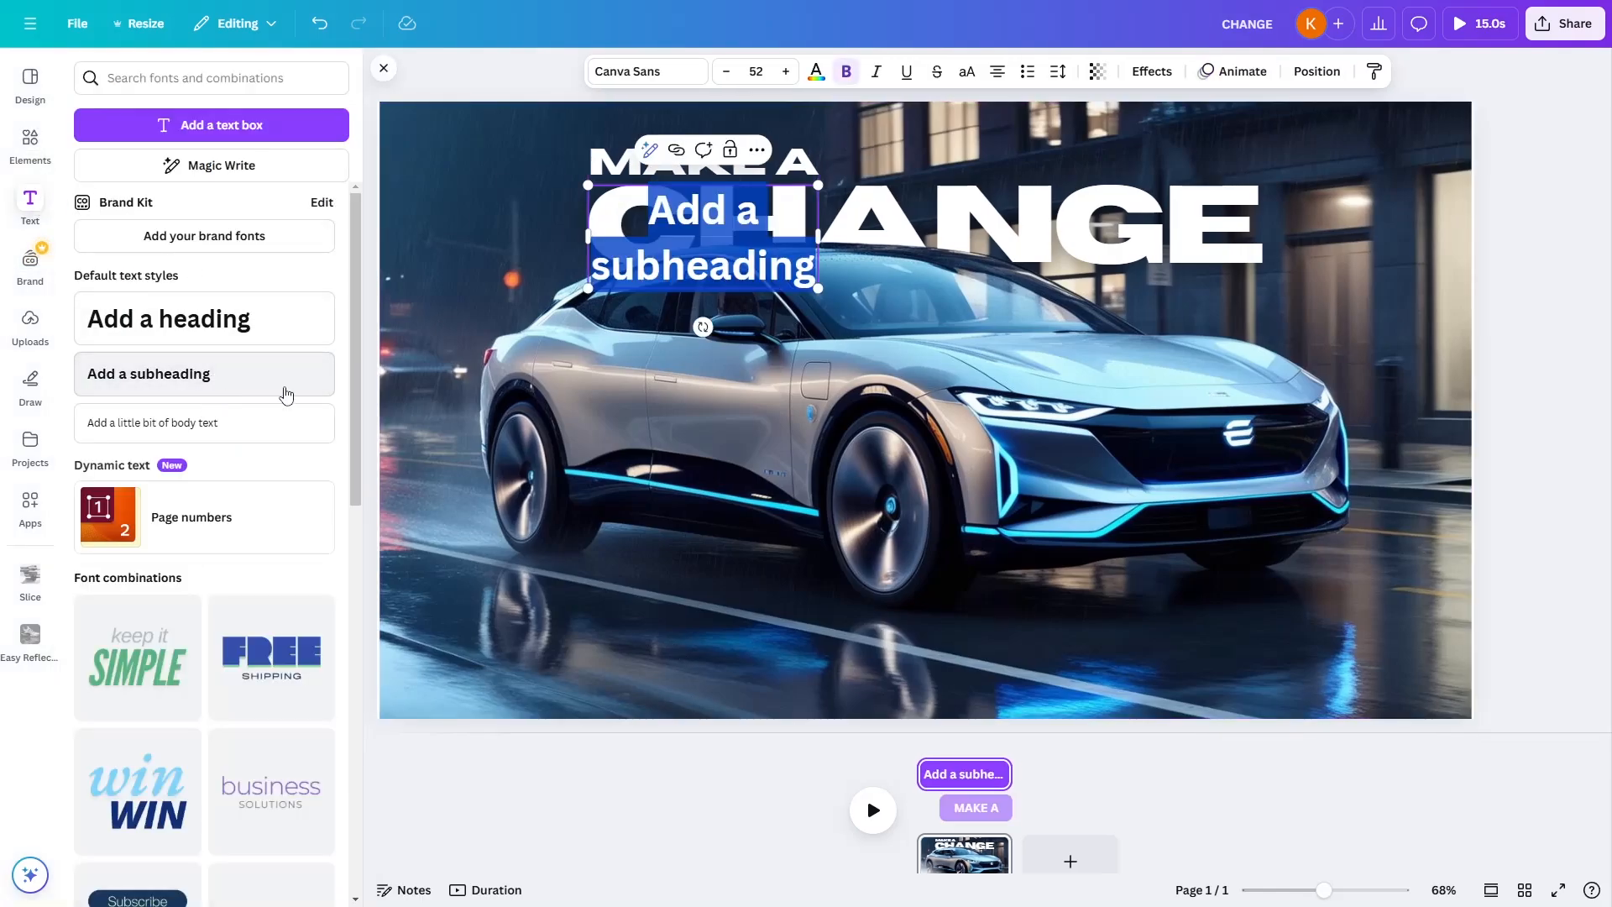
double_click(641, 270)
type("US")
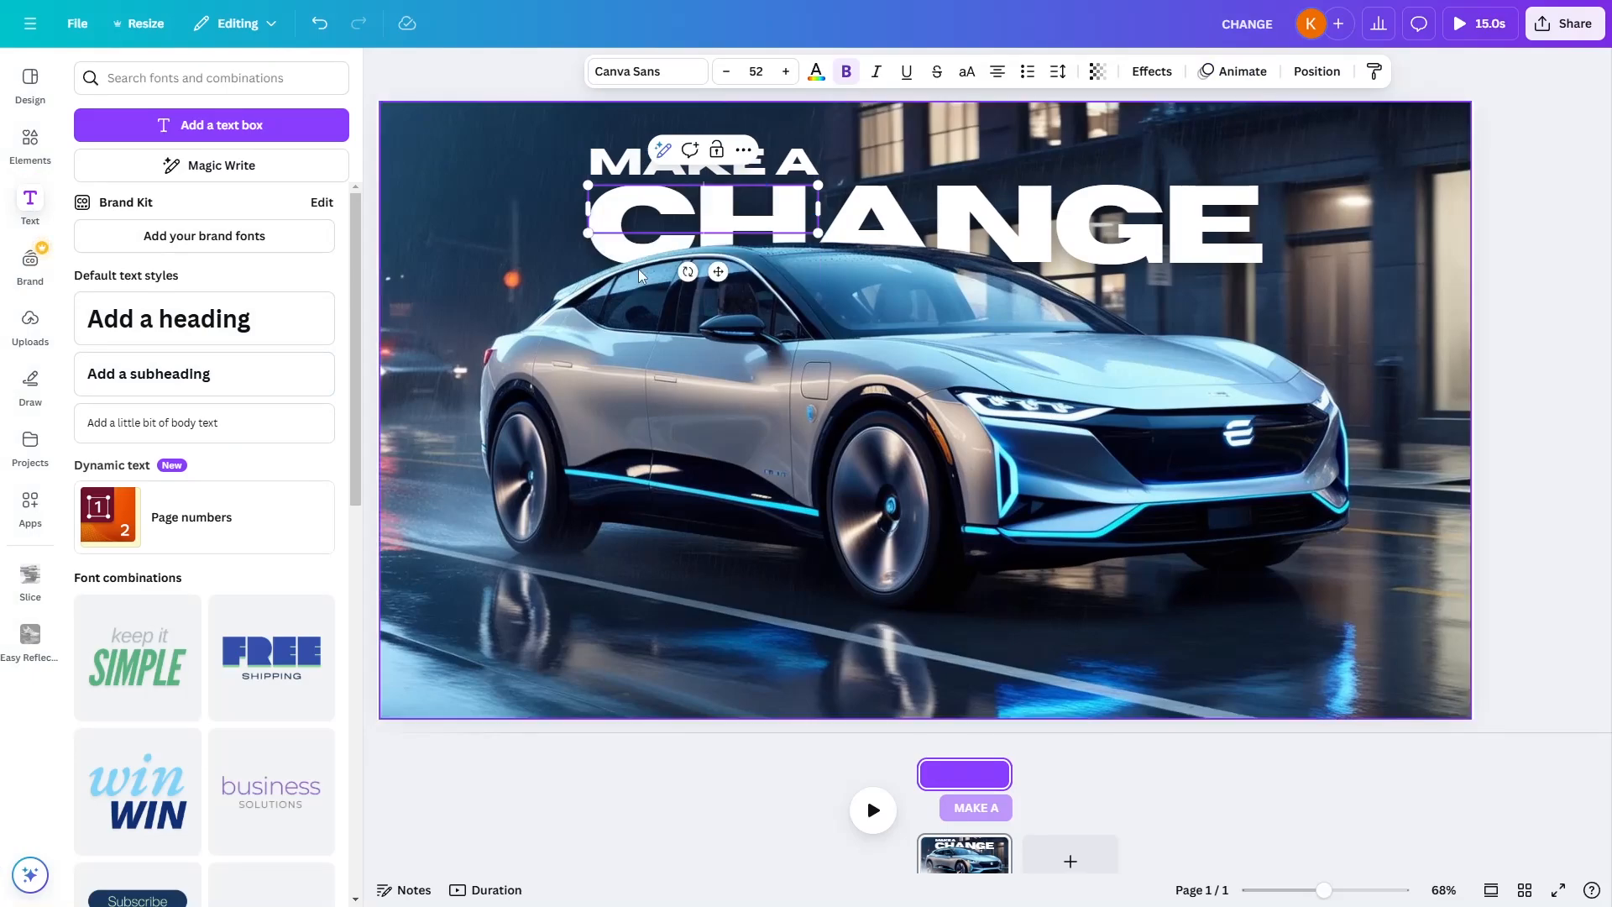
type("E ELECTRIC CARS.")
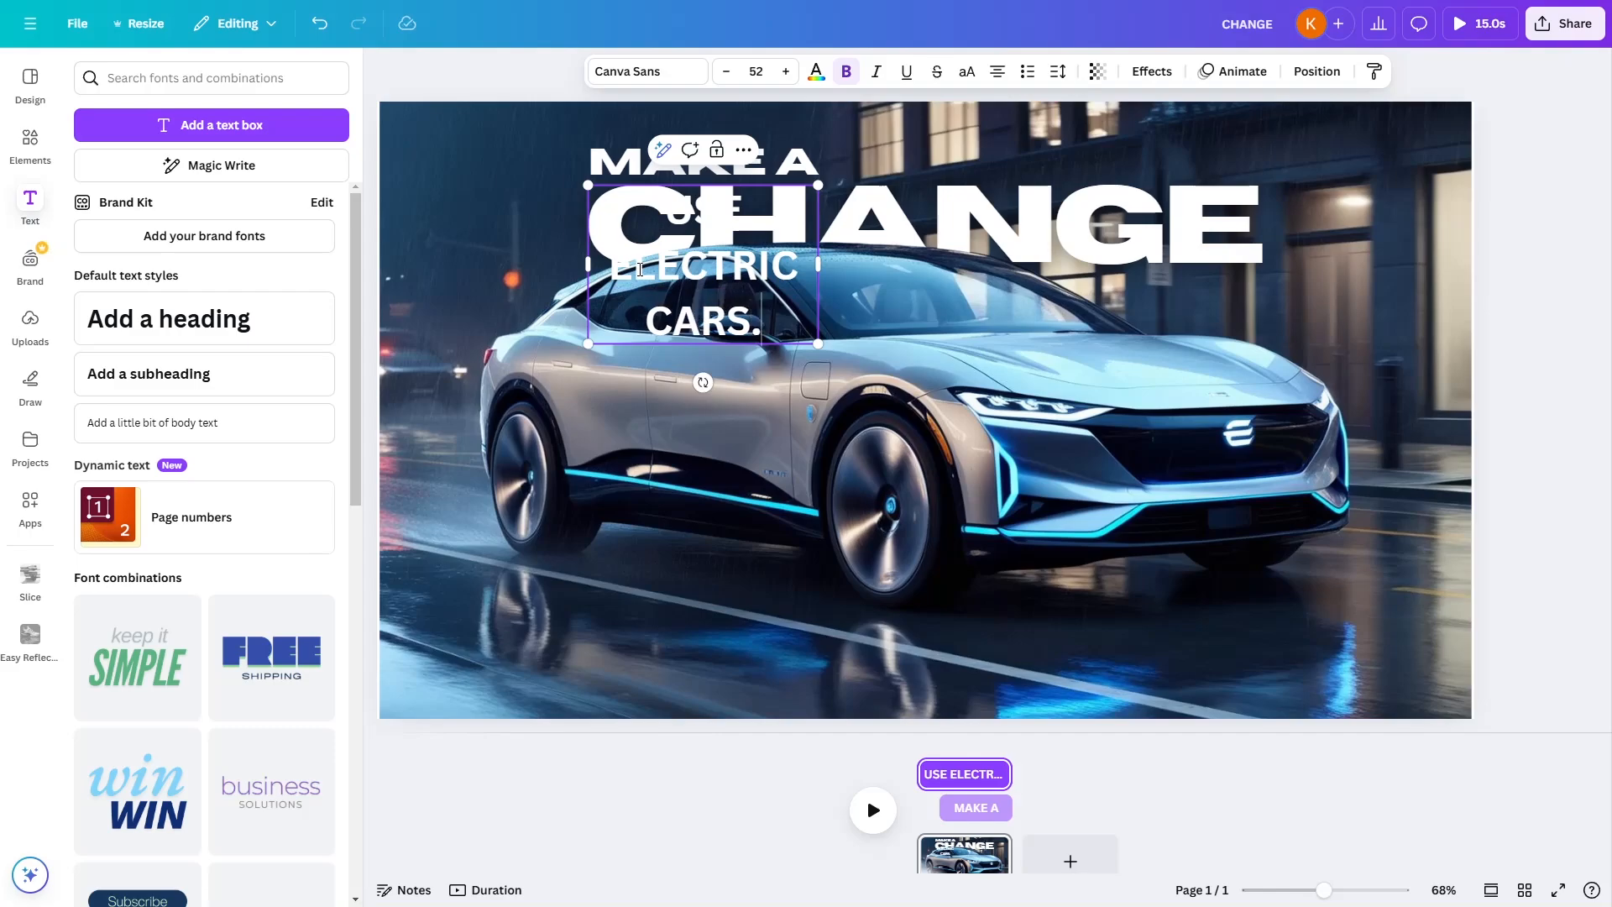
key("BackSpace")
type(". . .")
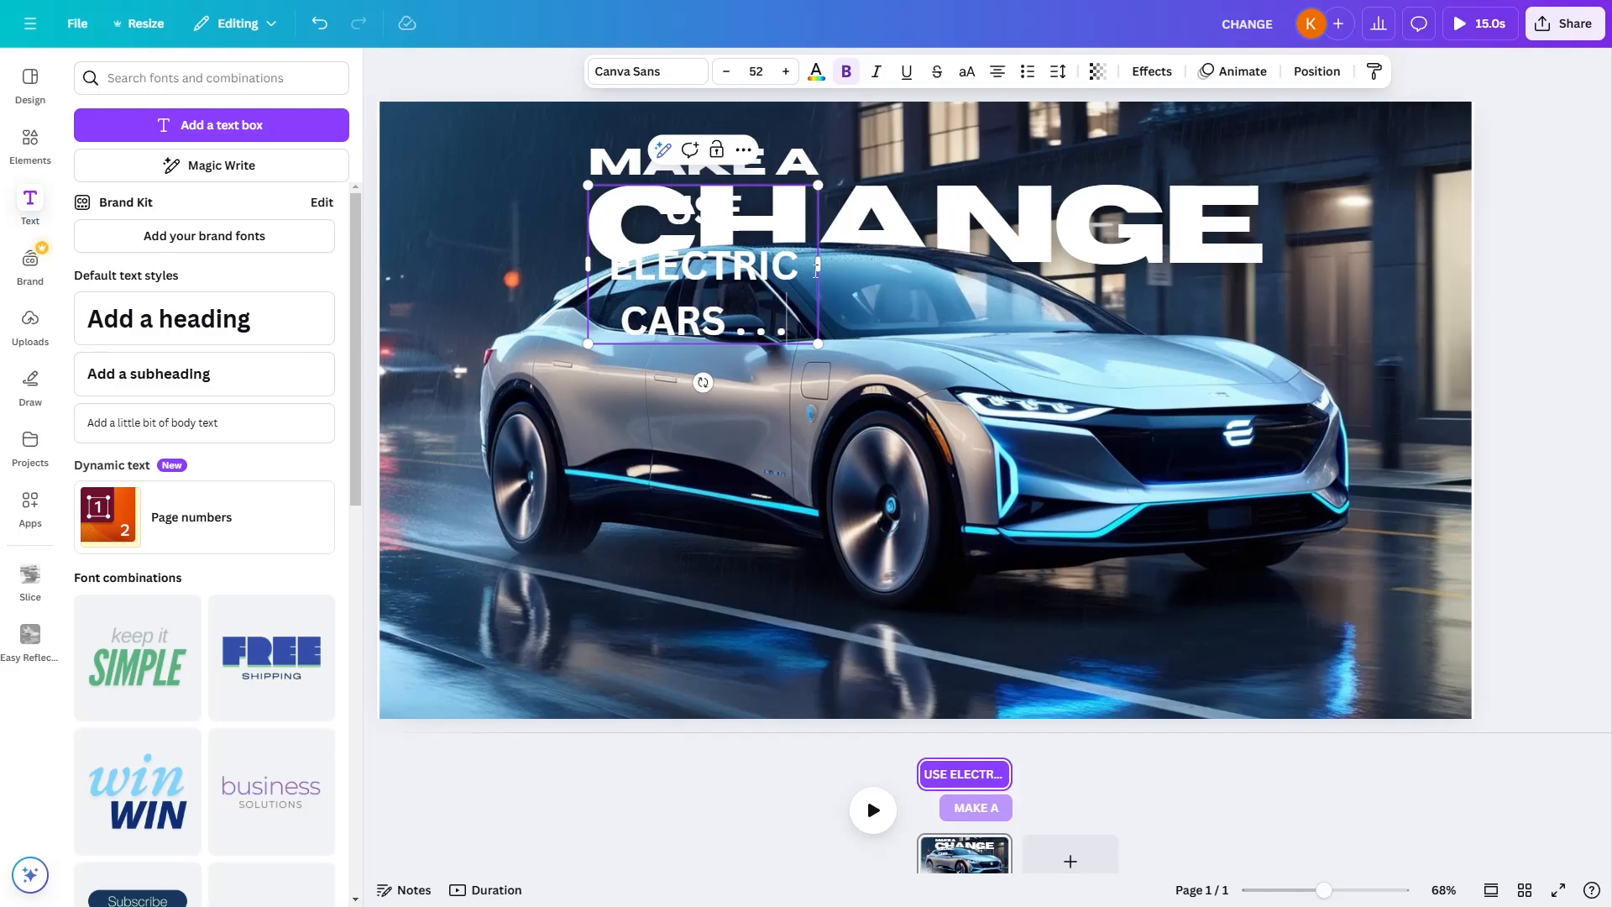
Widen the subheading's text box so it fits on one line and place it over the road at the car's lower edge
left_click_drag(824, 264, 511, 210)
left_click(594, 211)
left_click(538, 243)
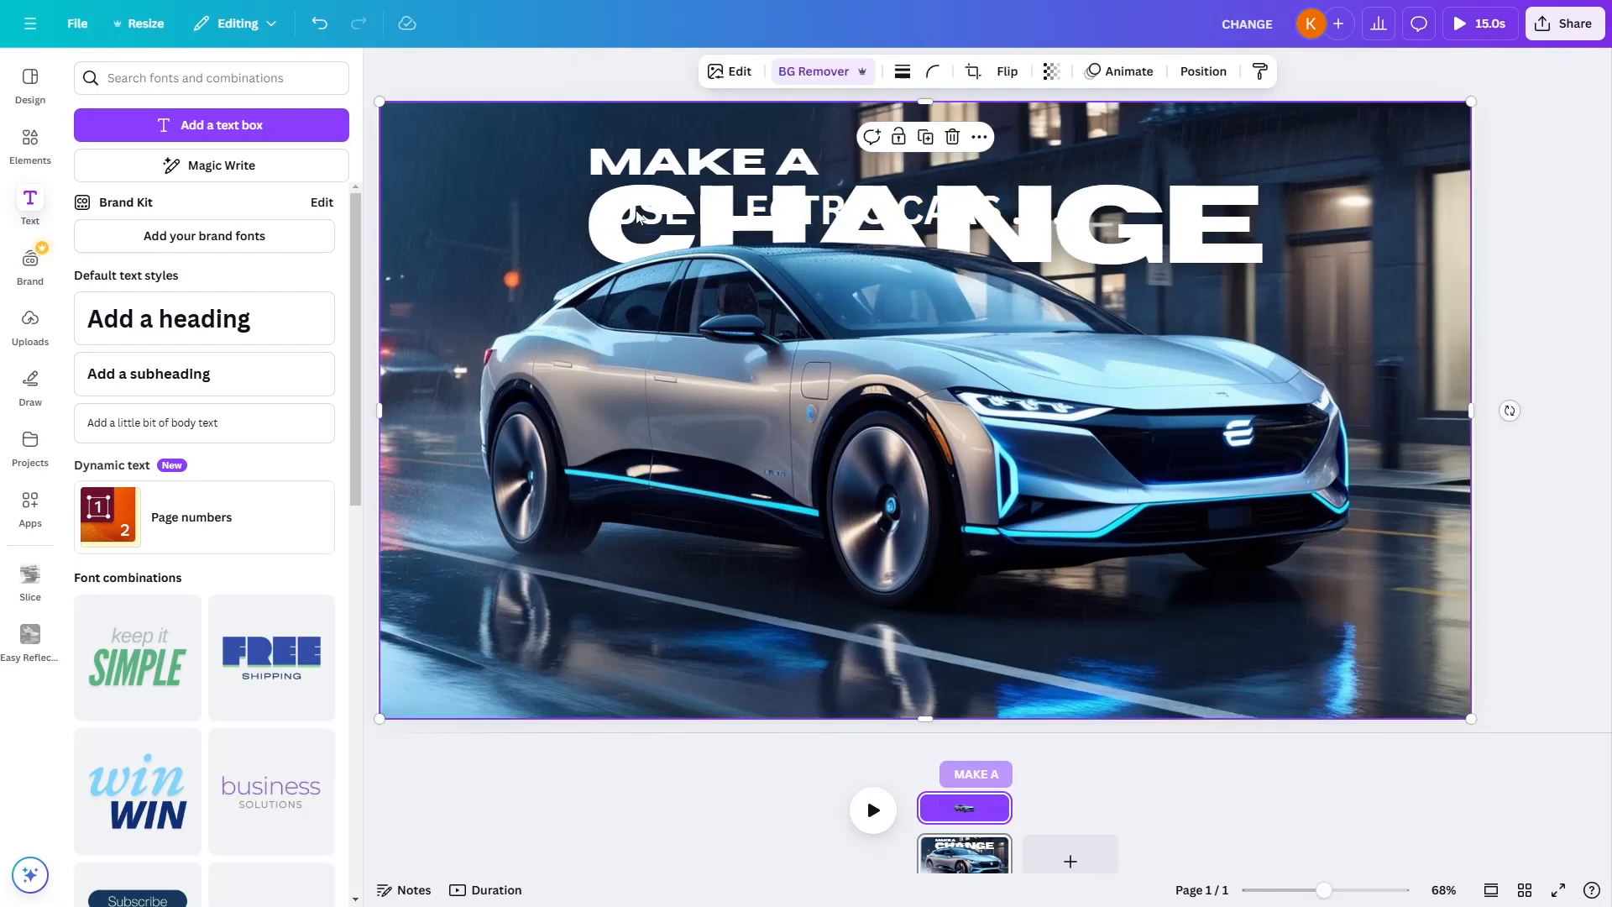
left_click(639, 223)
left_click_drag(640, 225, 615, 599)
Set the USE ELECTRIC CARS subheading's font to Anonymous Pro
left_click(659, 71)
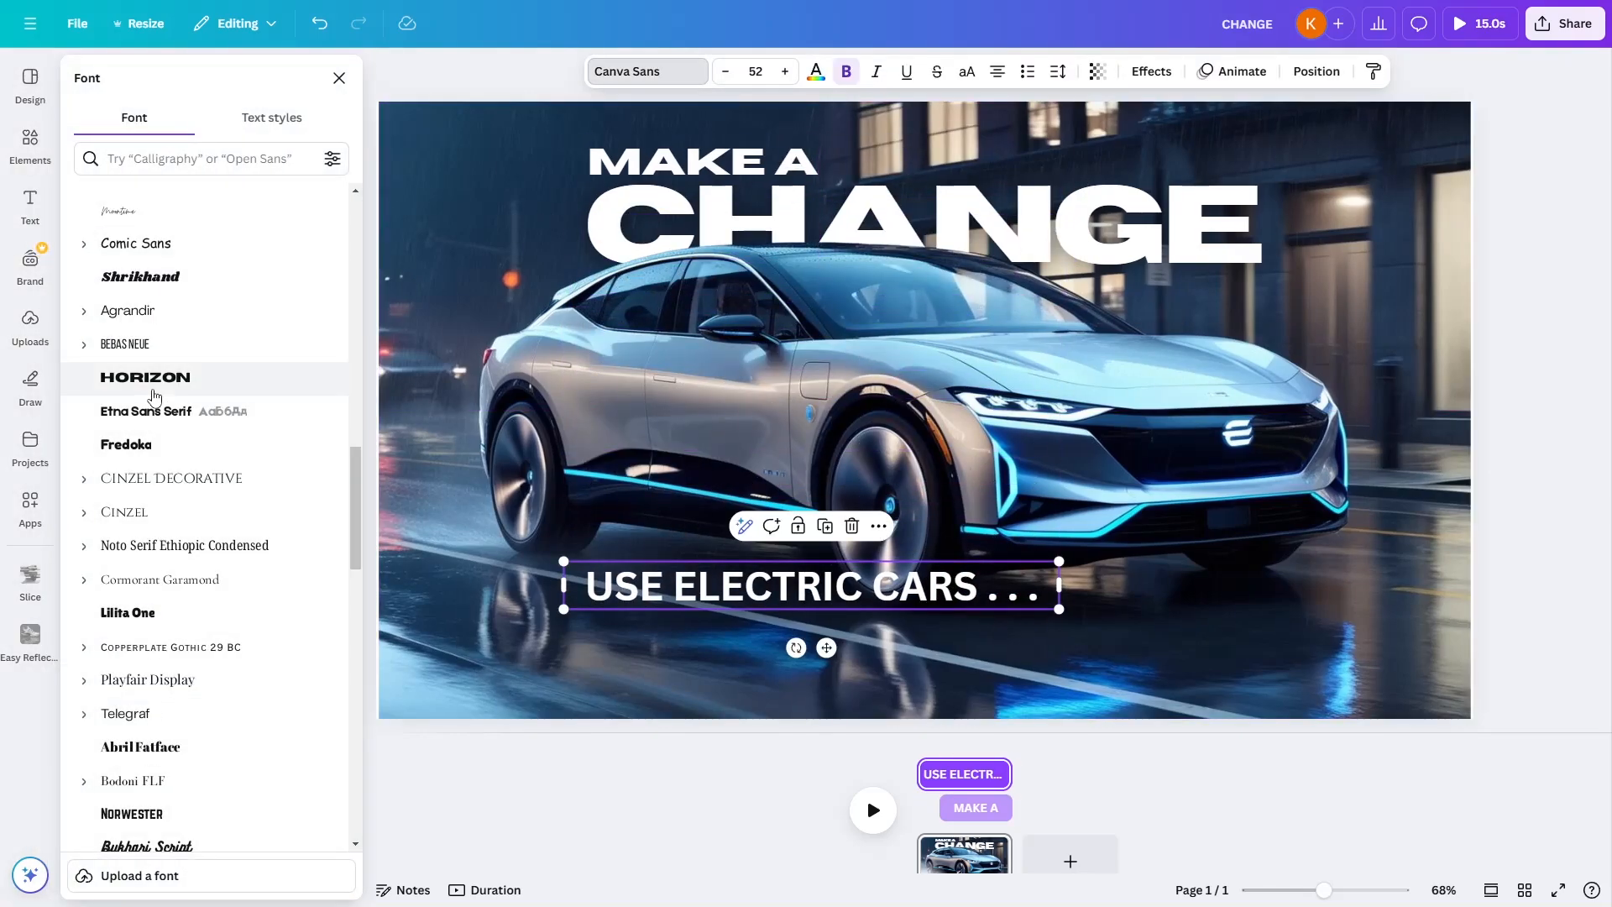
left_click(174, 418)
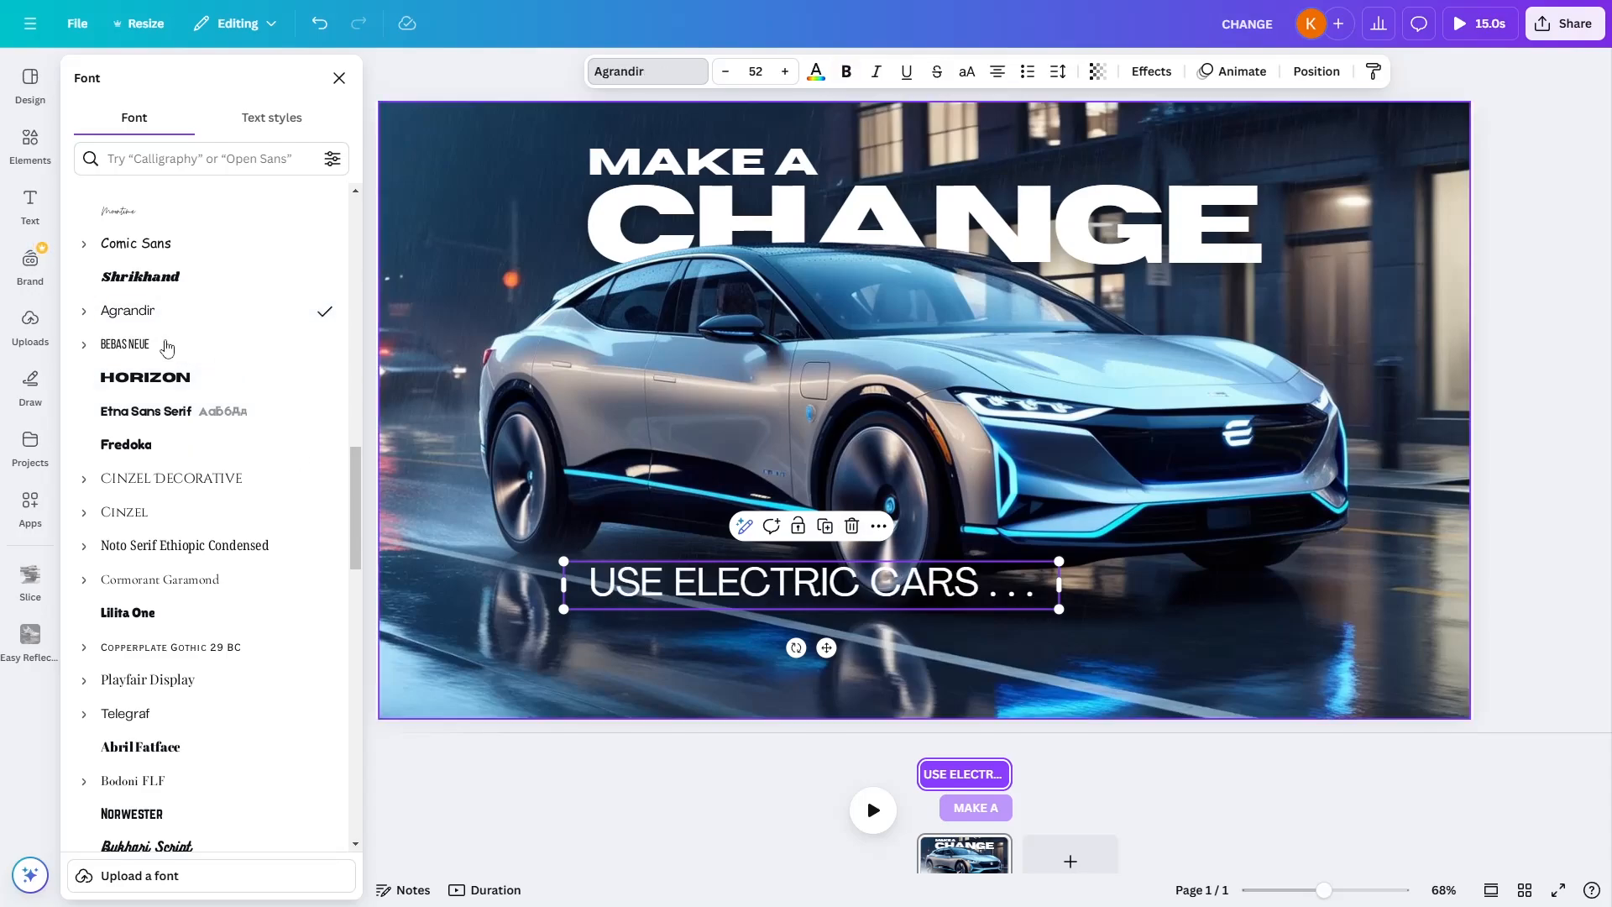
scroll(278, 765, "down", 1)
scroll(278, 766, "down", 10)
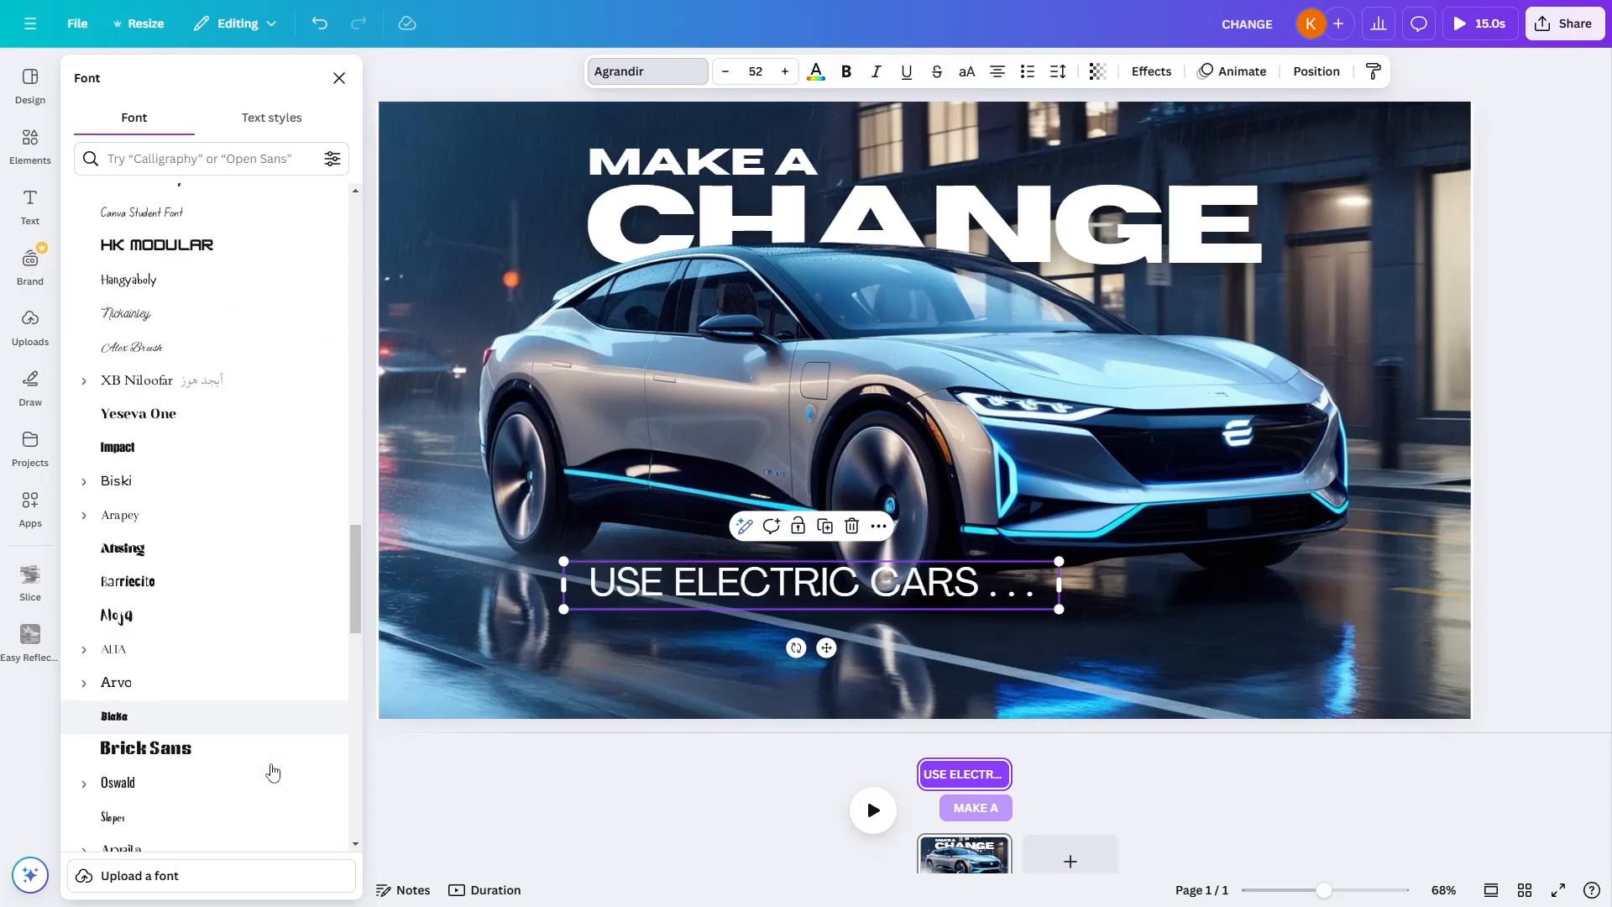
scroll(273, 771, "down", 10)
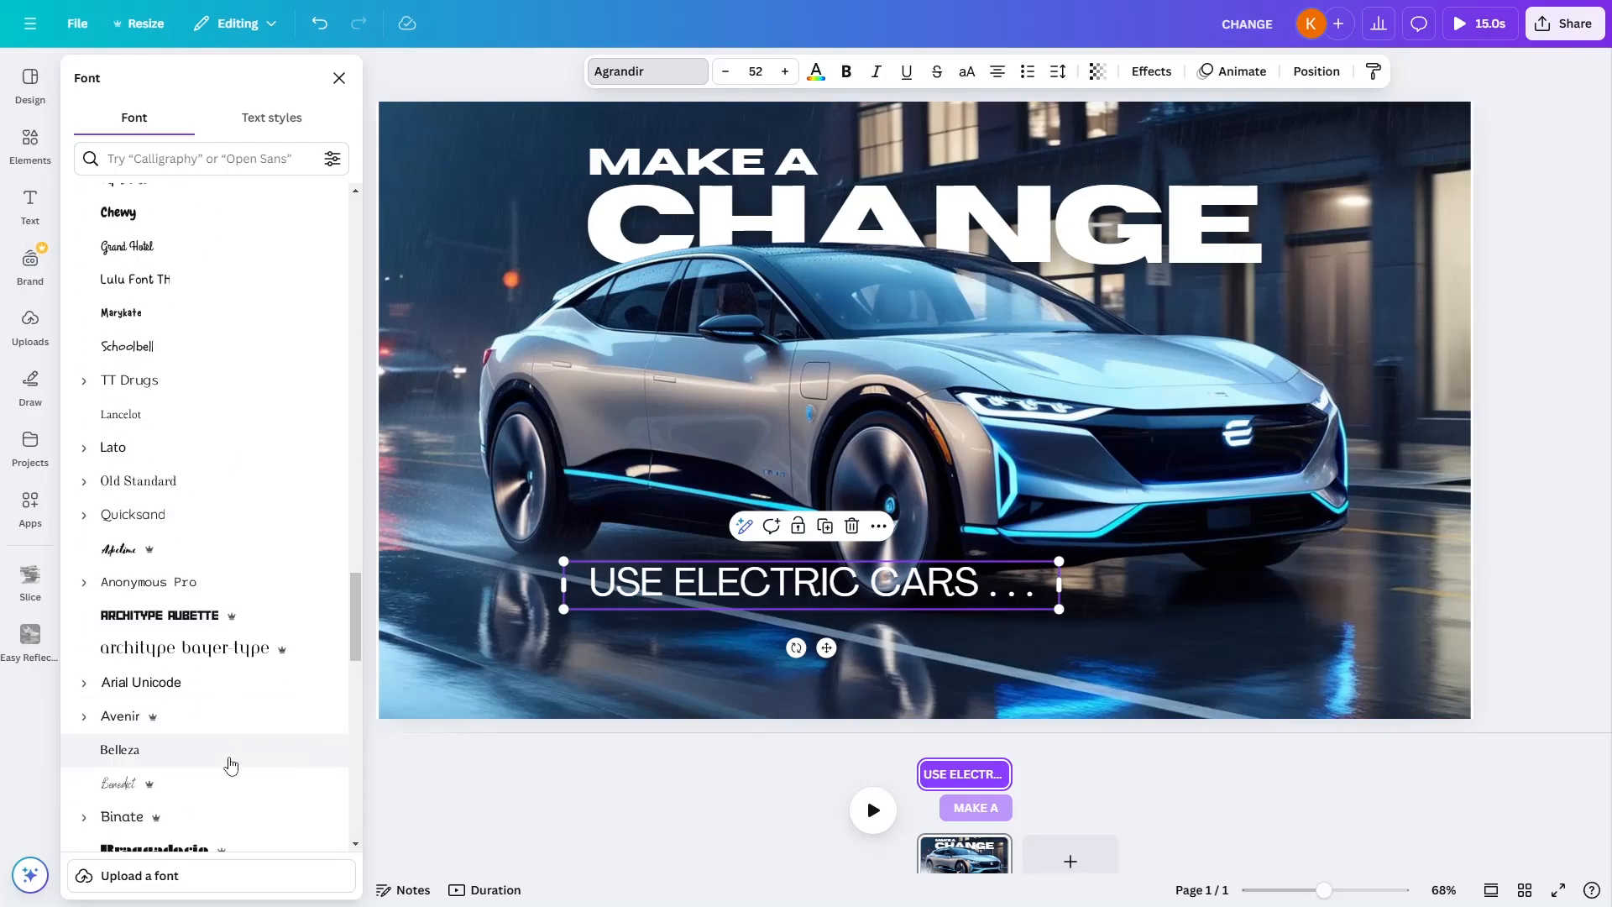
left_click(196, 382)
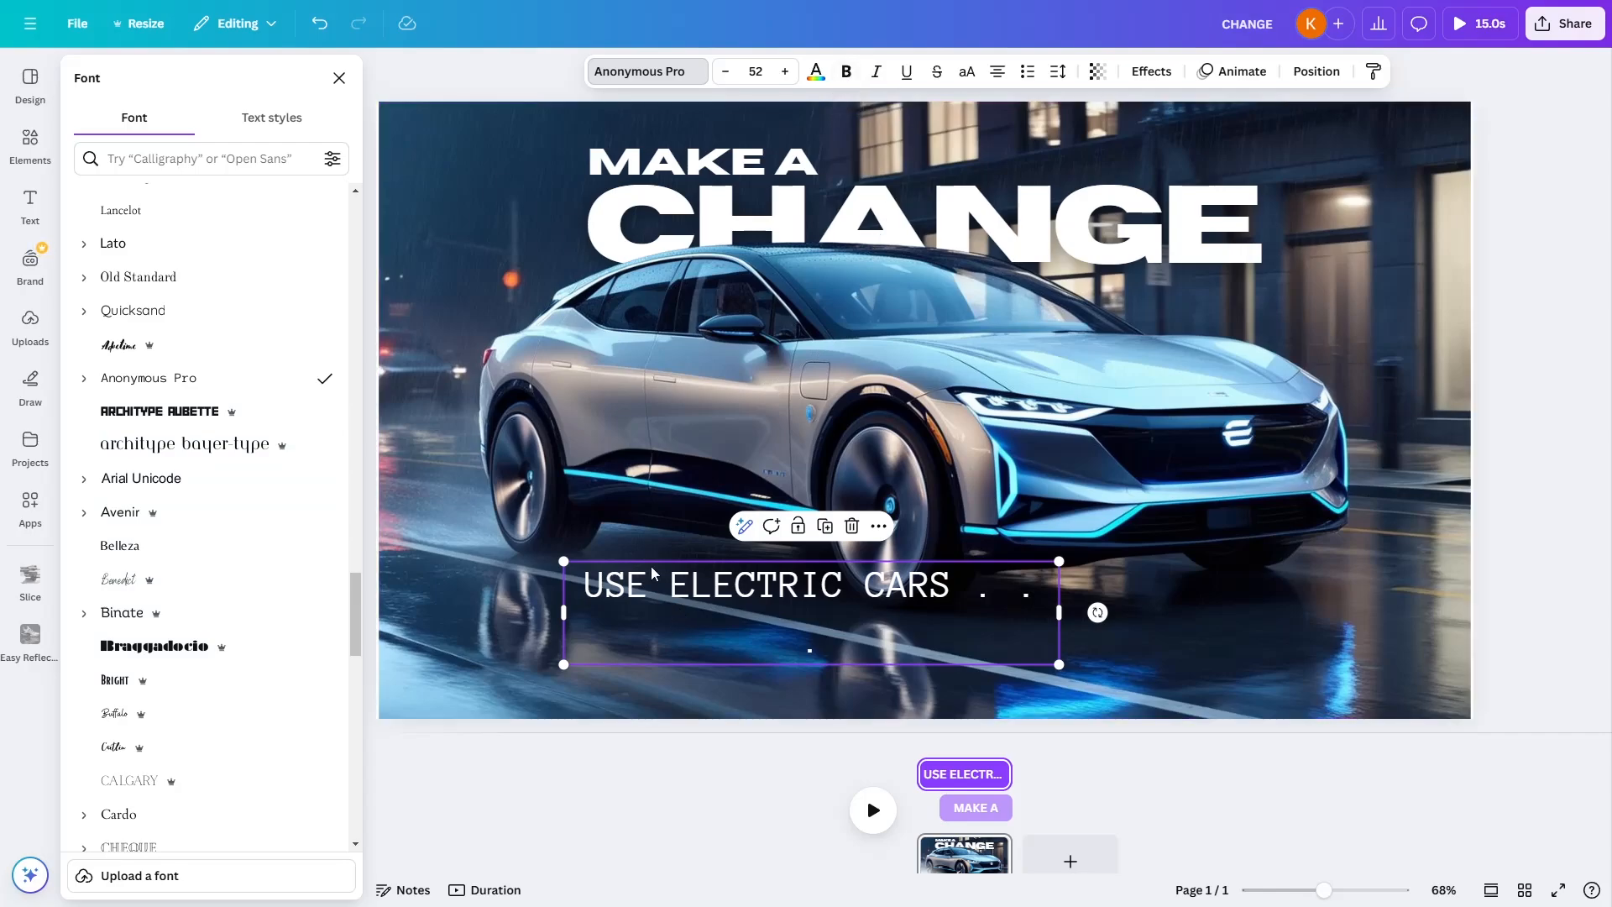
Make the word ELECTRIC bold and move the subheading to the road area below the car's front door
left_click(670, 584)
left_click_drag(670, 584, 802, 583)
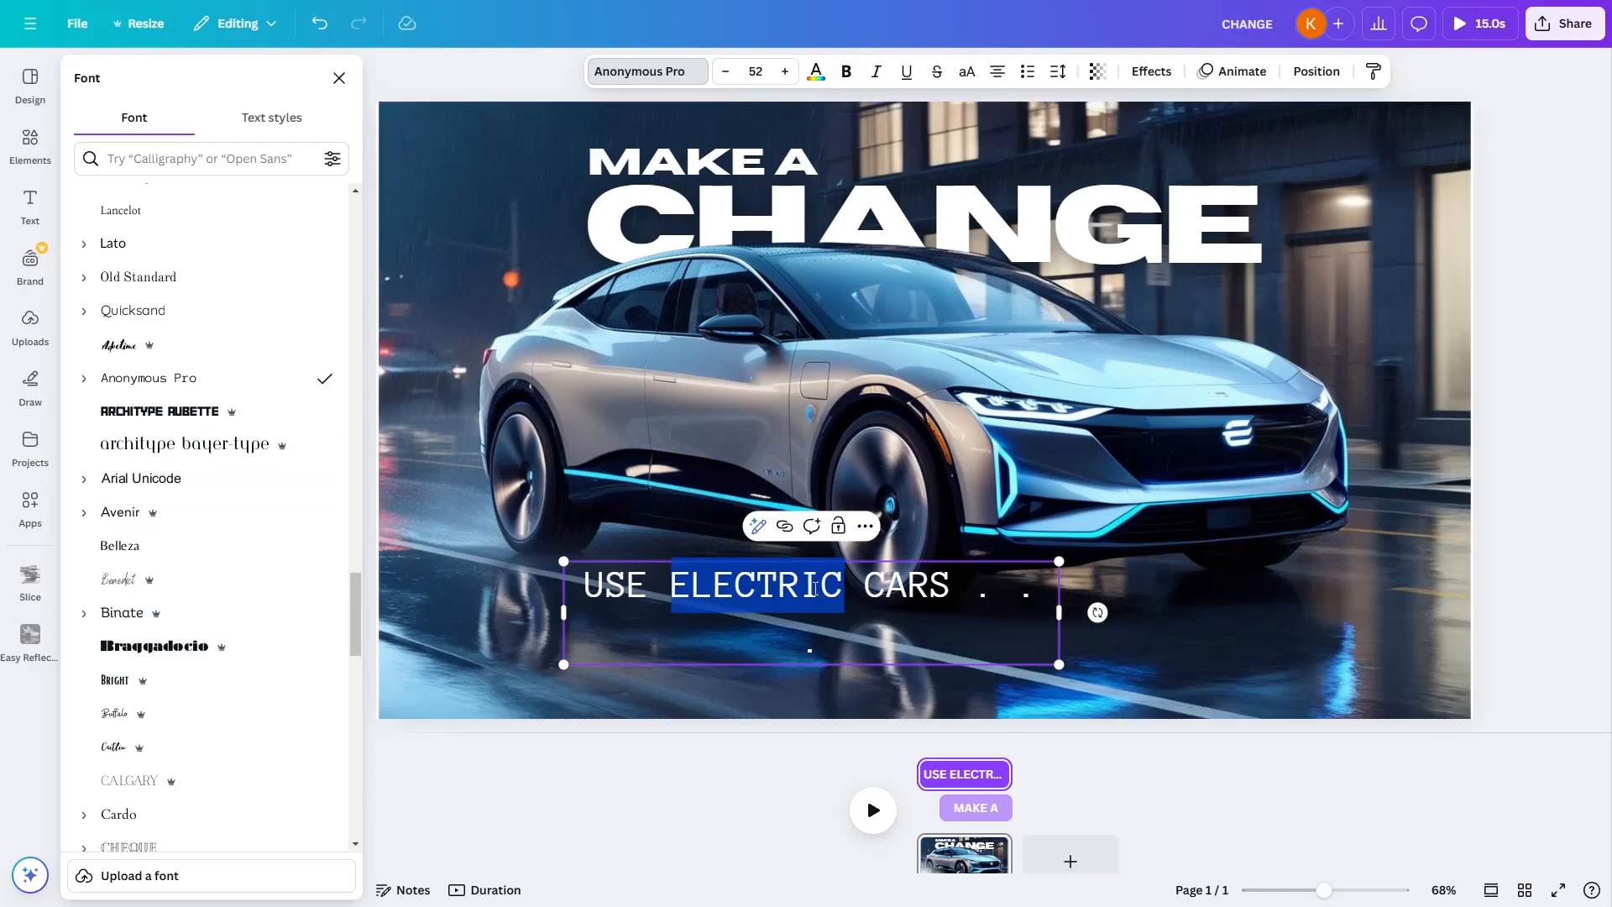
left_click(846, 73)
left_click_drag(830, 594, 738, 626)
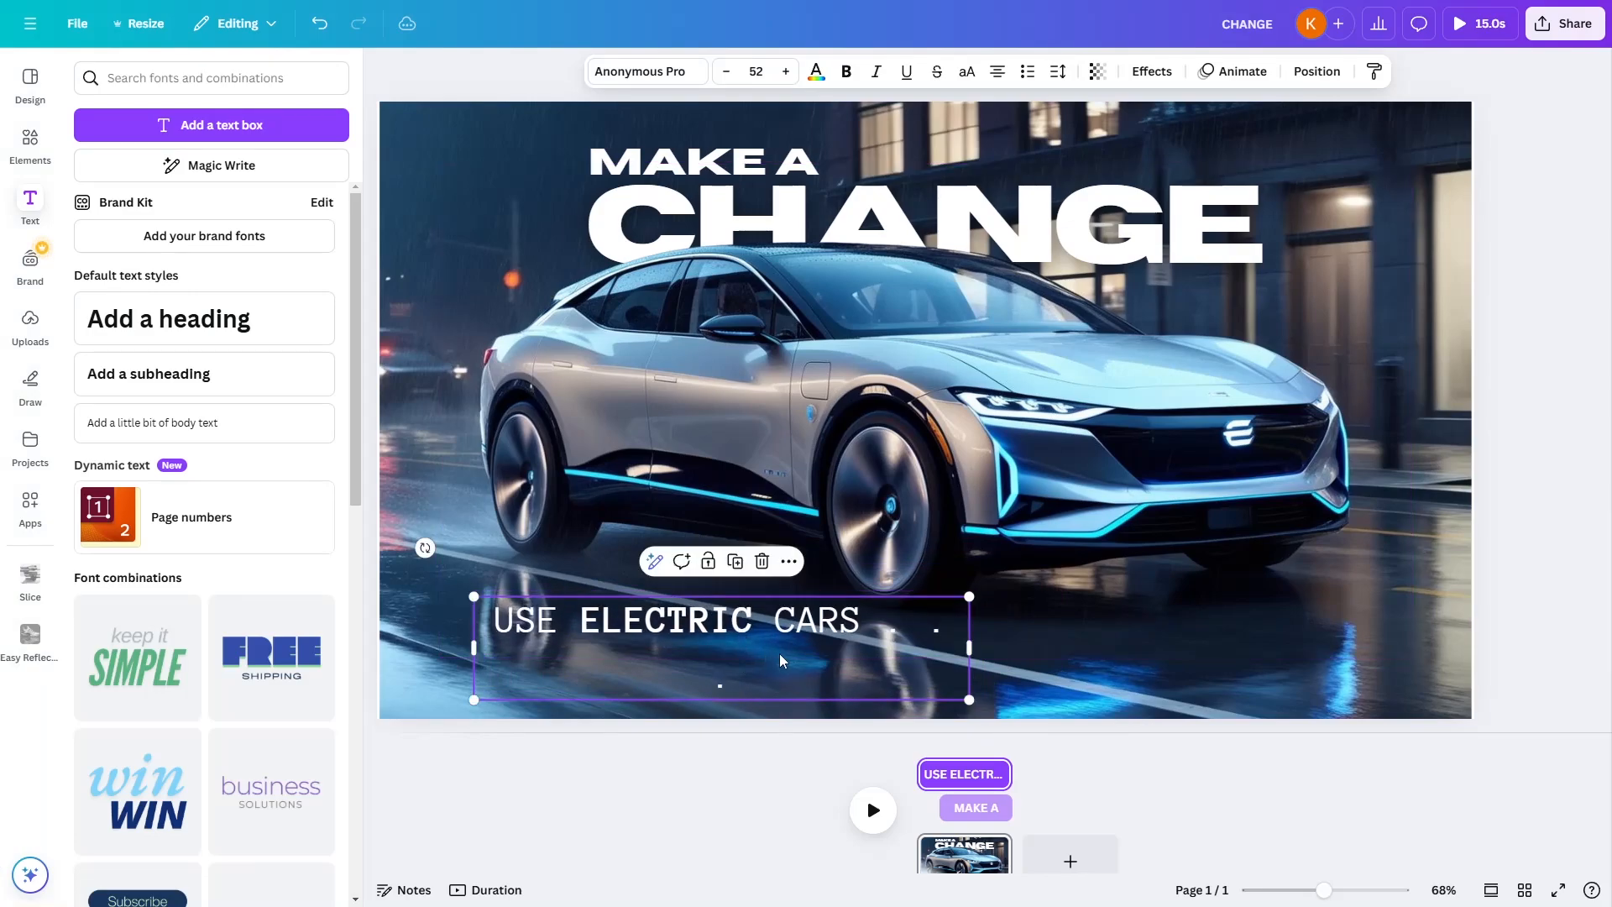
Apply the Lift text effect to the subheading at intensity 100 and adjust its position slightly on the road
left_click(1153, 72)
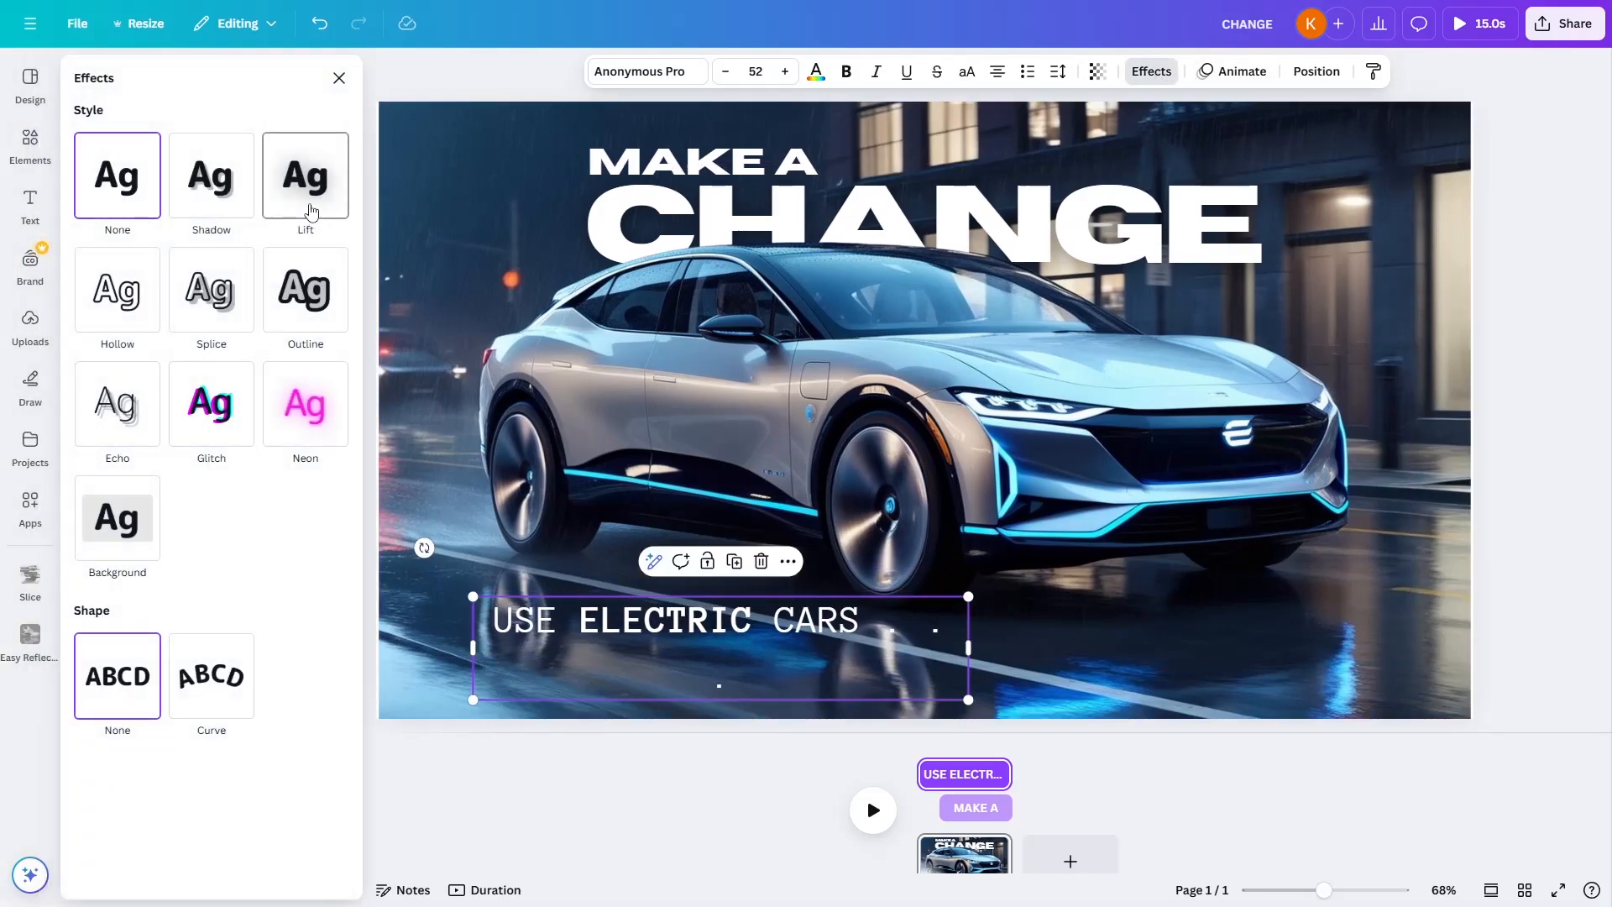
left_click(313, 179)
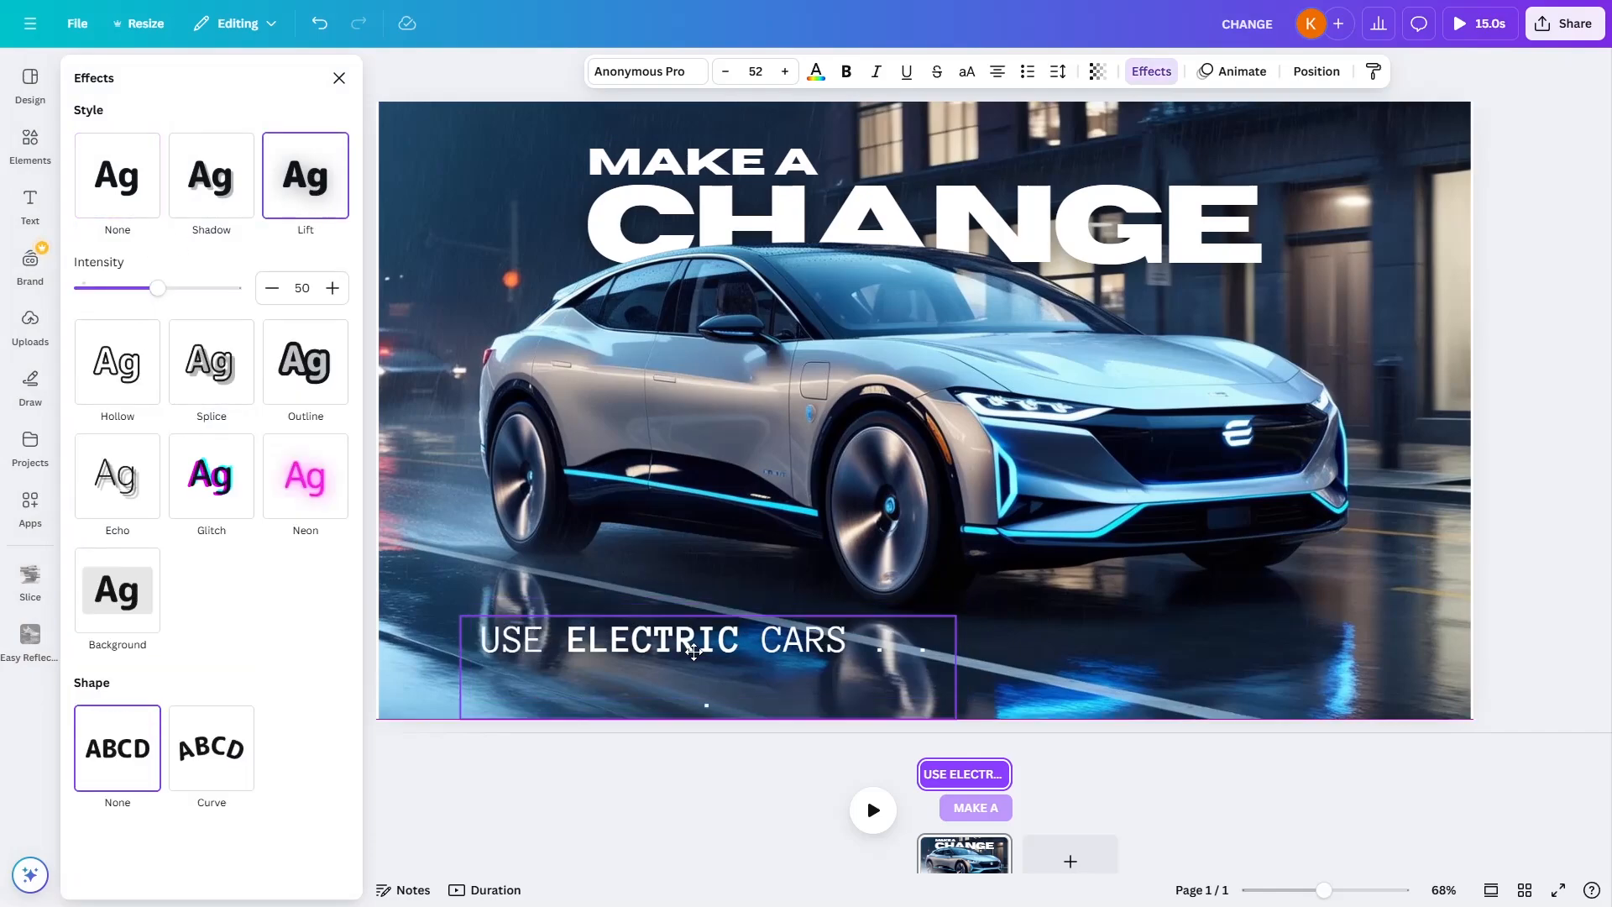
left_click_drag(157, 288, 283, 294)
left_click_drag(662, 624, 658, 620)
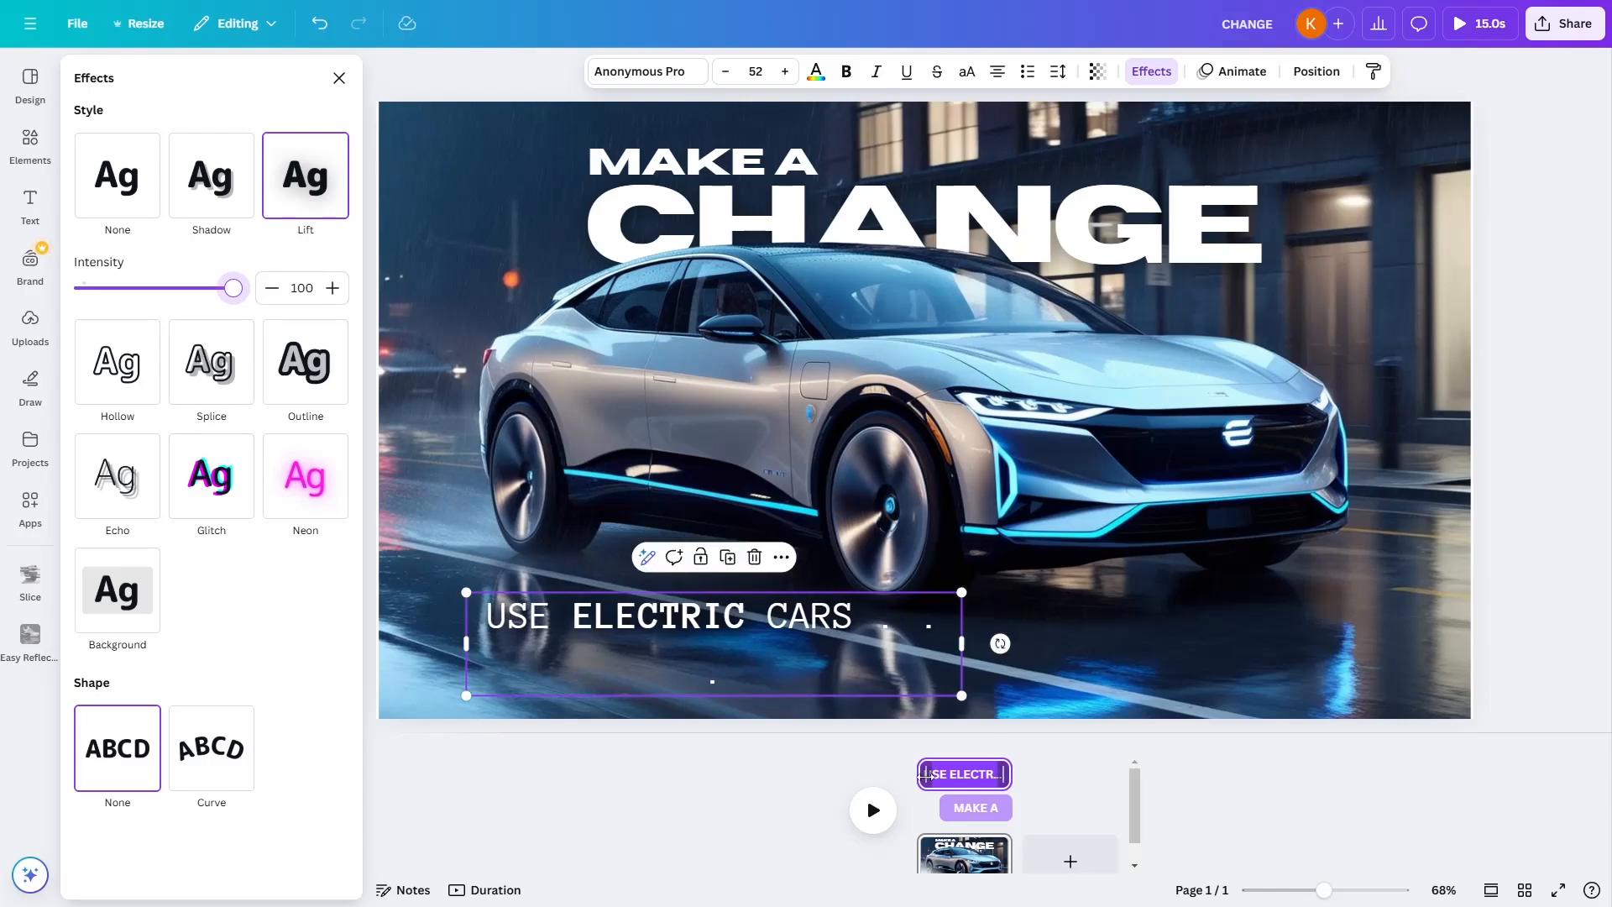
Trim the subheading's timeline clip to start after MAKE A and apply the Clarify animation on enter with increased speed
left_click_drag(924, 774, 960, 776)
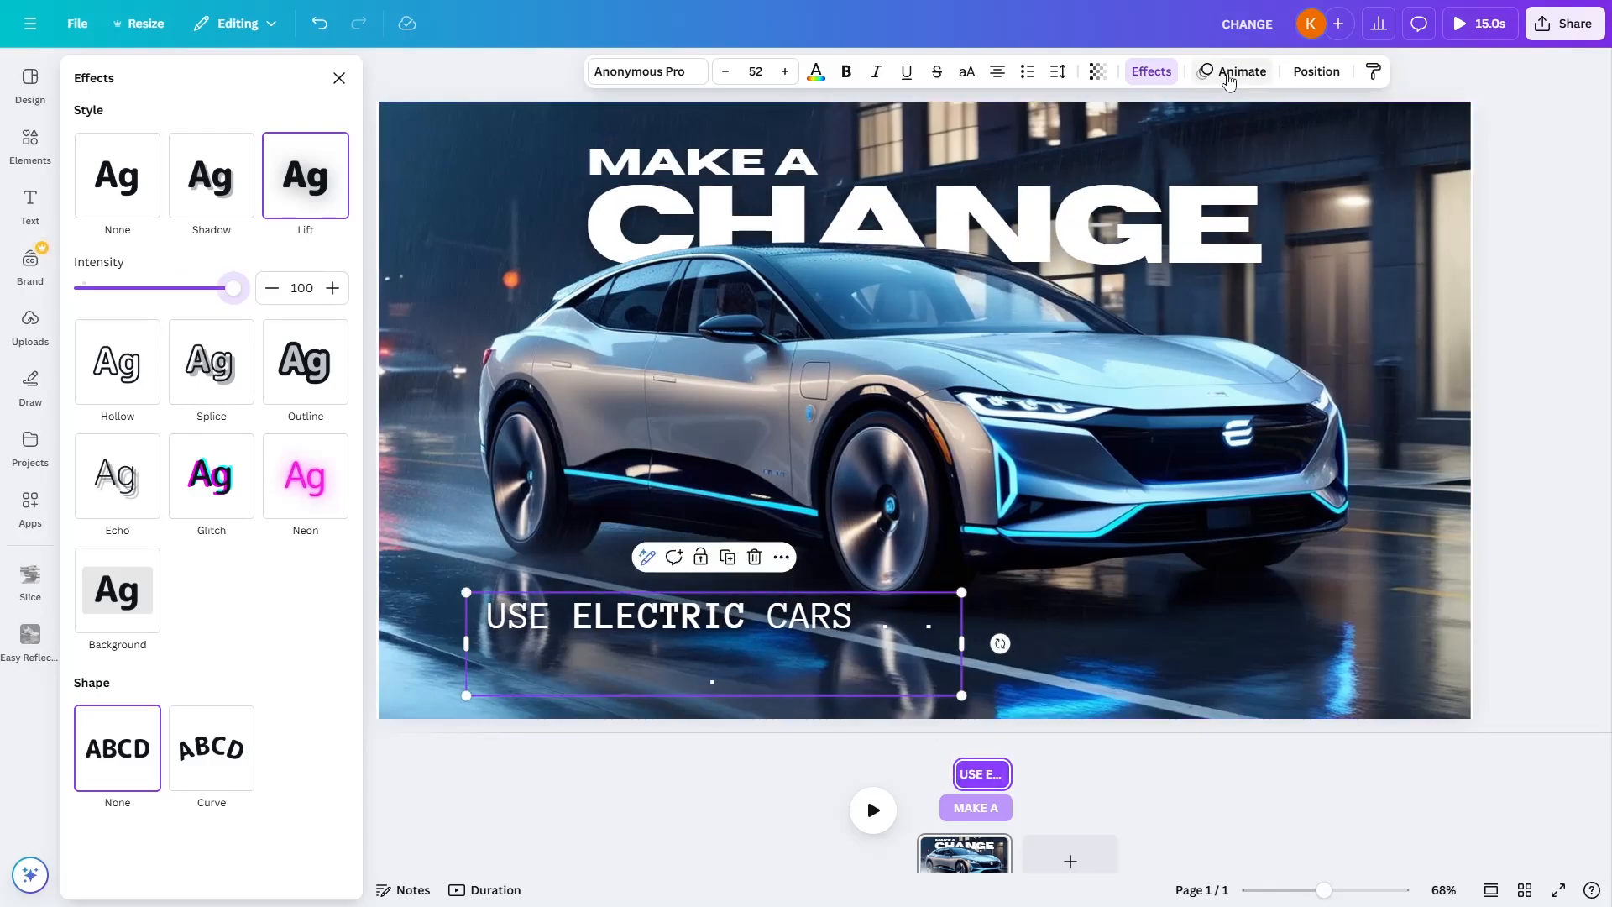
left_click(1227, 77)
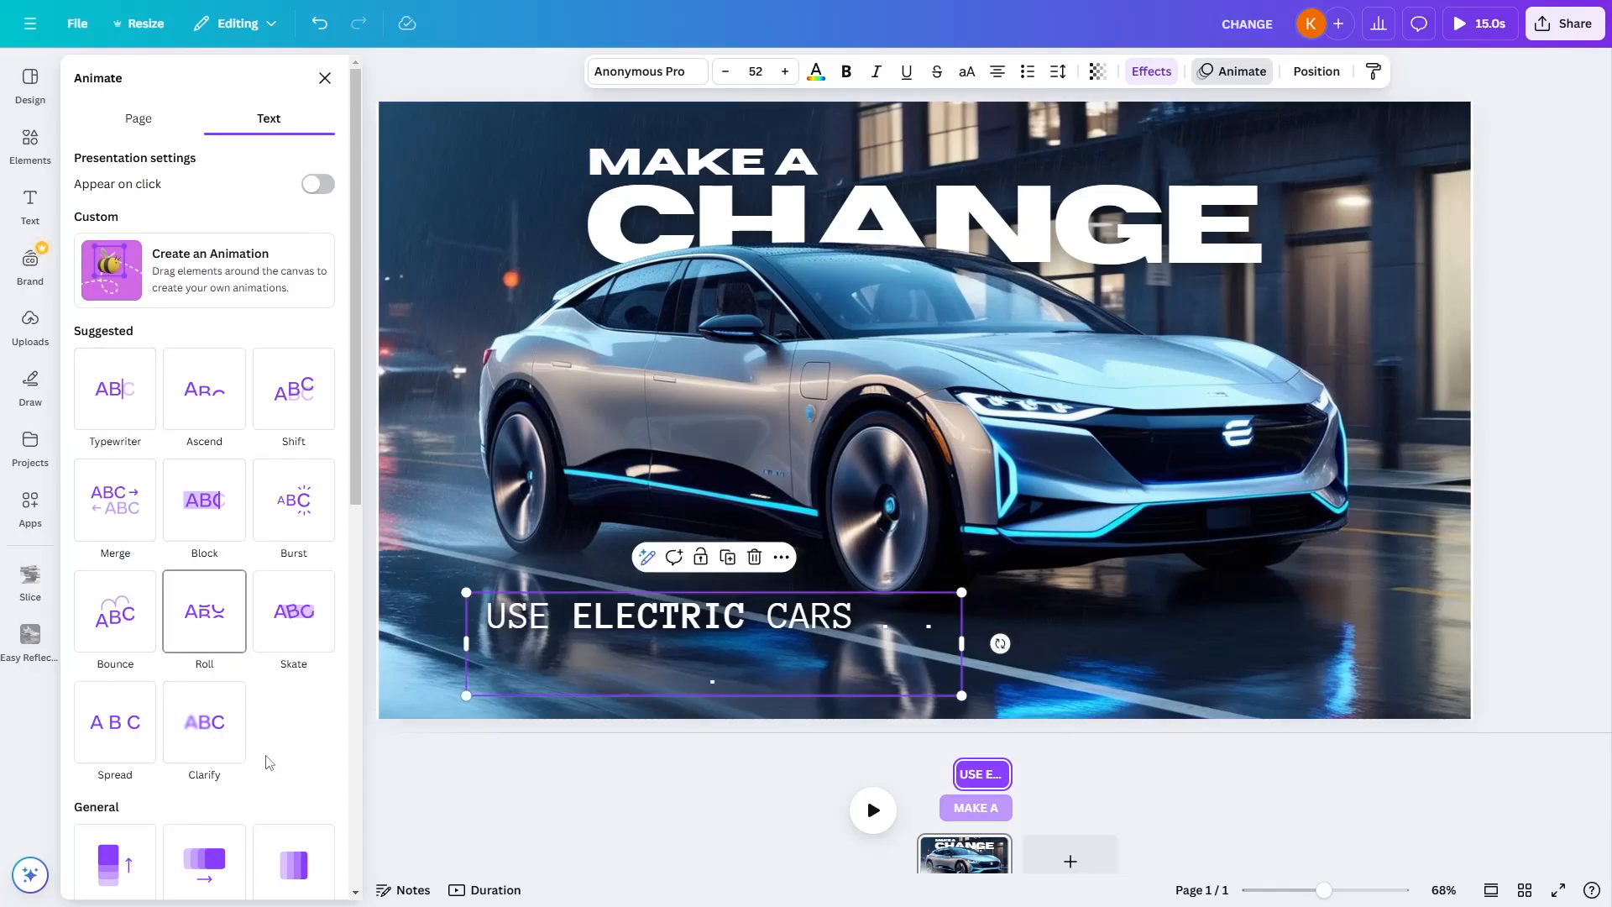
left_click(214, 742)
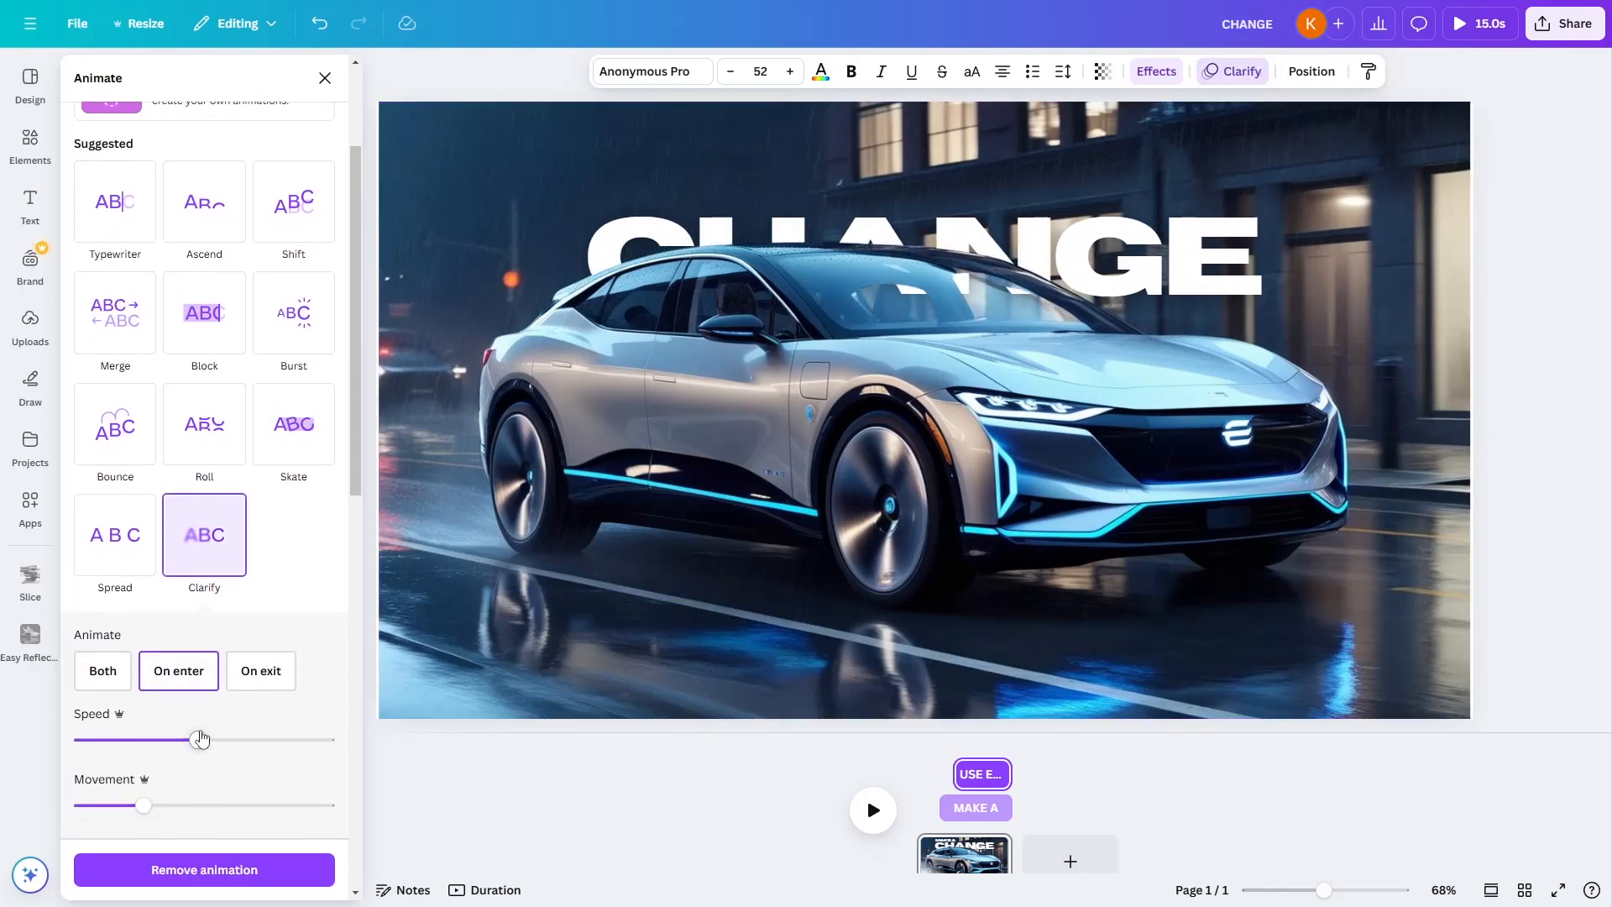
left_click_drag(198, 743, 297, 741)
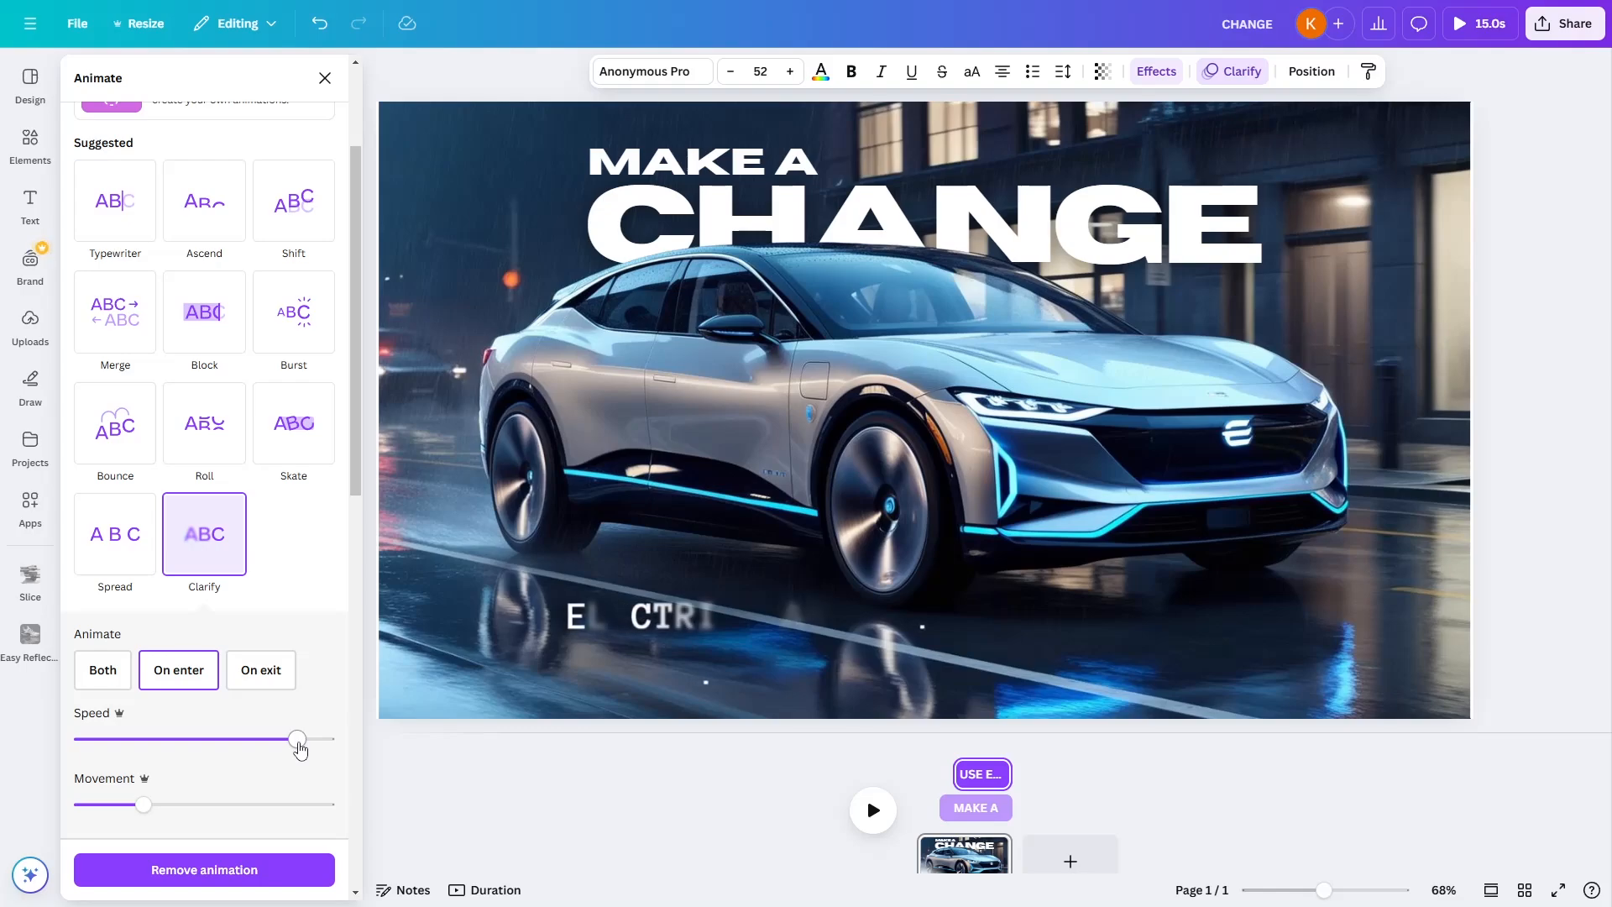
Delete the trailing dots from the subheading so it reads USE ELECTRIC CARS
left_click(783, 667)
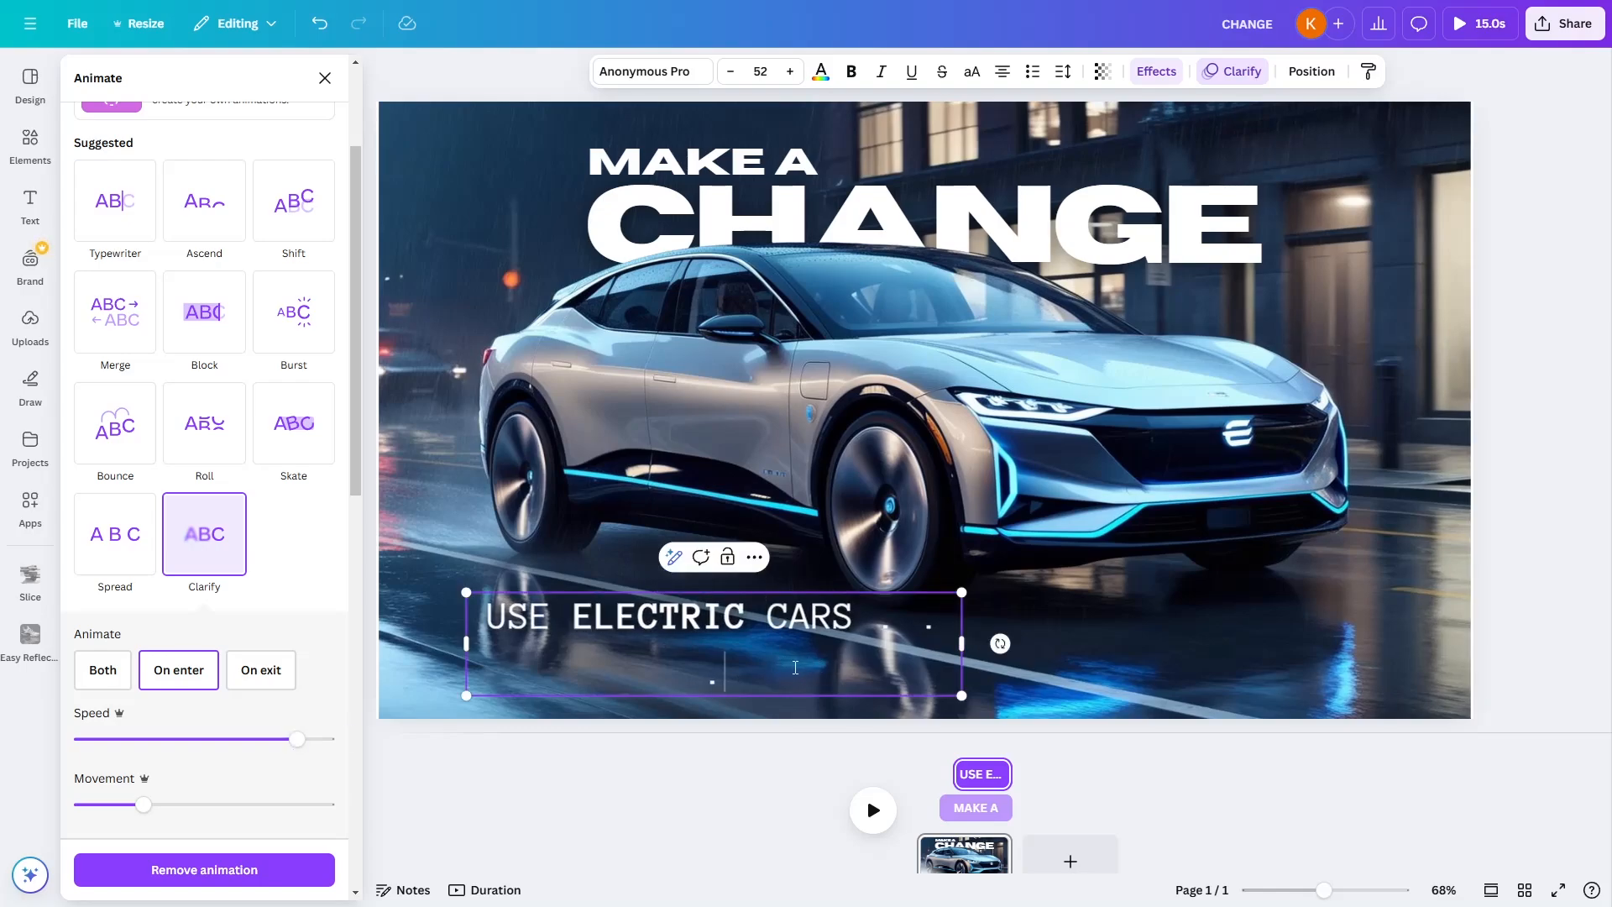
key("BackSpace")
key("BackSpace")
key("BackSpace")
key("BackSpace")
key("BackSpace")
key("BackSpace")
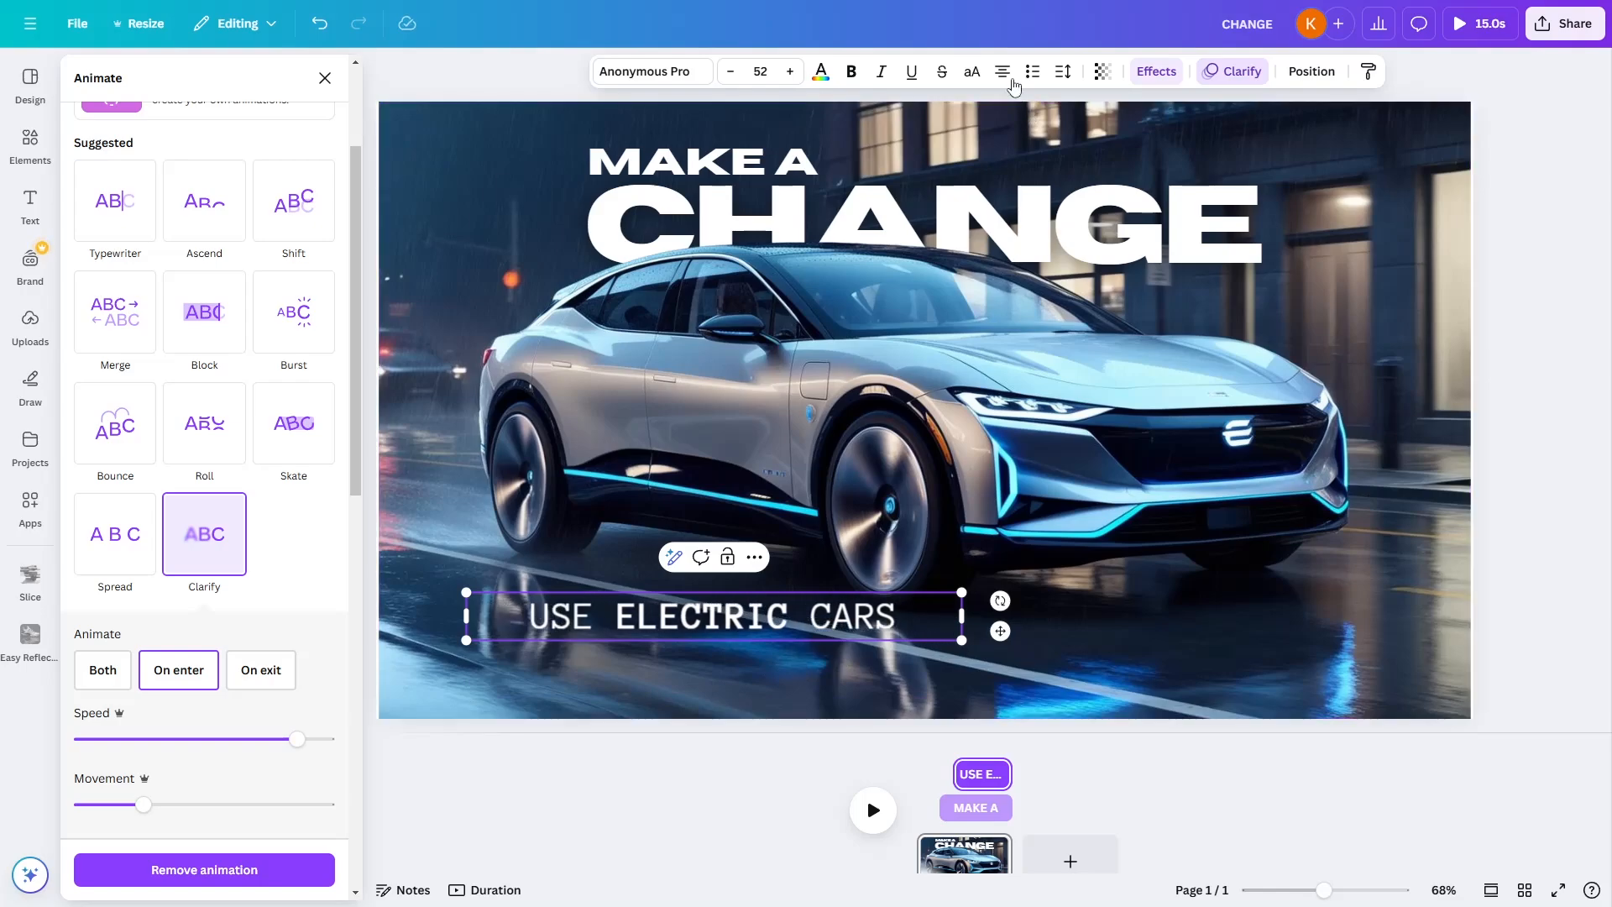
Left-align the subheading text and line up its start with the car's rear end
left_click(1006, 73)
left_click(1463, 600)
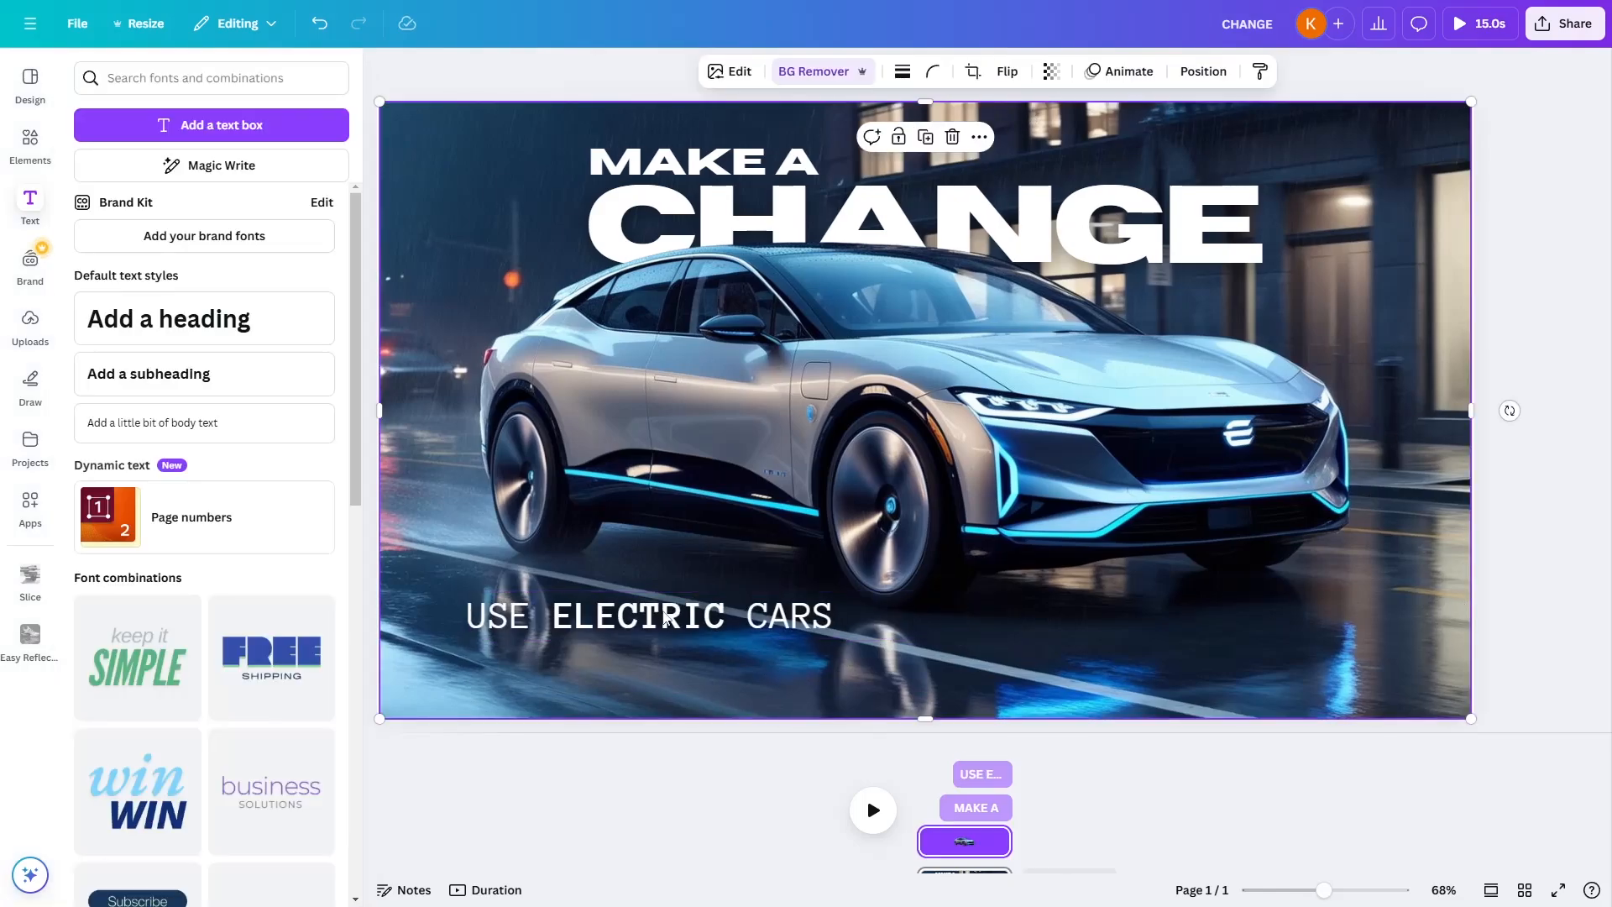
left_click_drag(598, 615, 585, 620)
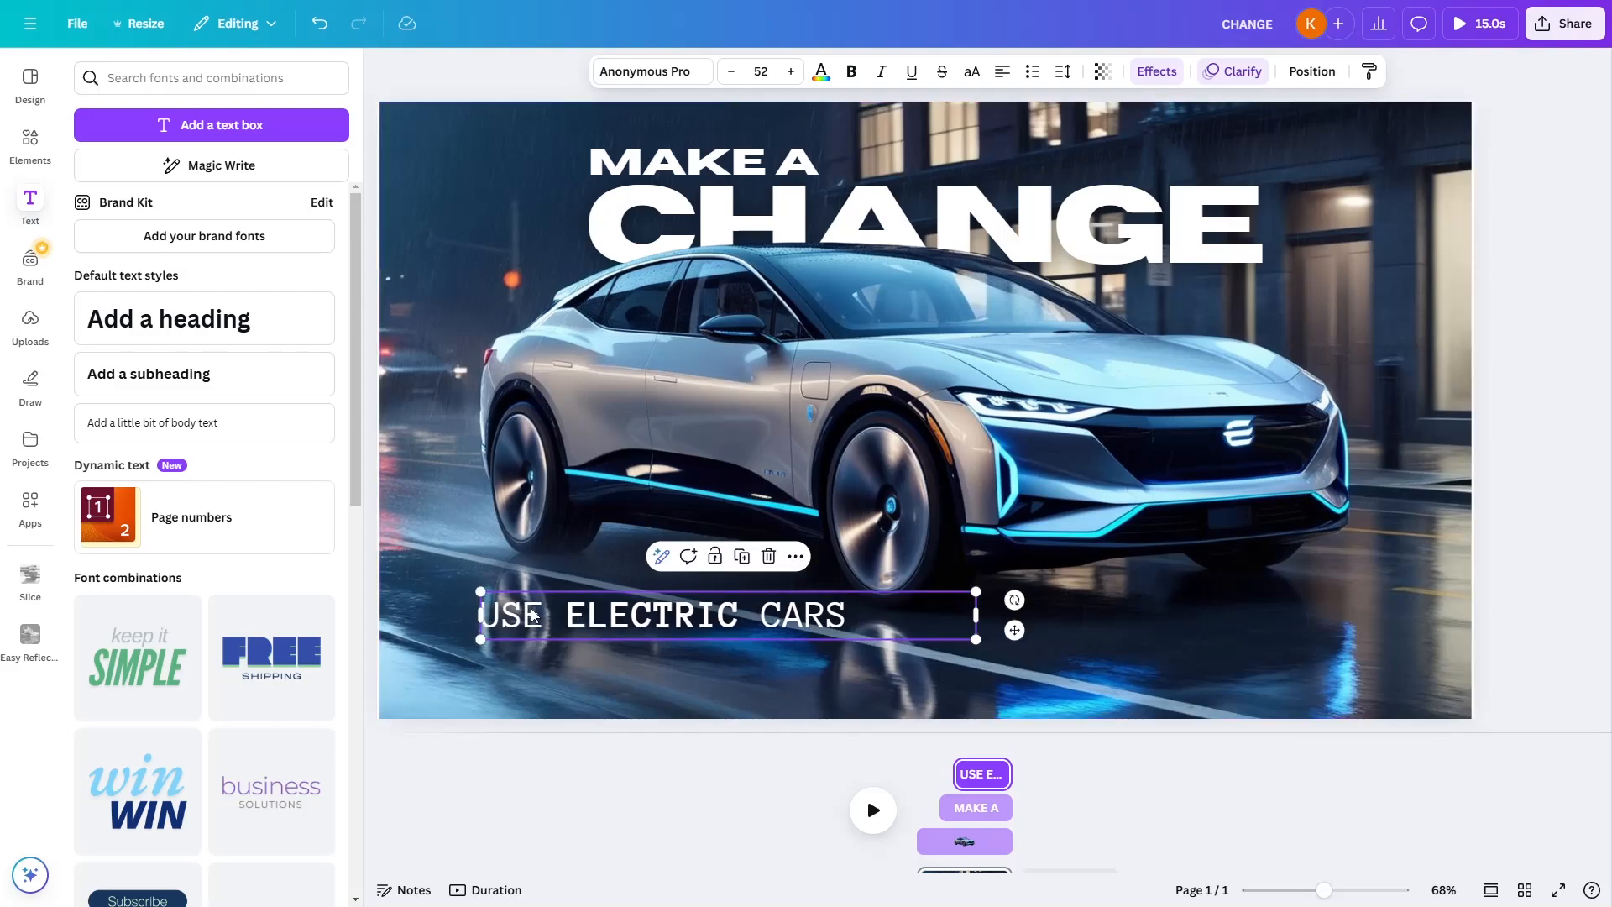
left_click(1561, 377)
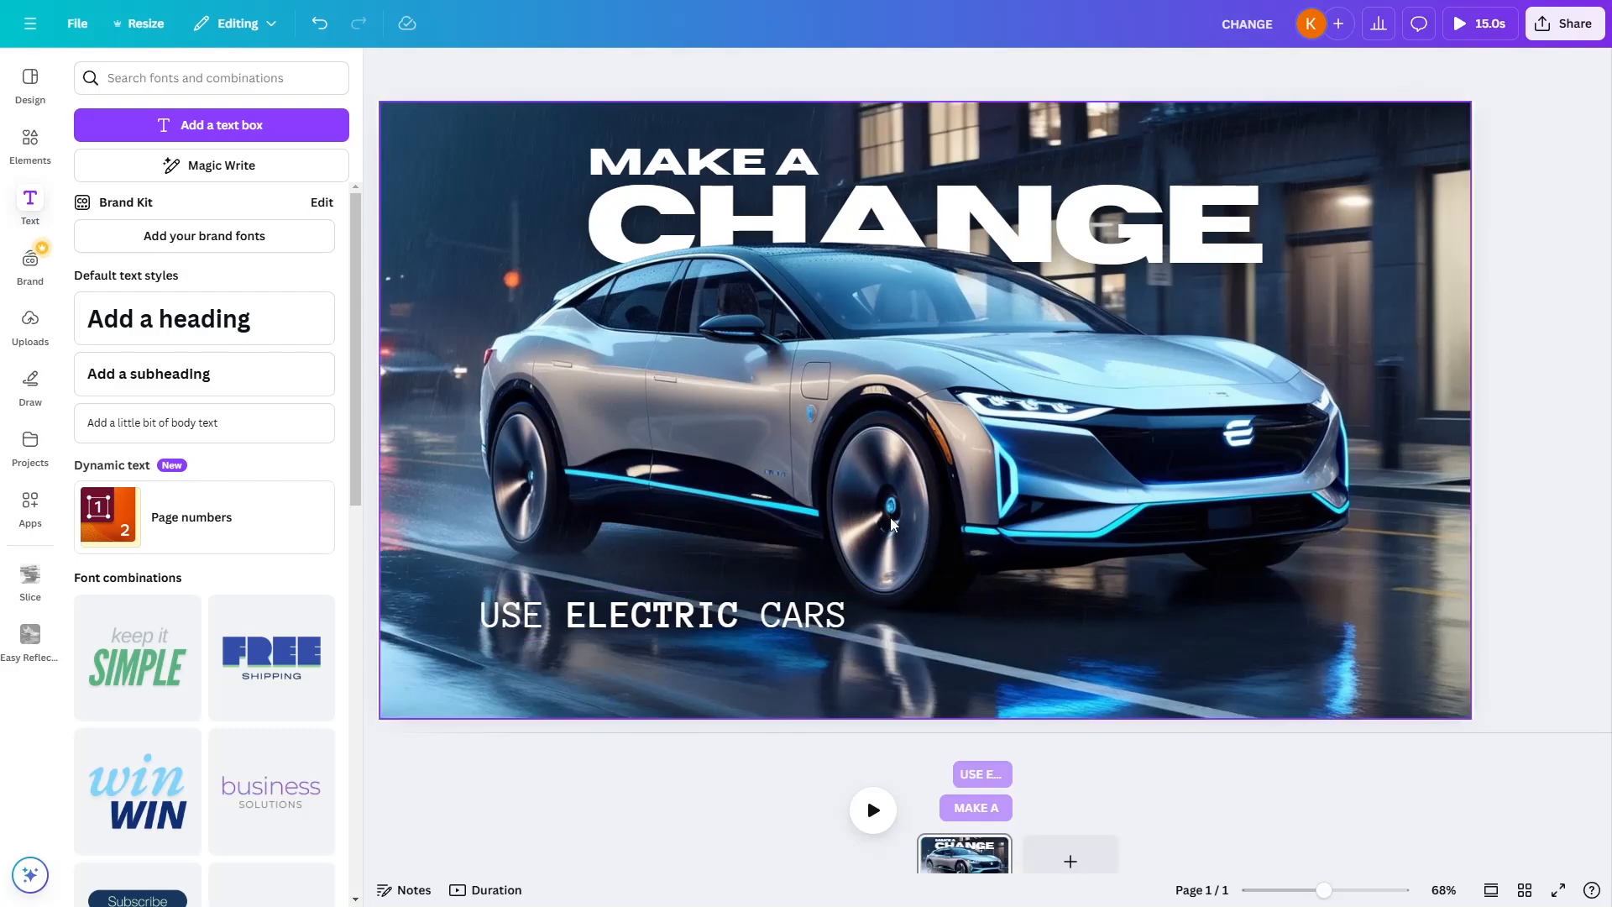